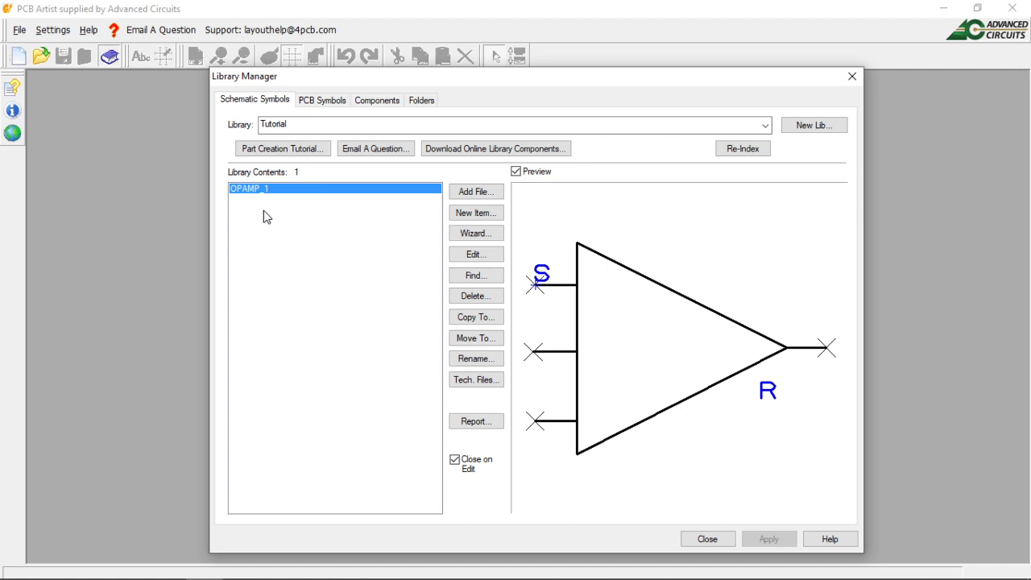
# - Create a new component library file named Tutorial, replacing the existing file of that name
pyautogui.click(331, 103)
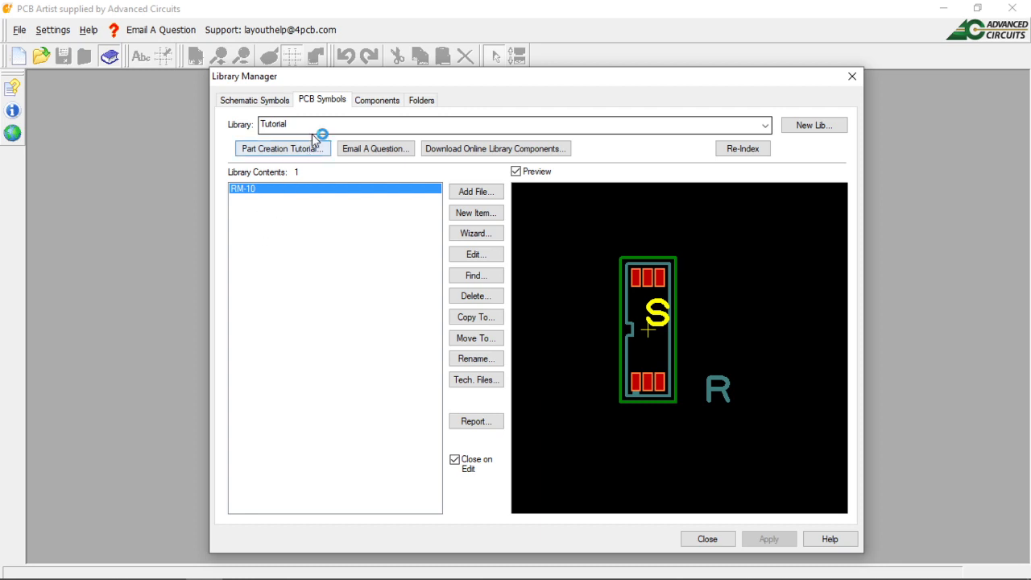
pyautogui.click(380, 105)
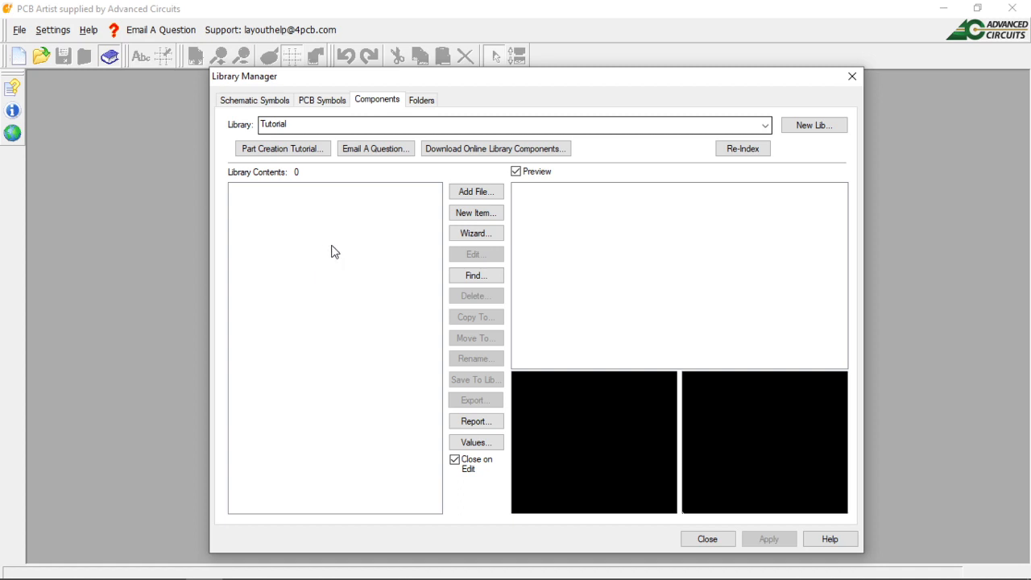
pyautogui.click(823, 129)
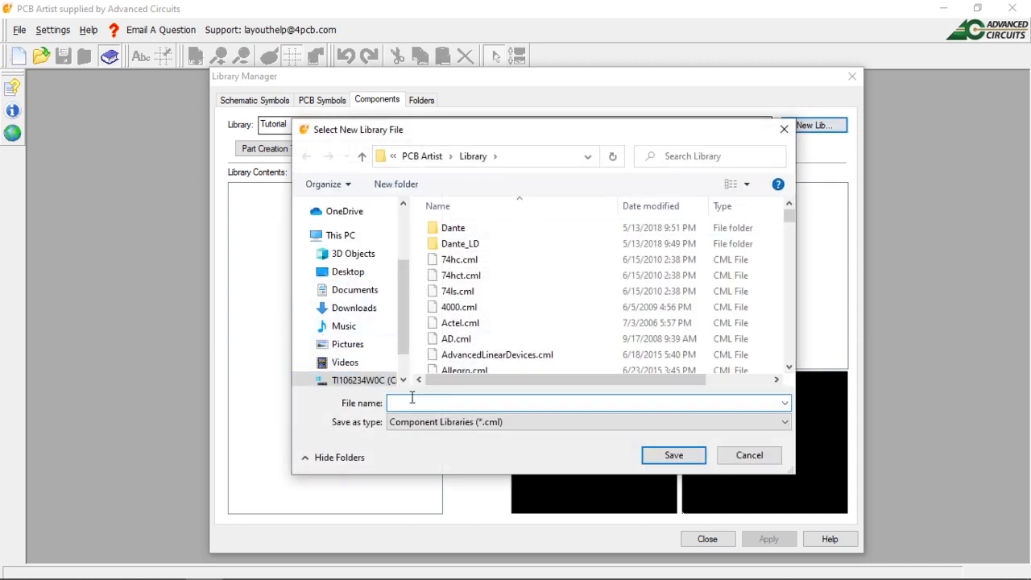
pyautogui.write('T')
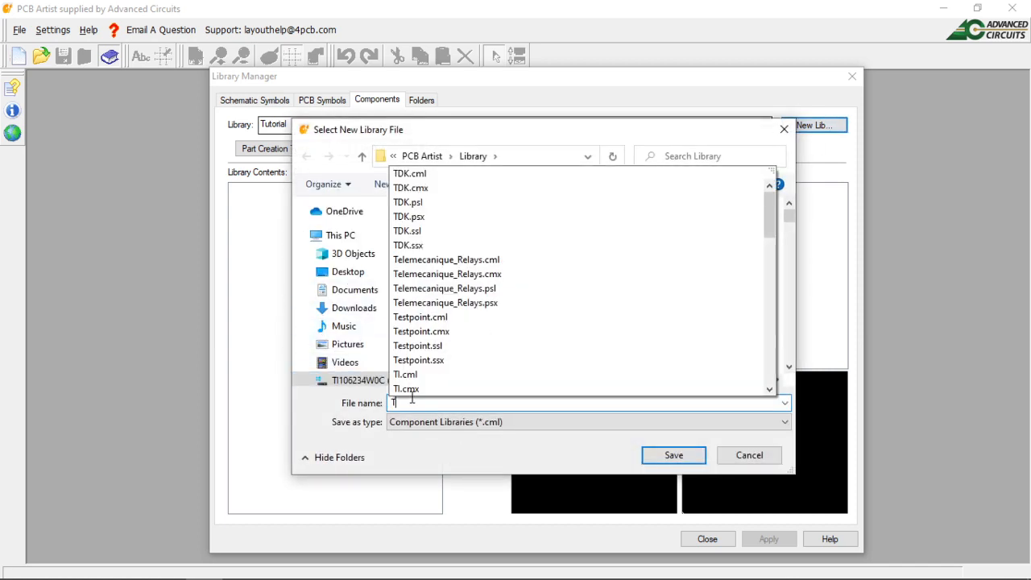
pyautogui.write('utorial')
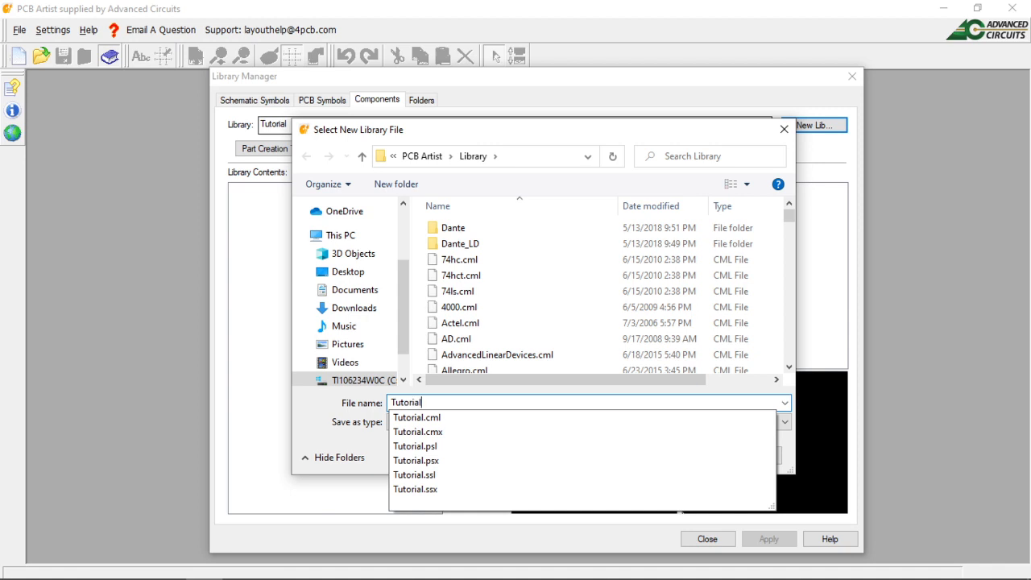
pyautogui.press('Return')
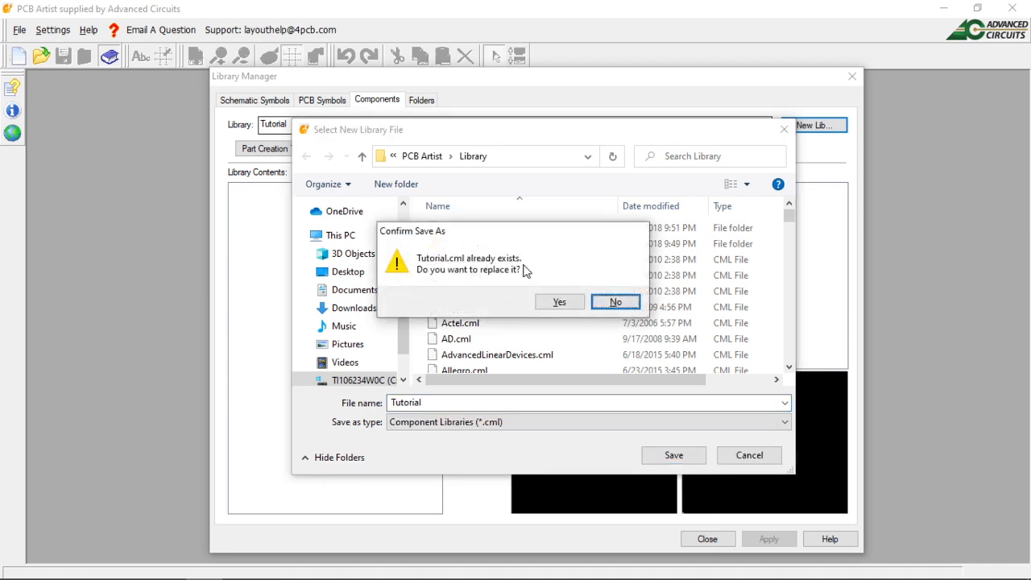
pyautogui.click(560, 303)
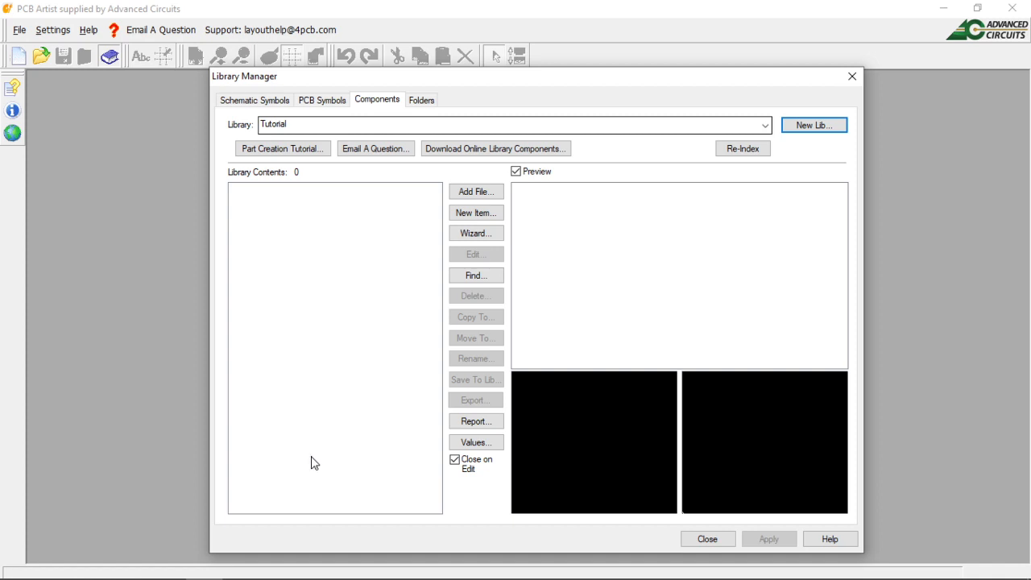
# - Start a new component in the Tutorial library and name it AD2B4U
pyautogui.click(484, 213)
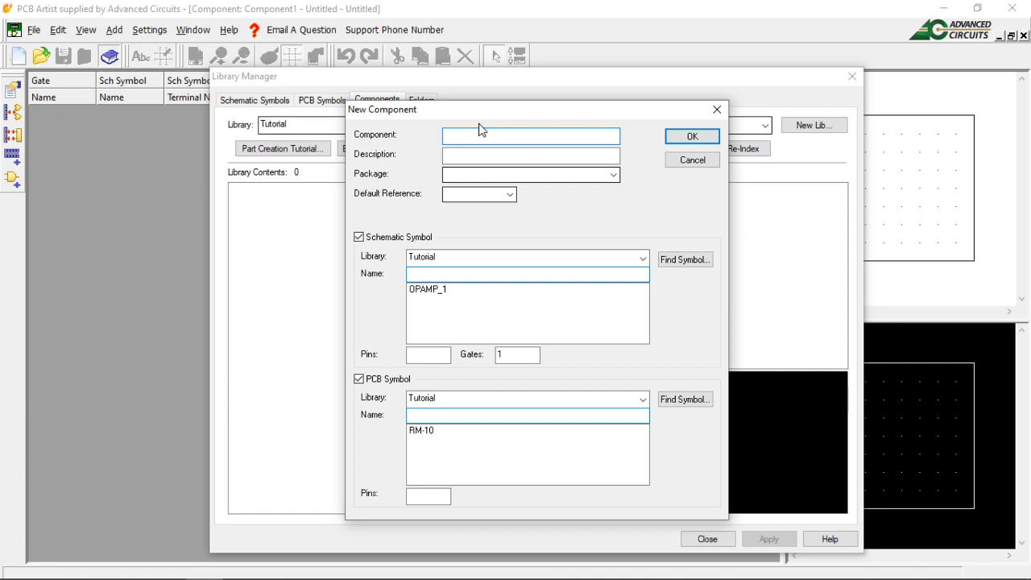
pyautogui.write('AD')
pyautogui.write('@')
pyautogui.write('B')
pyautogui.press('BackSpace')
pyautogui.press('BackSpace')
pyautogui.write('2B4U')
# - Set the new component's package to SOIC and its default reference to U
pyautogui.click(463, 173)
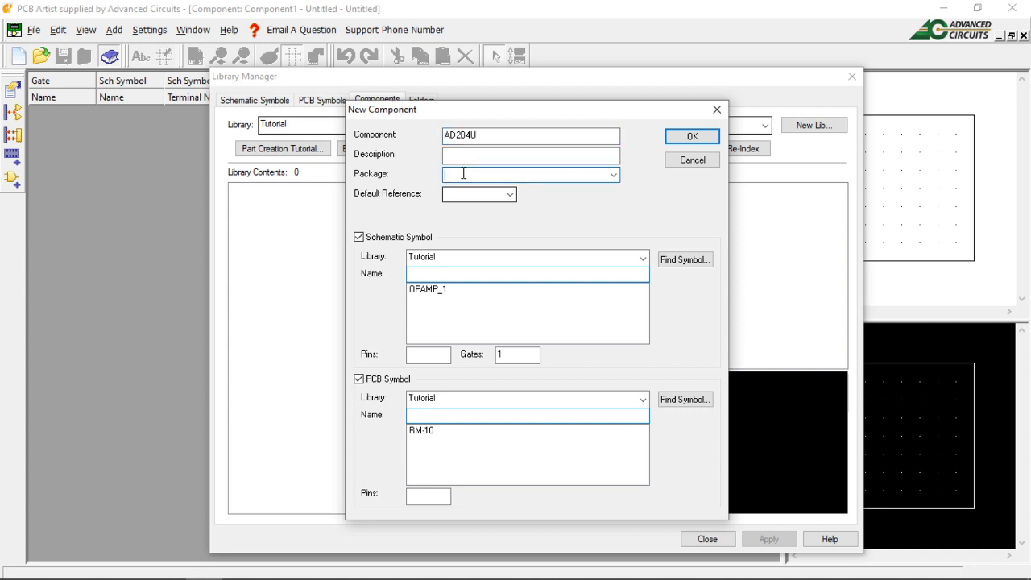
pyautogui.write('SOIC')
pyautogui.click(510, 196)
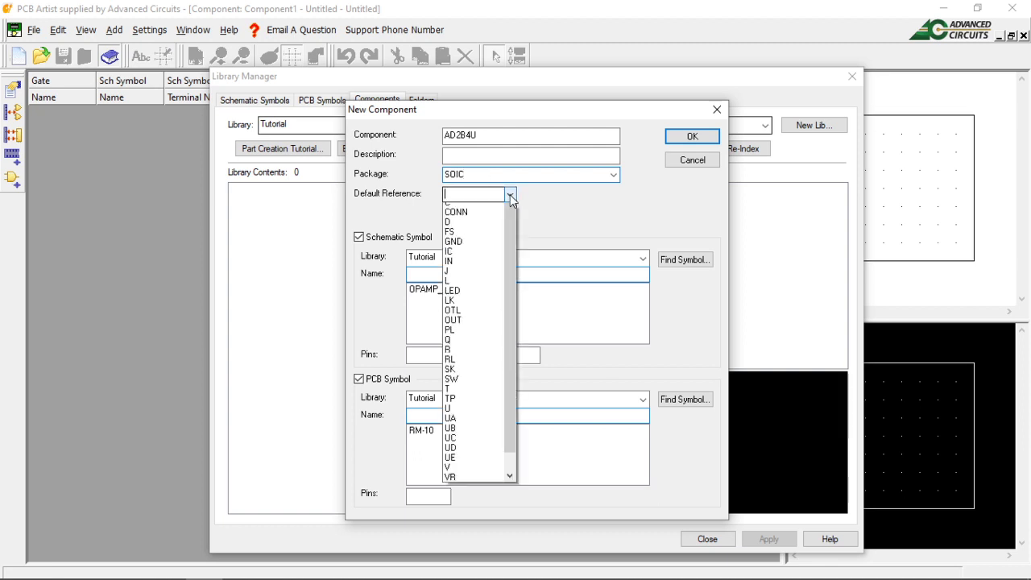
pyautogui.moveTo(507, 222); pyautogui.dragTo(506, 241)
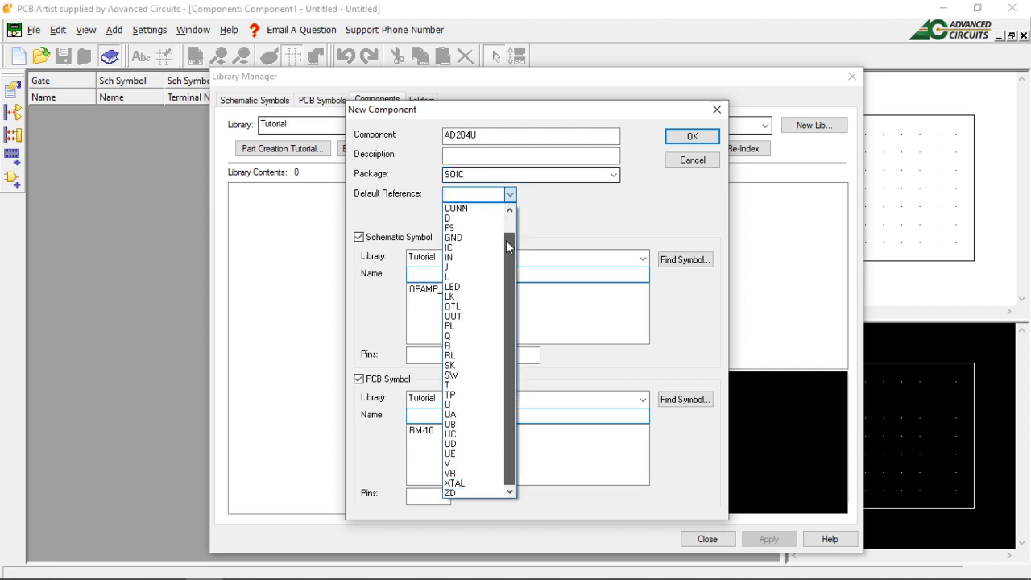
pyautogui.click(482, 403)
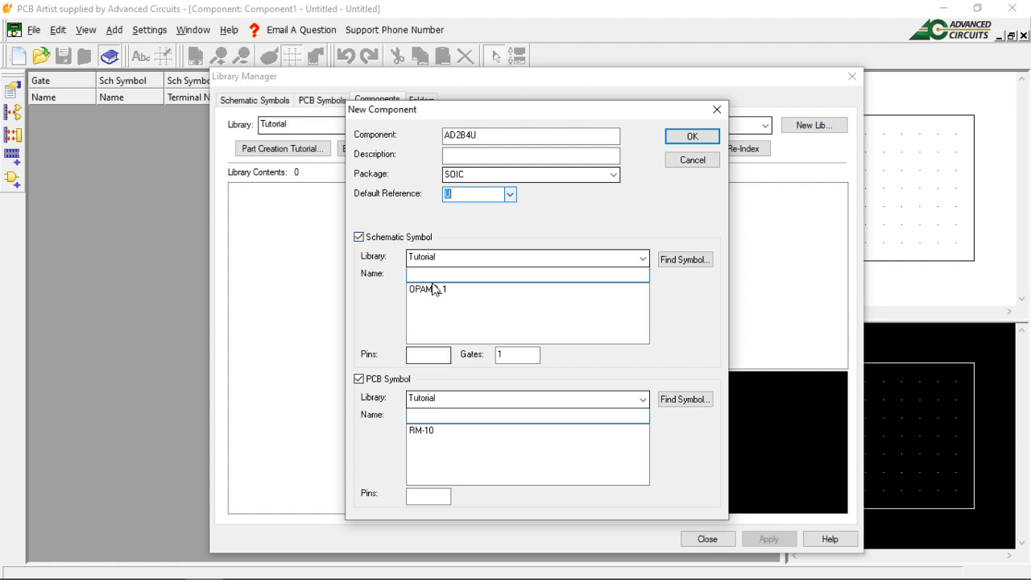
# - Assign schematic symbol OPAMP_1 and PCB symbol RM-10 from the Tutorial library, and create the component
pyautogui.click(642, 258)
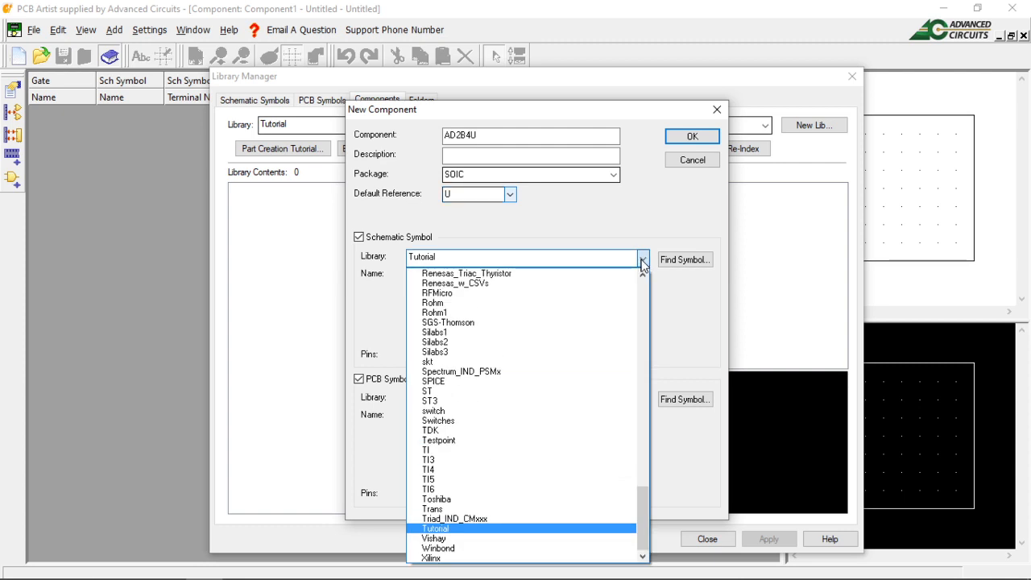
pyautogui.click(642, 259)
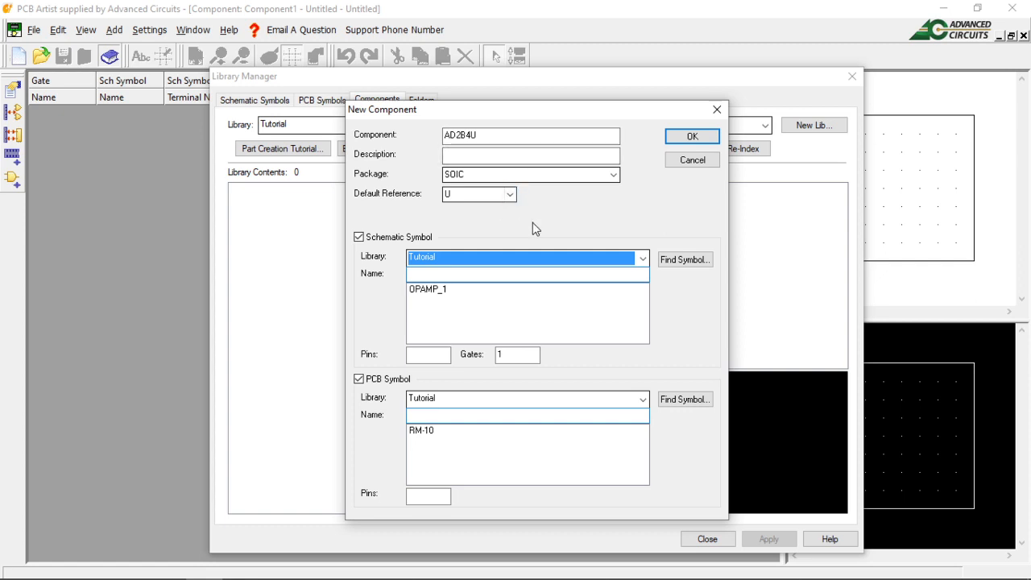
pyautogui.click(427, 290)
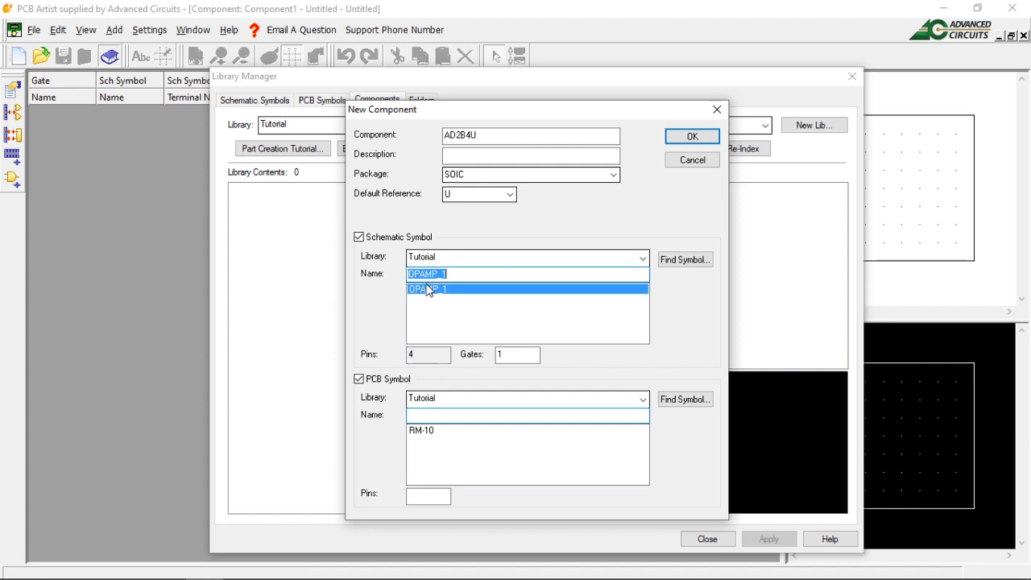
pyautogui.click(427, 431)
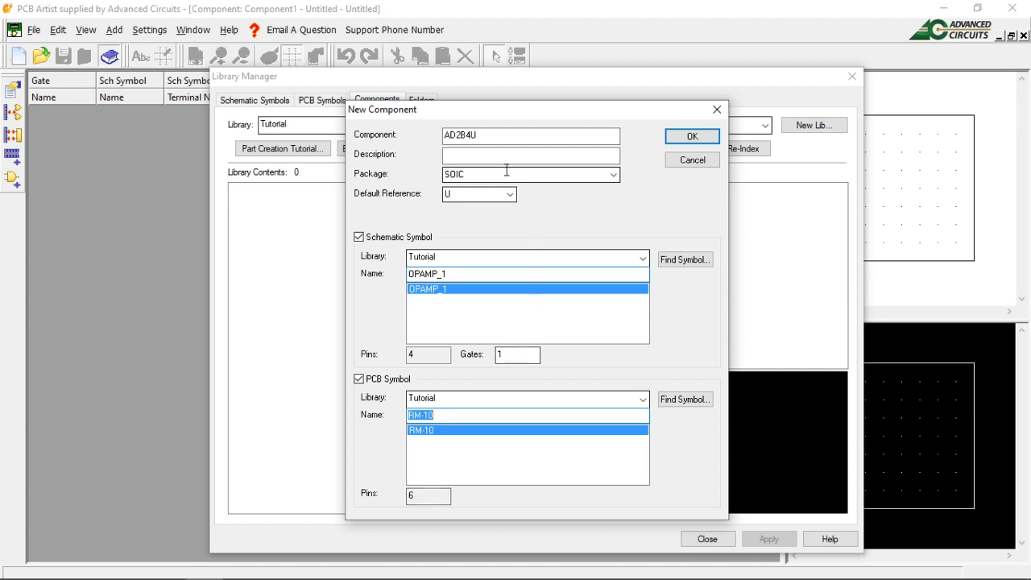
pyautogui.click(693, 139)
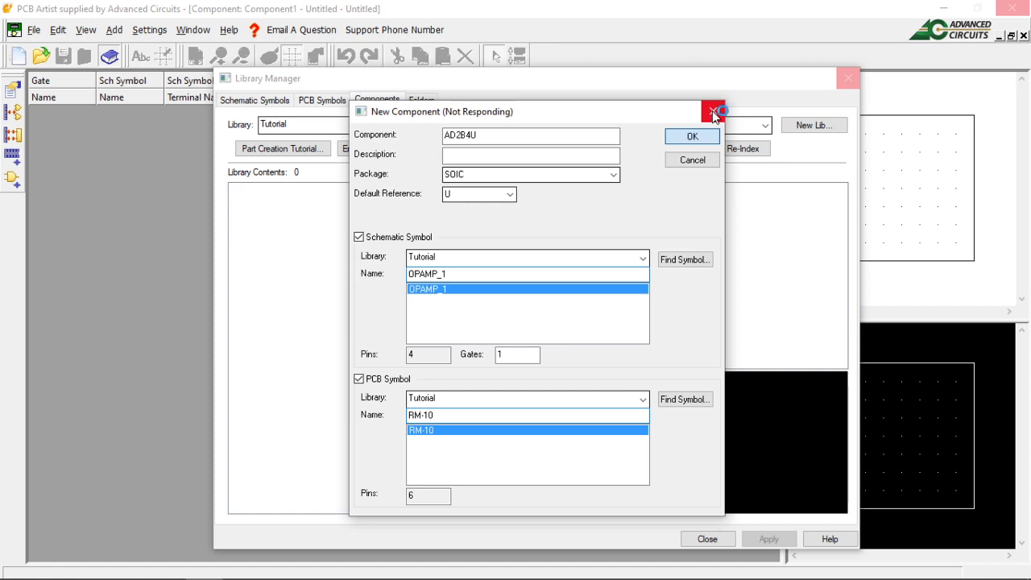
pyautogui.moveTo(630, 115); pyautogui.dragTo(653, 110)
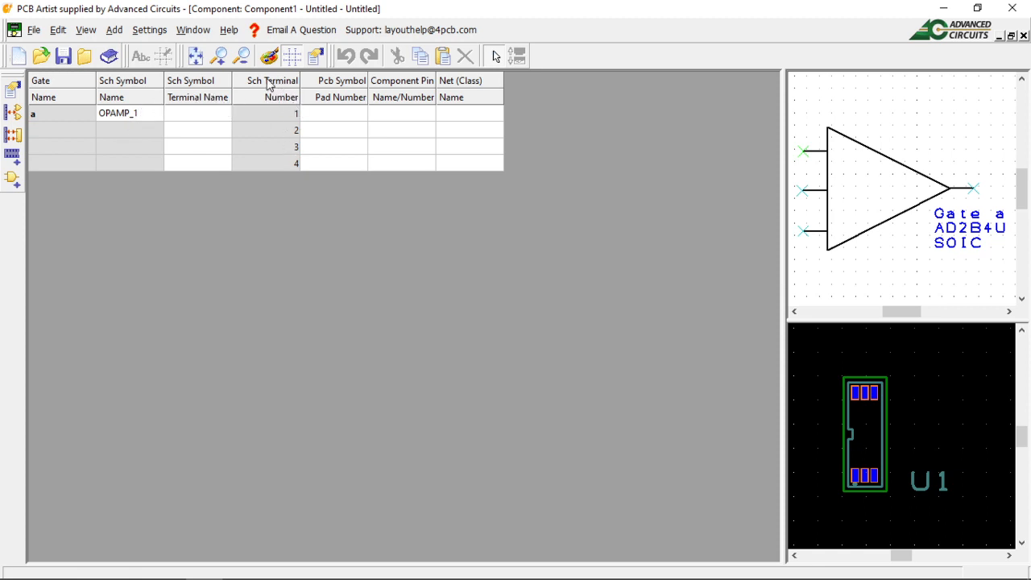
# - Name schematic terminal 1 of gate a in1
pyautogui.click(191, 119)
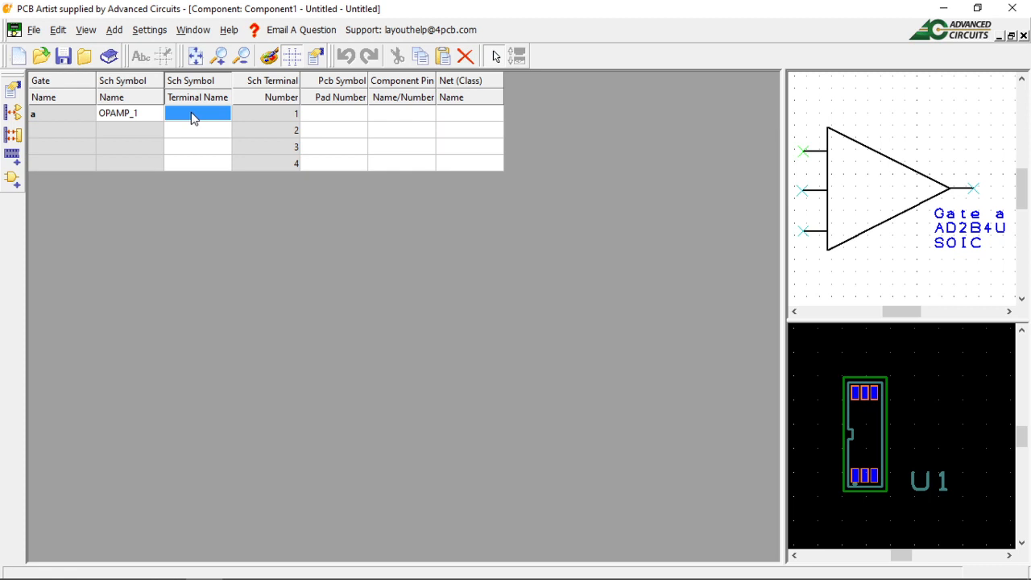
pyautogui.click(193, 119)
pyautogui.write('In')
pyautogui.press('BackSpace')
pyautogui.press('BackSpace')
pyautogui.write('in')
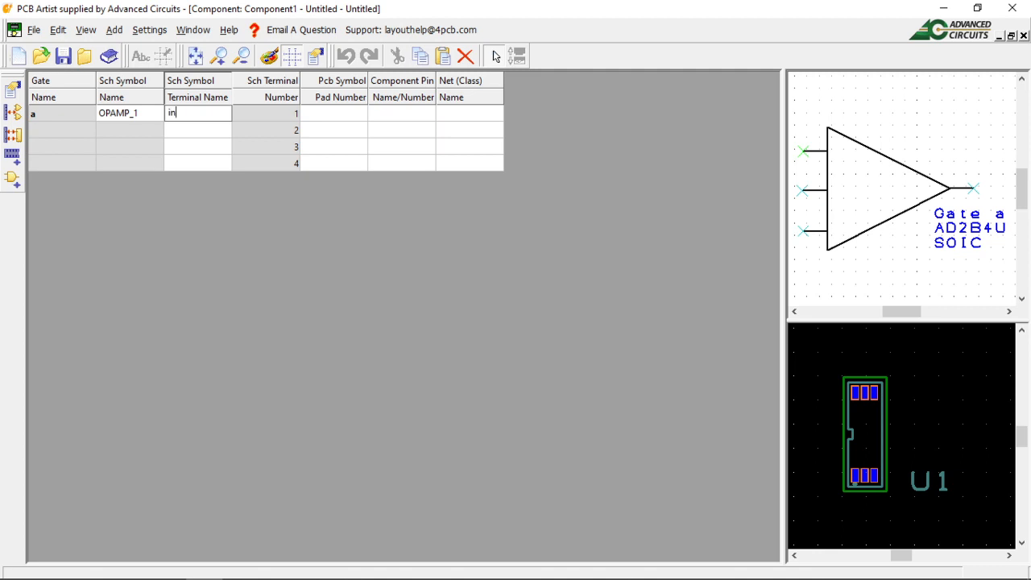
pyautogui.write('1')
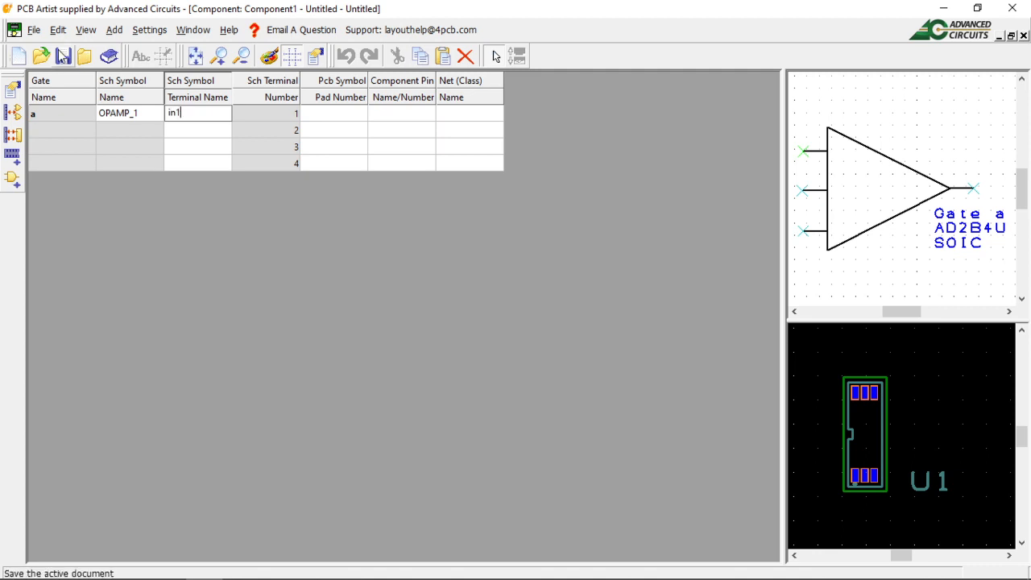
# - Name gate a's terminals 2, 3 and 4 in2, in3 and out1
pyautogui.click(171, 138)
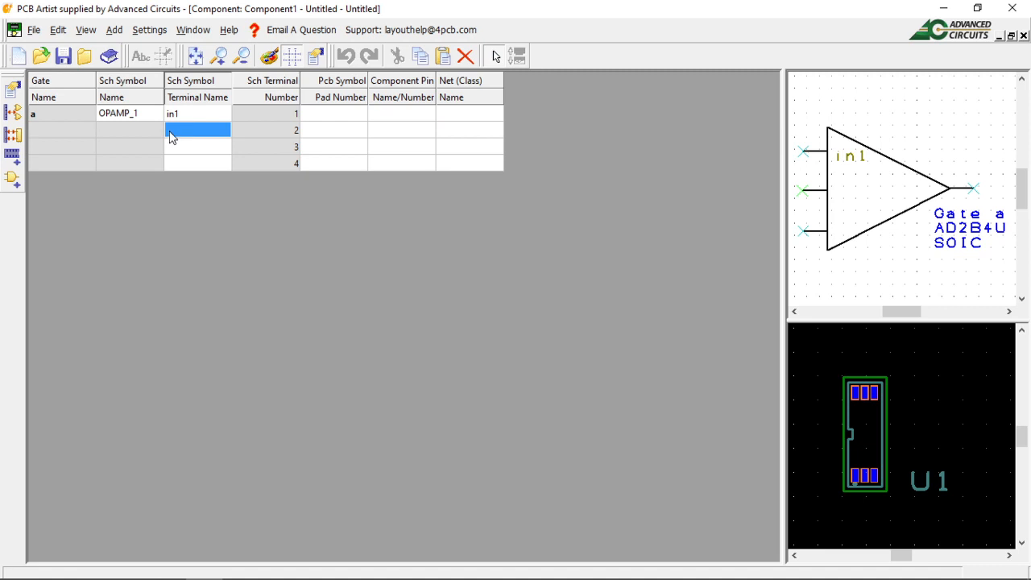
pyautogui.write('in')
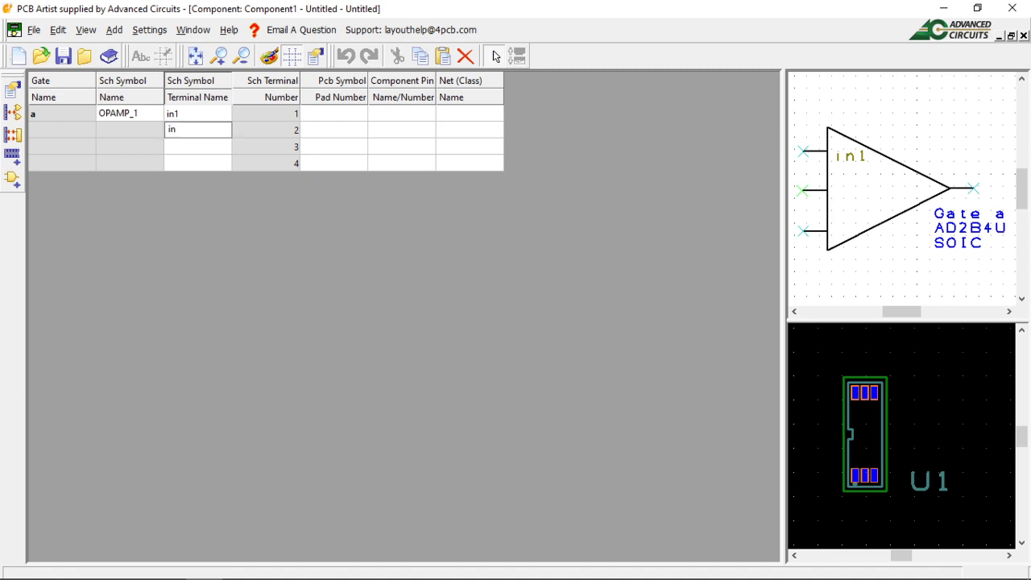
pyautogui.write('2')
pyautogui.click(175, 149)
pyautogui.write('in3')
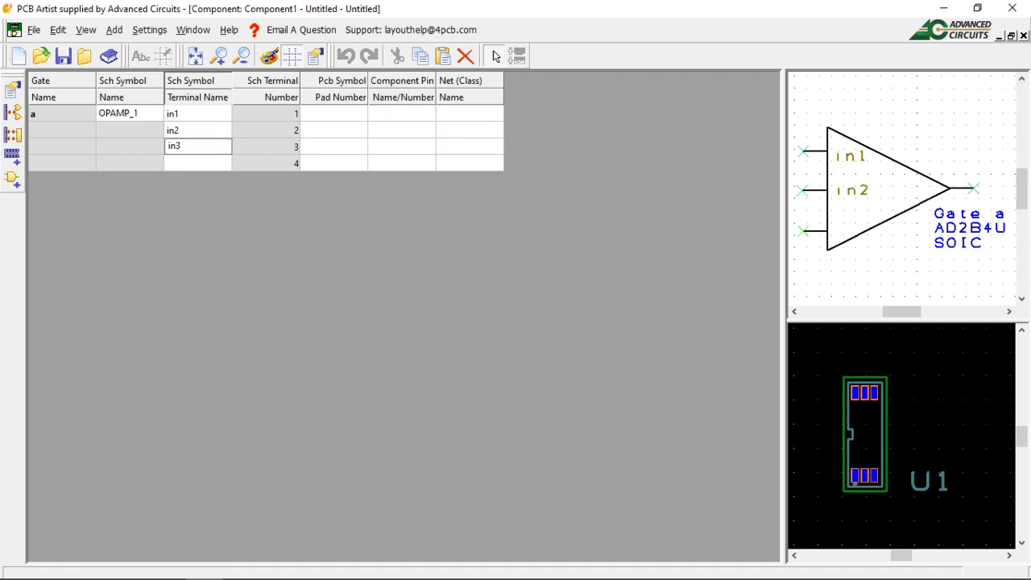
pyautogui.click(172, 164)
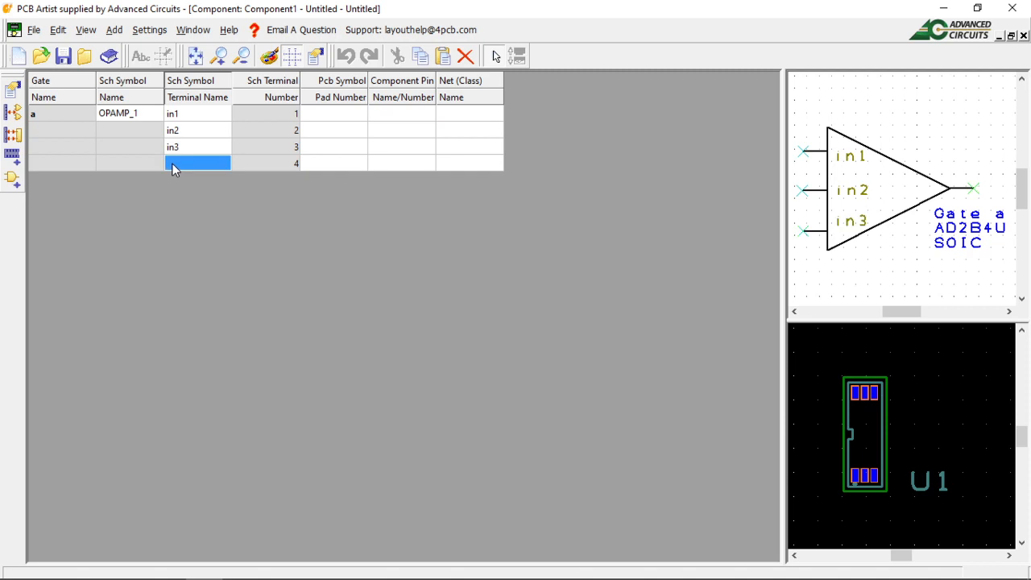
pyautogui.write('out 1')
pyautogui.click(278, 201)
# - Add one gate b to the component using the two-pin symbol AD-P2 from the AD library
pyautogui.click(13, 180)
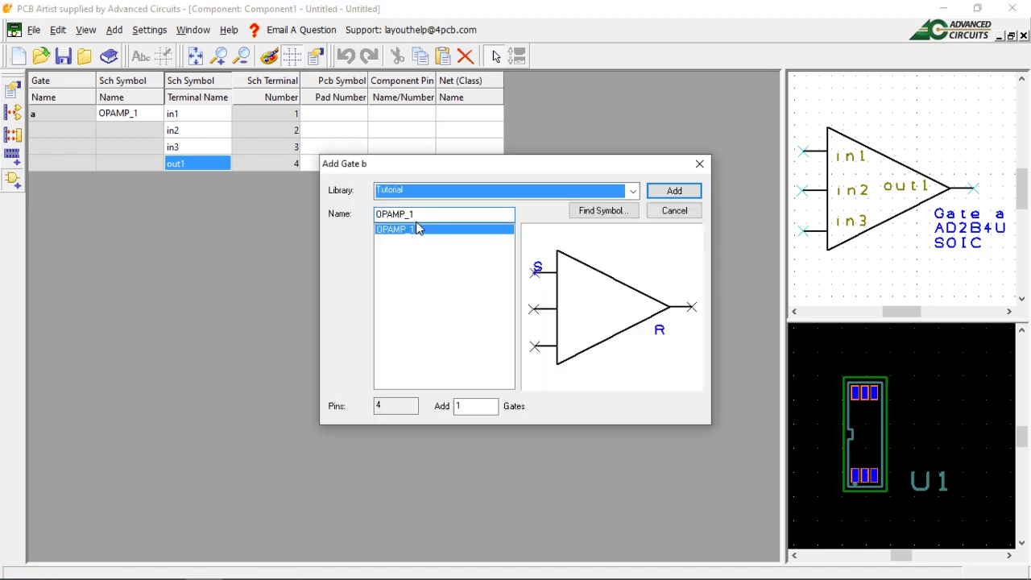
pyautogui.click(634, 194)
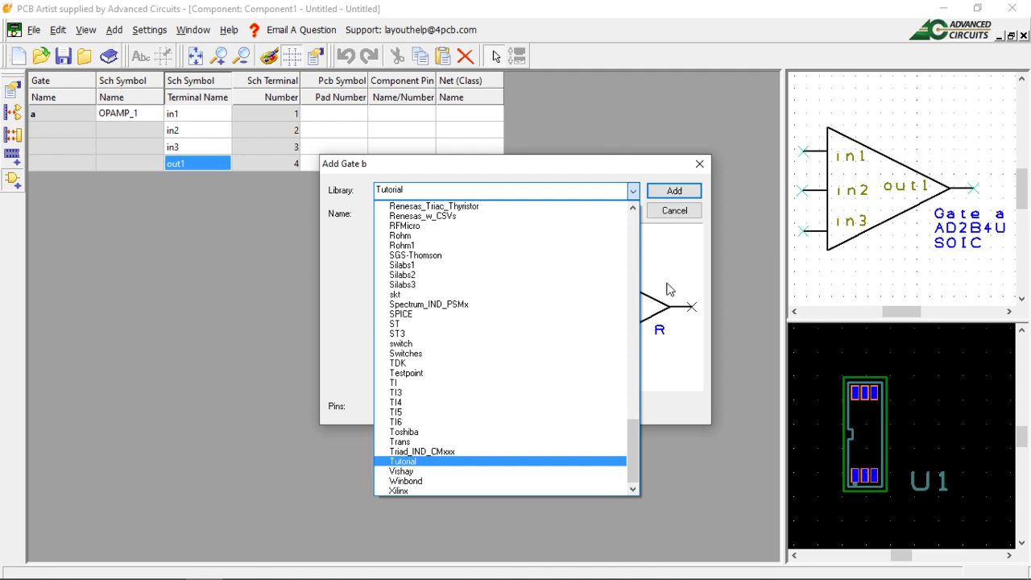
pyautogui.moveTo(634, 439); pyautogui.dragTo(665, 223)
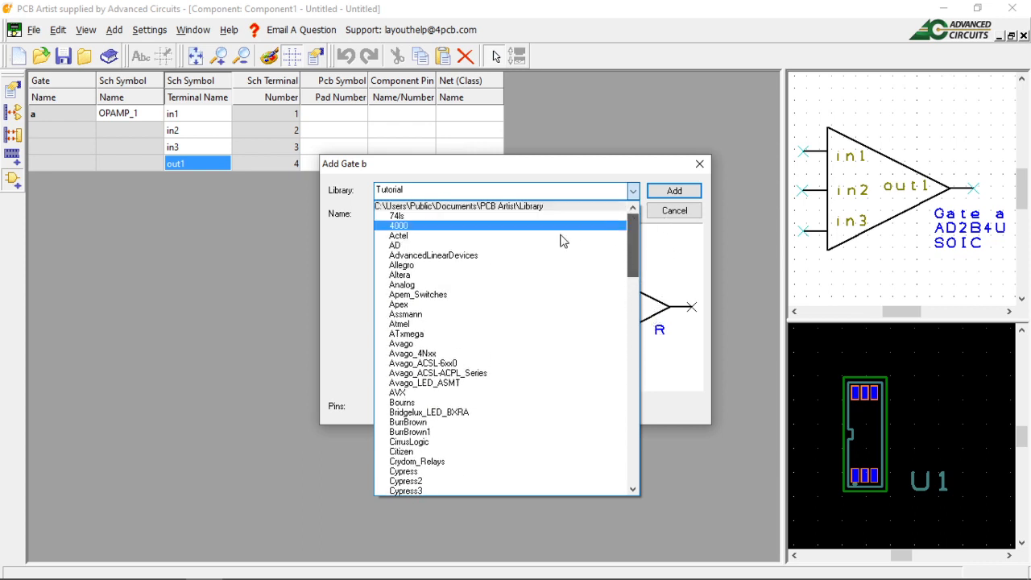
pyautogui.click(528, 245)
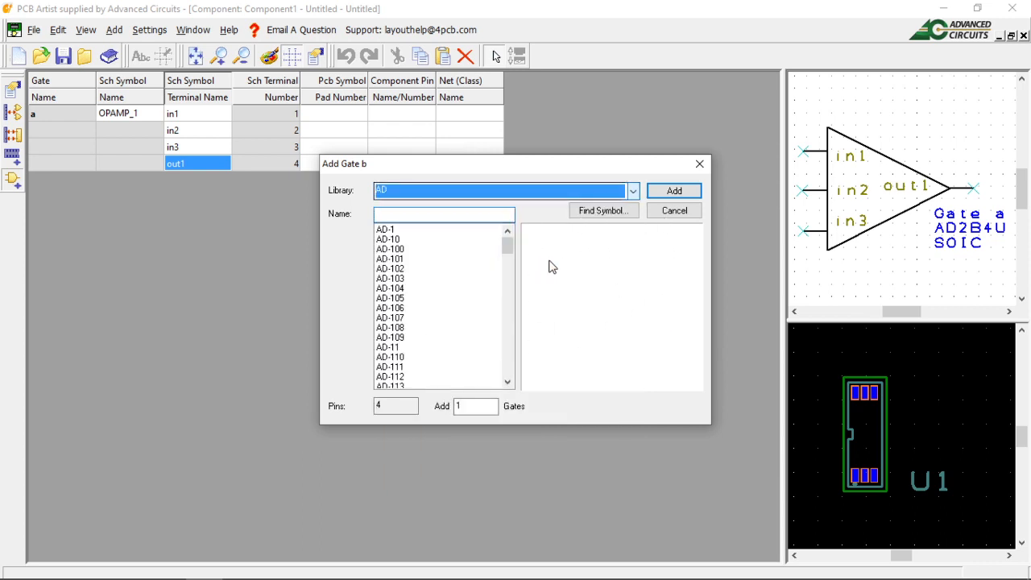
pyautogui.moveTo(508, 244); pyautogui.dragTo(501, 369)
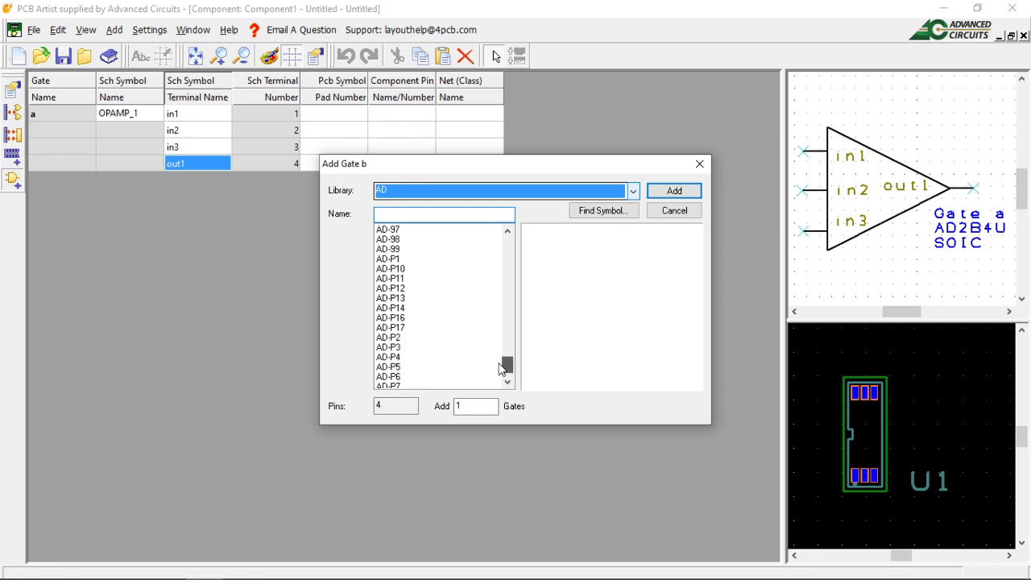
pyautogui.click(394, 338)
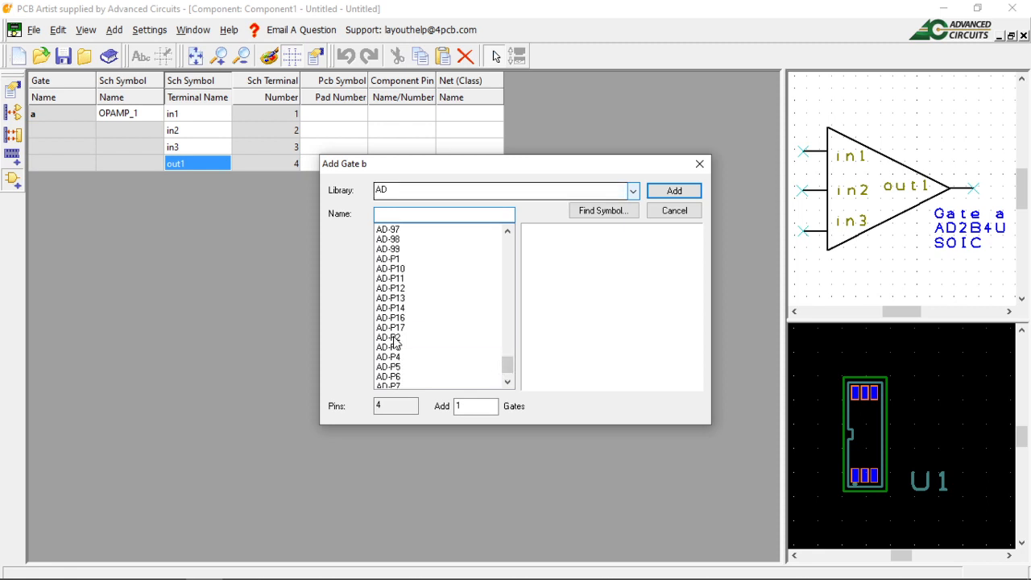
pyautogui.click(394, 339)
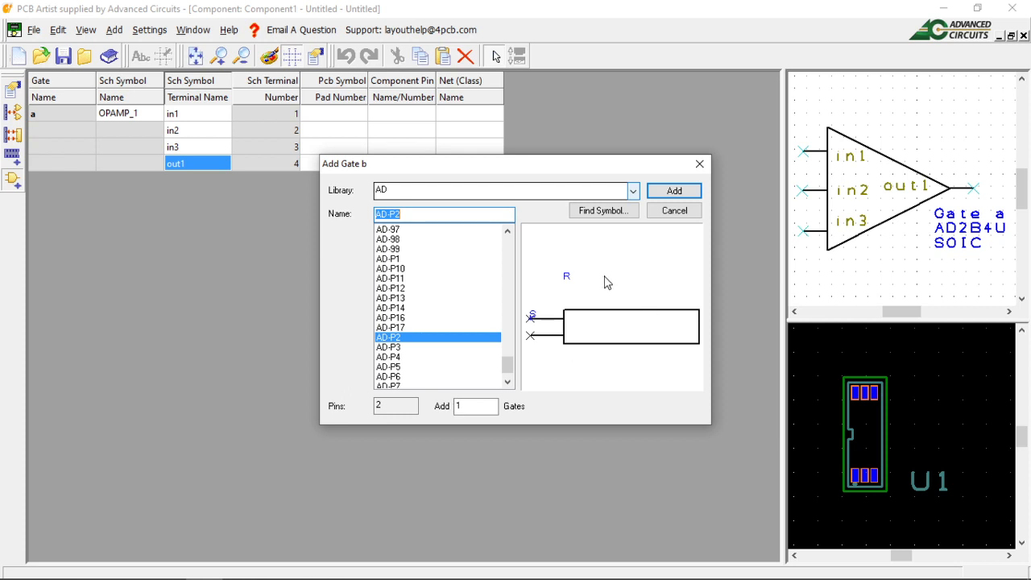
pyautogui.click(674, 193)
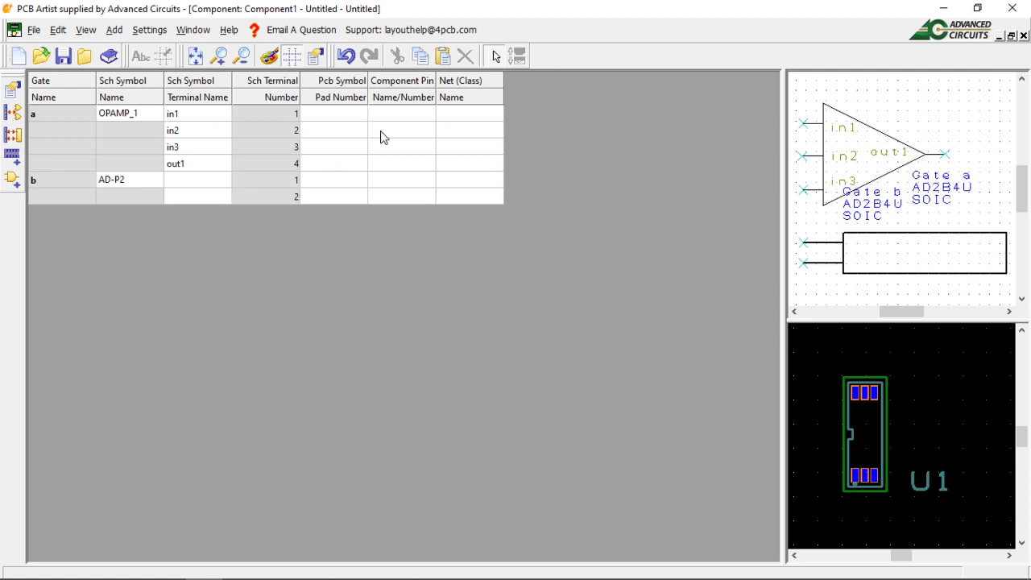
# - Name gate b's schematic terminals 1 and 2 V+ and G
pyautogui.click(185, 185)
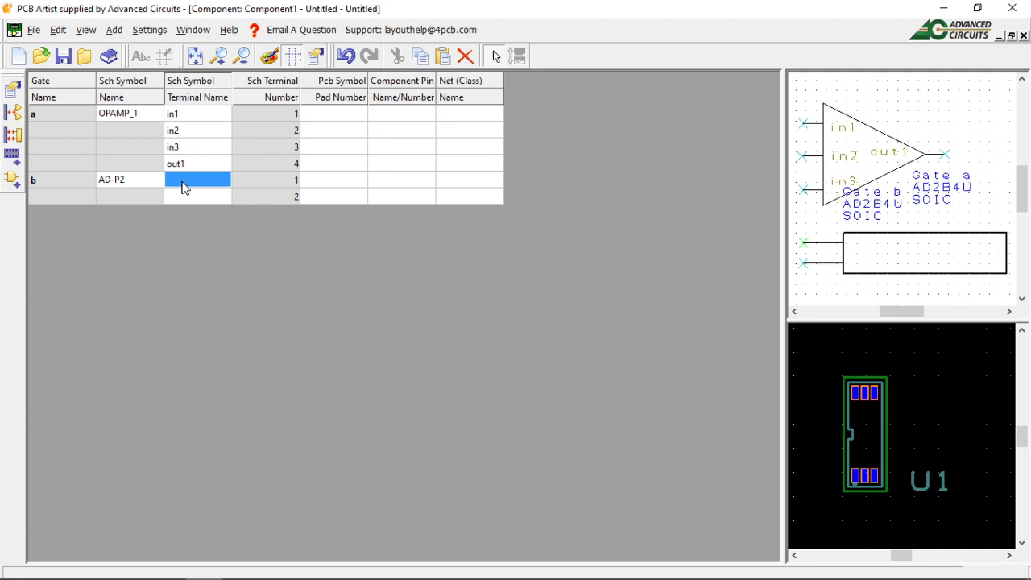
pyautogui.write('V')
pyautogui.write('+')
pyautogui.click(173, 198)
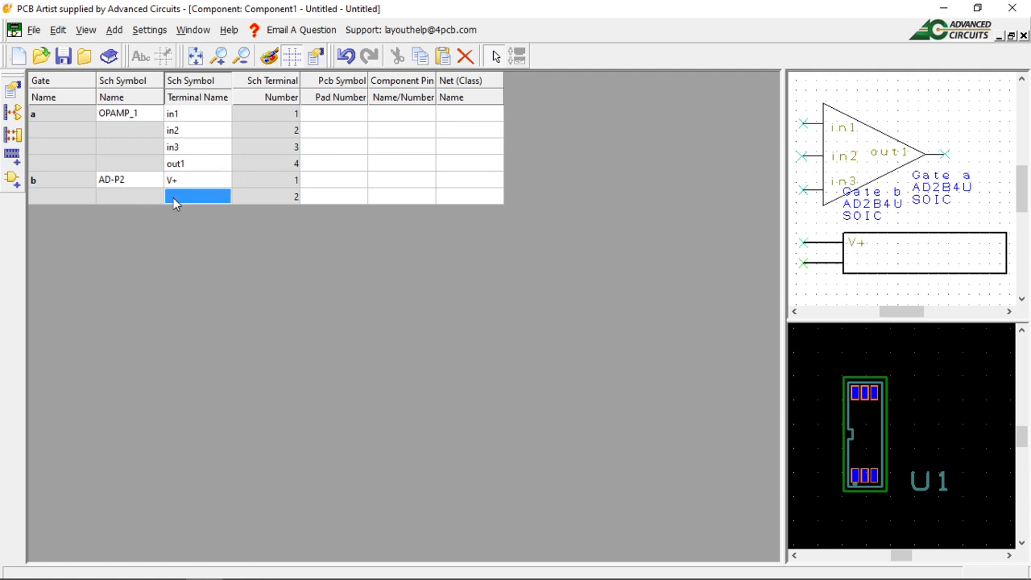
pyautogui.write('G')
pyautogui.click(224, 254)
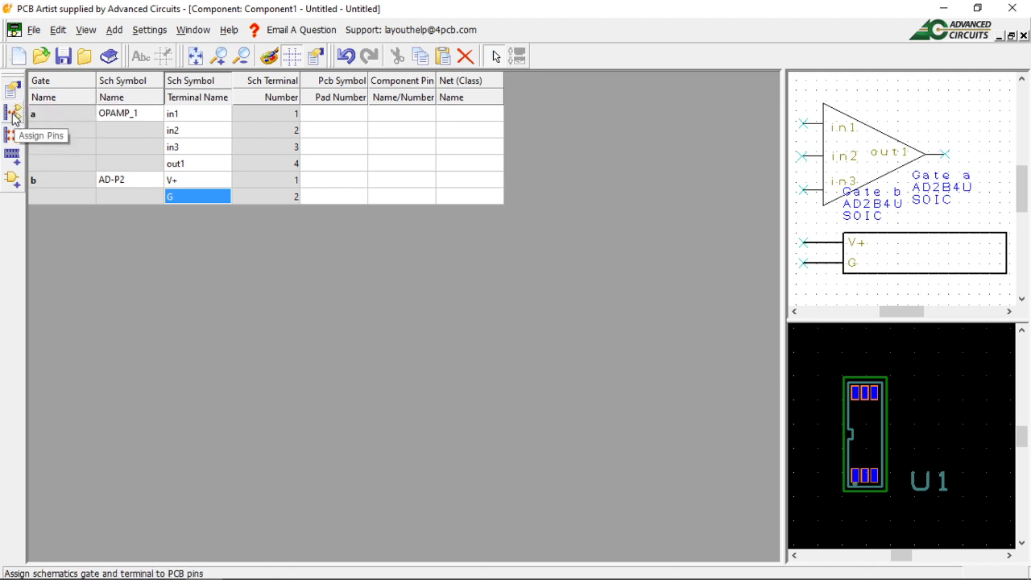
# - Assign gate a's terminals in1, in2, in3 and out1 to PCB symbol pads 1, 2, 3 and 4
pyautogui.click(13, 117)
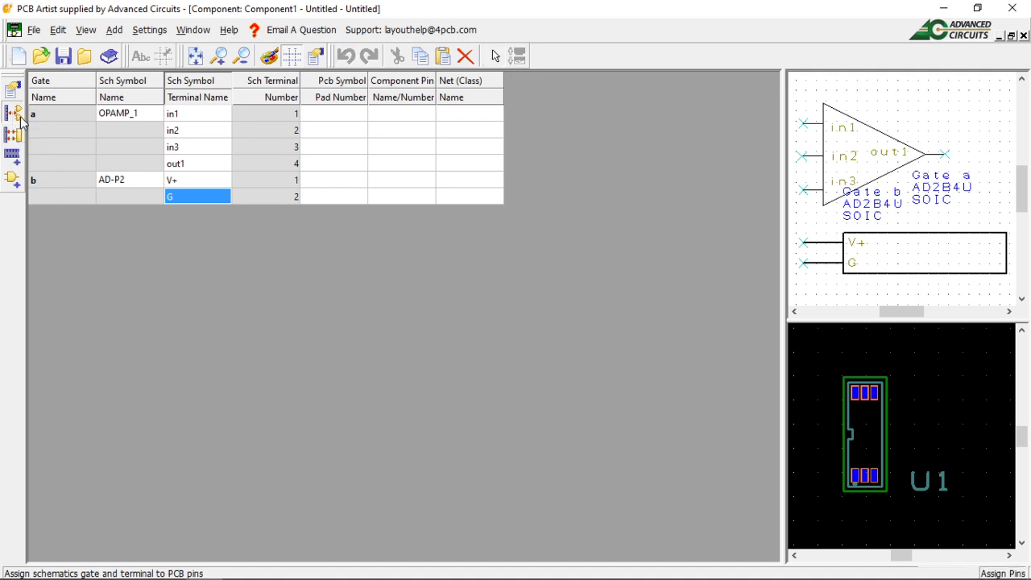
pyautogui.click(803, 124)
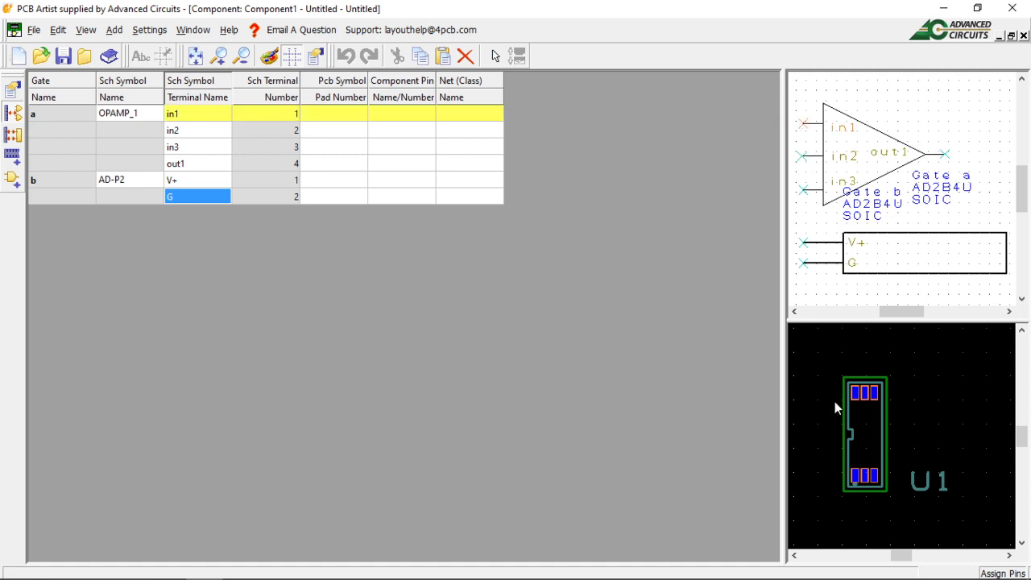
pyautogui.click(855, 476)
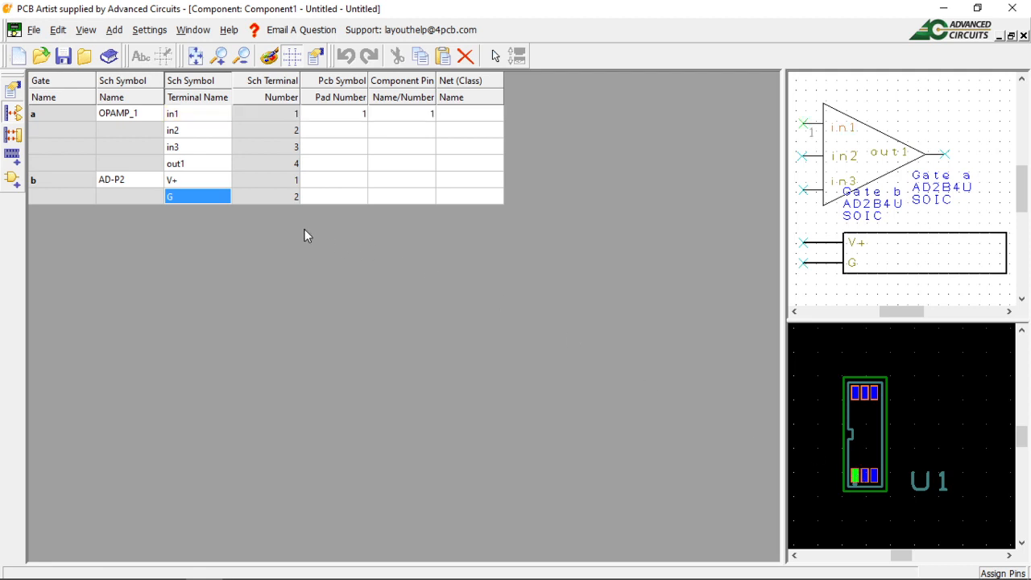
pyautogui.click(803, 159)
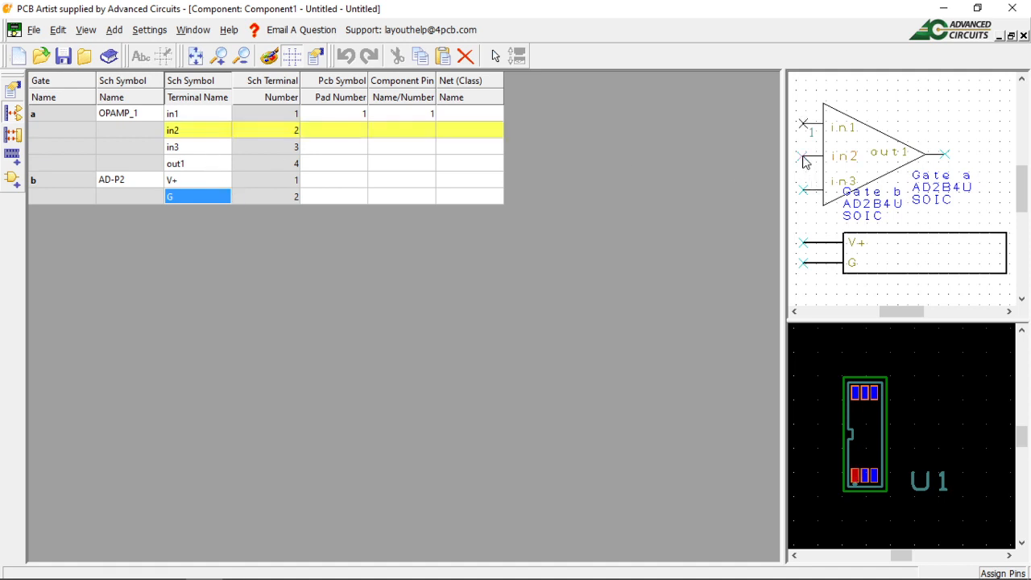
pyautogui.click(865, 476)
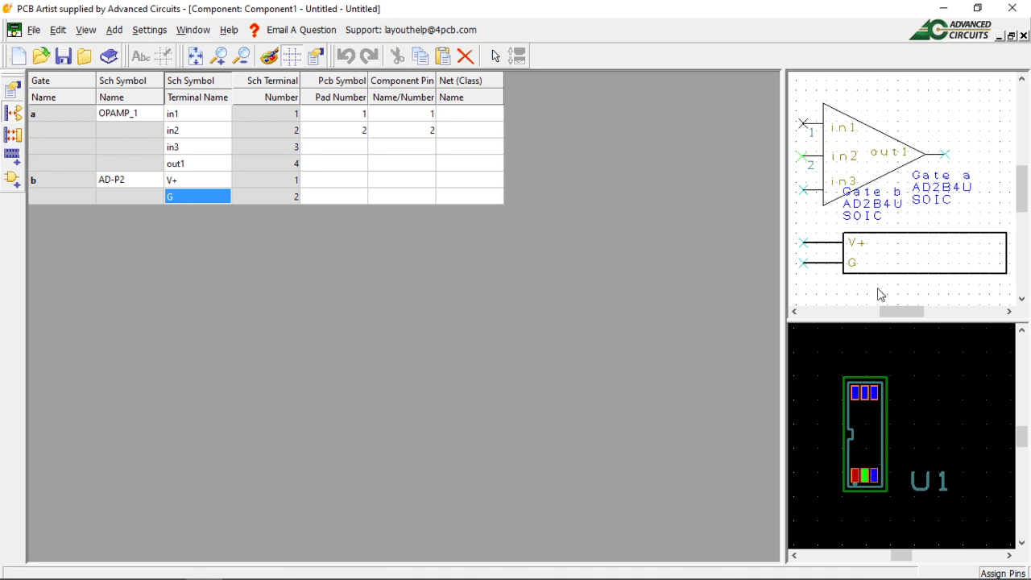
pyautogui.click(803, 193)
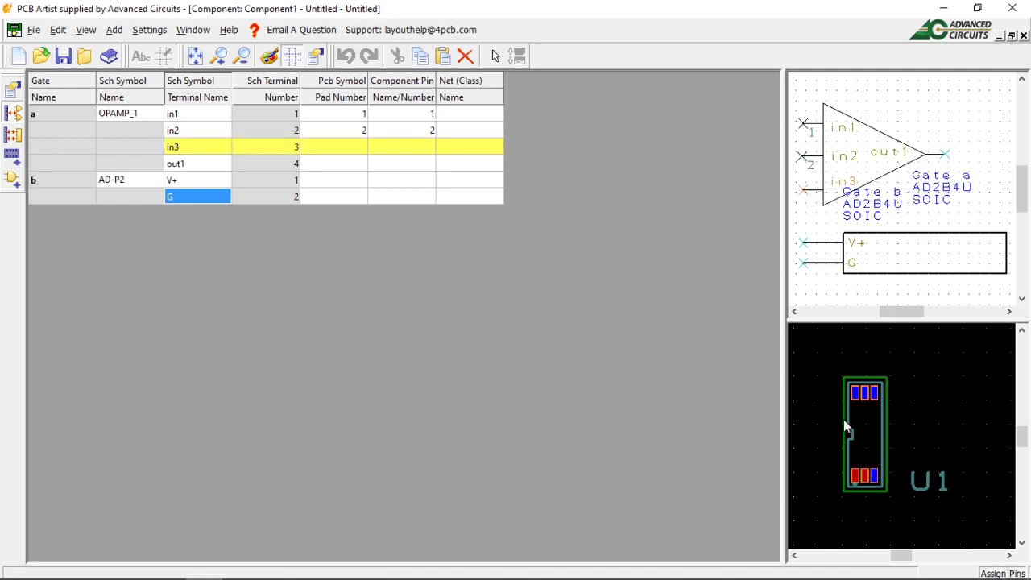
pyautogui.click(875, 477)
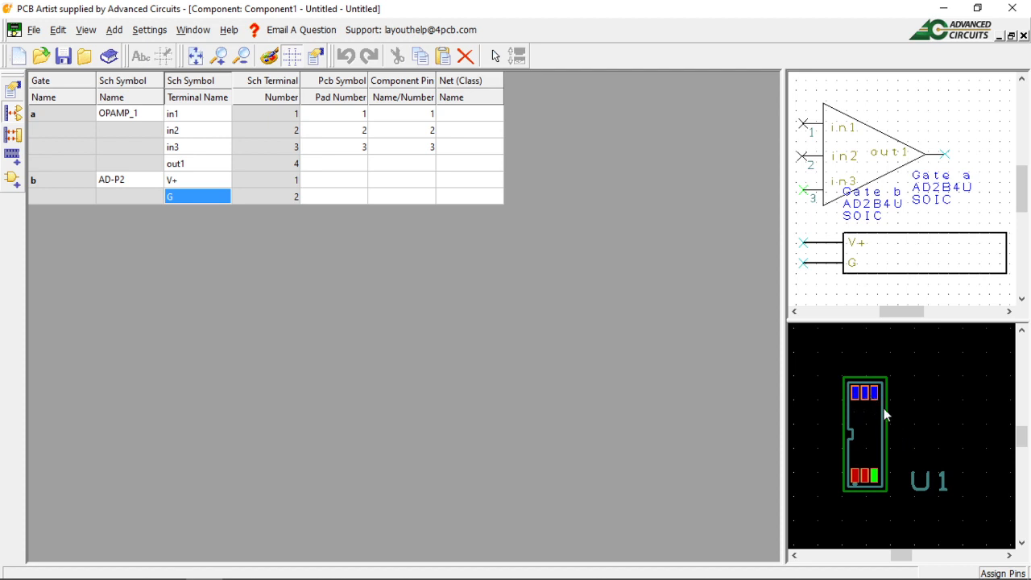
pyautogui.click(946, 159)
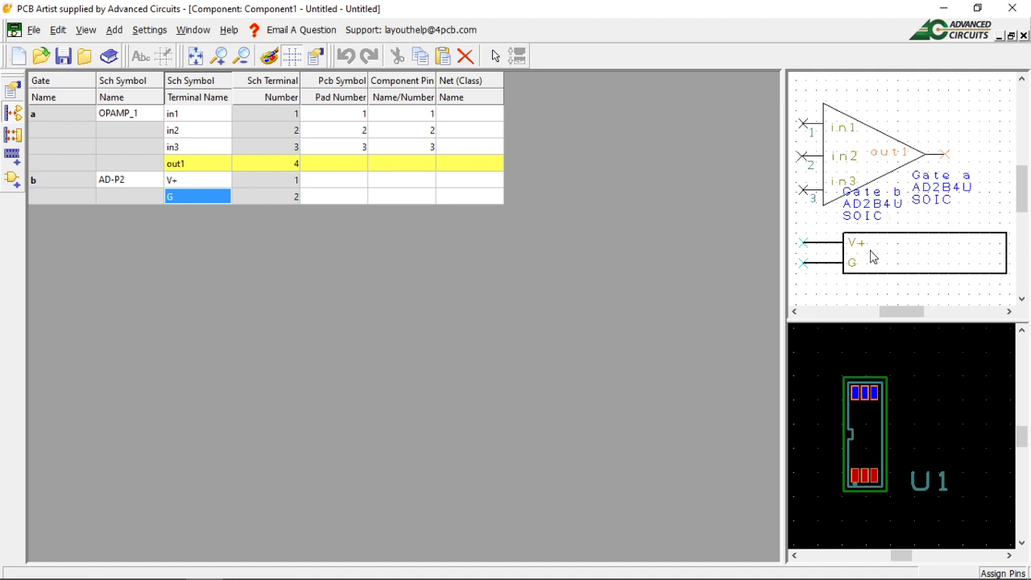
pyautogui.click(875, 393)
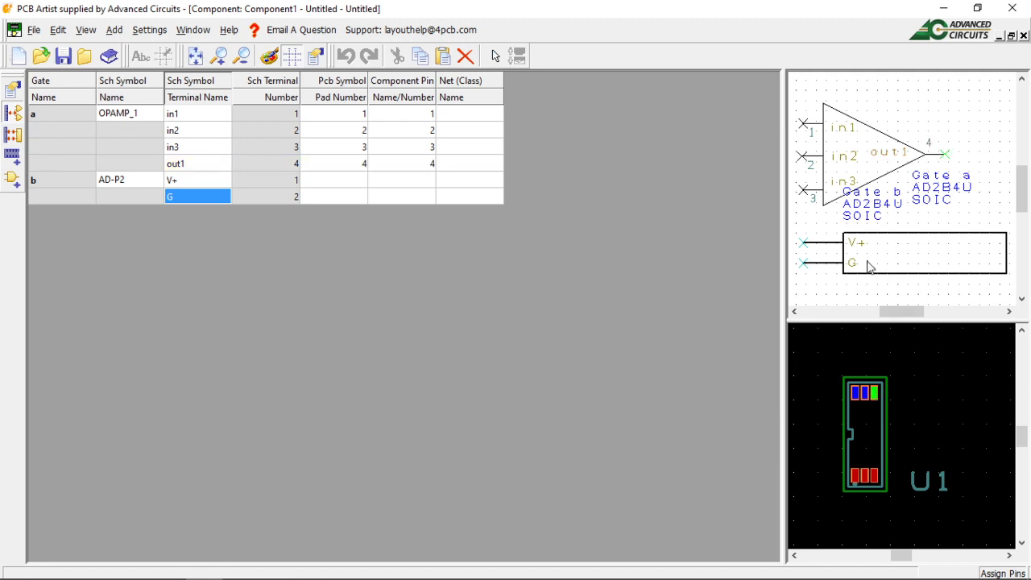
# - Assign gate b's terminals V+ and G to PCB symbol pads 5 and 6
pyautogui.click(806, 248)
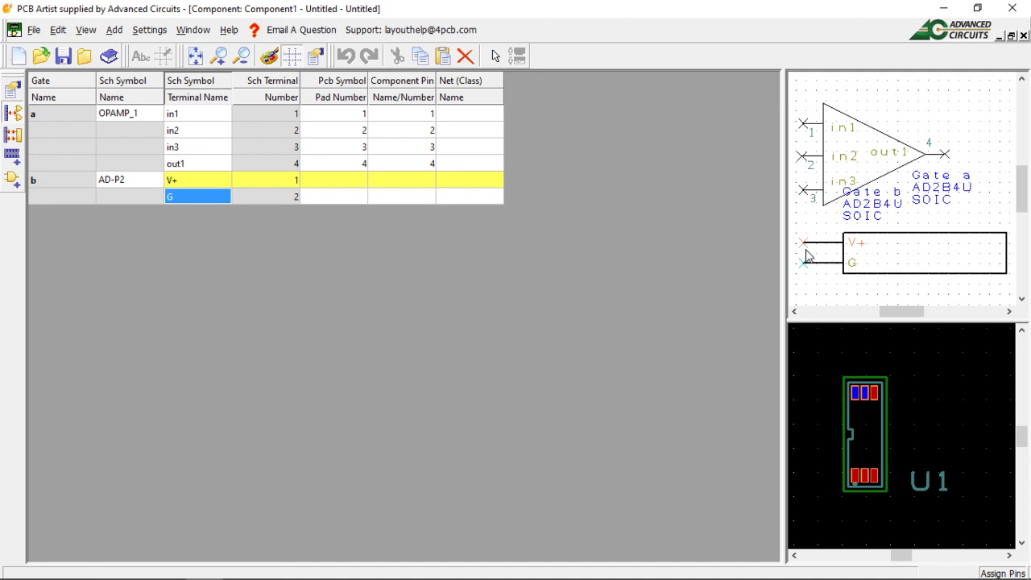
pyautogui.click(864, 393)
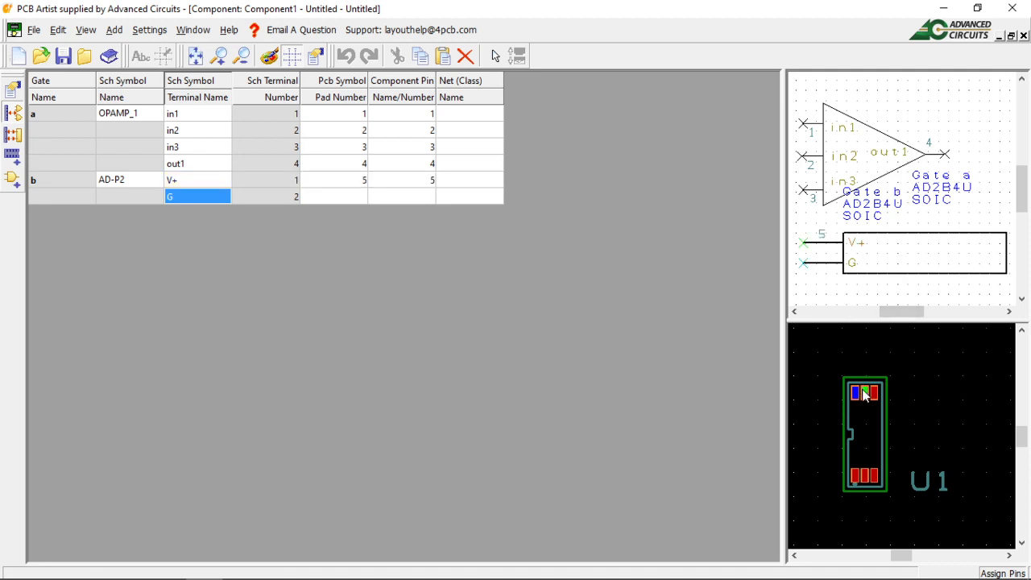
pyautogui.click(804, 264)
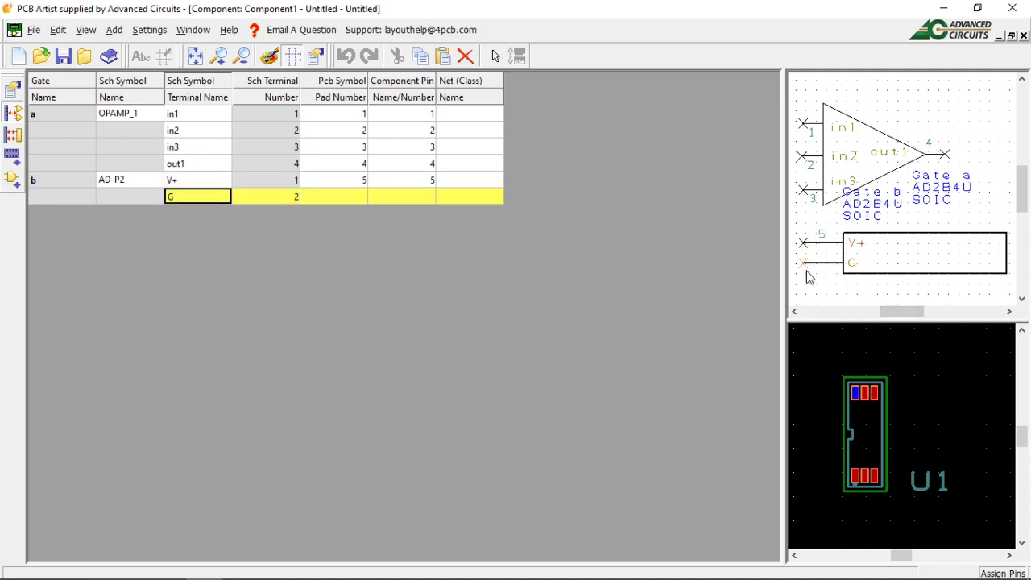
pyautogui.click(855, 393)
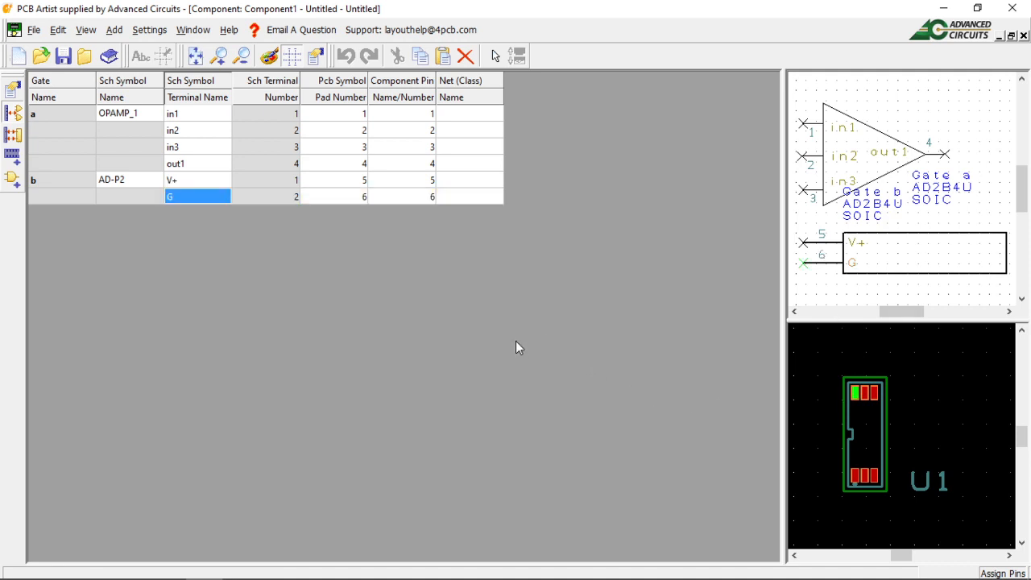
# - Set the net class name to sig for all four terminals of gate a
pyautogui.click(455, 114)
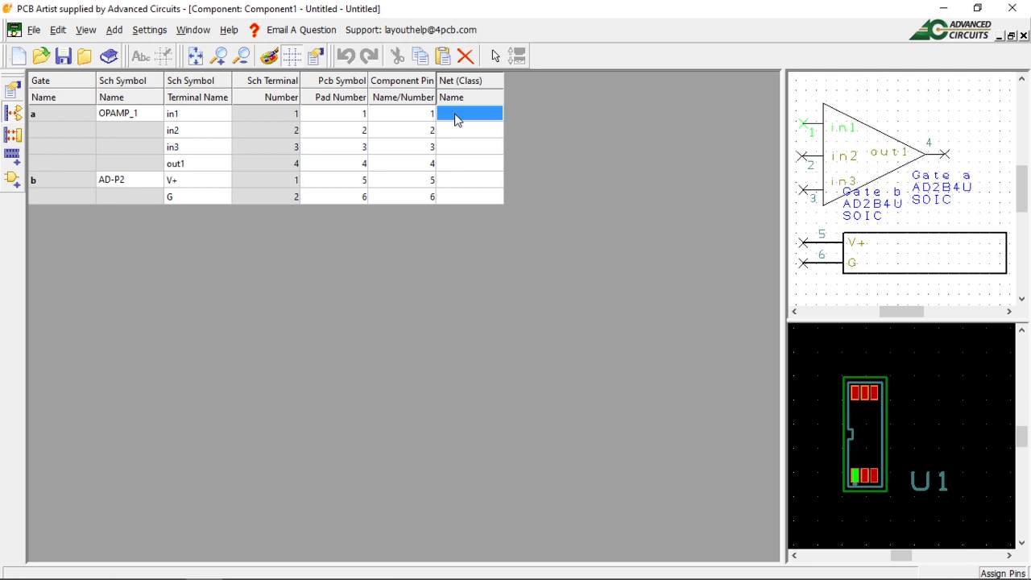
pyautogui.write('Si')
pyautogui.press('BackSpace')
pyautogui.press('BackSpace')
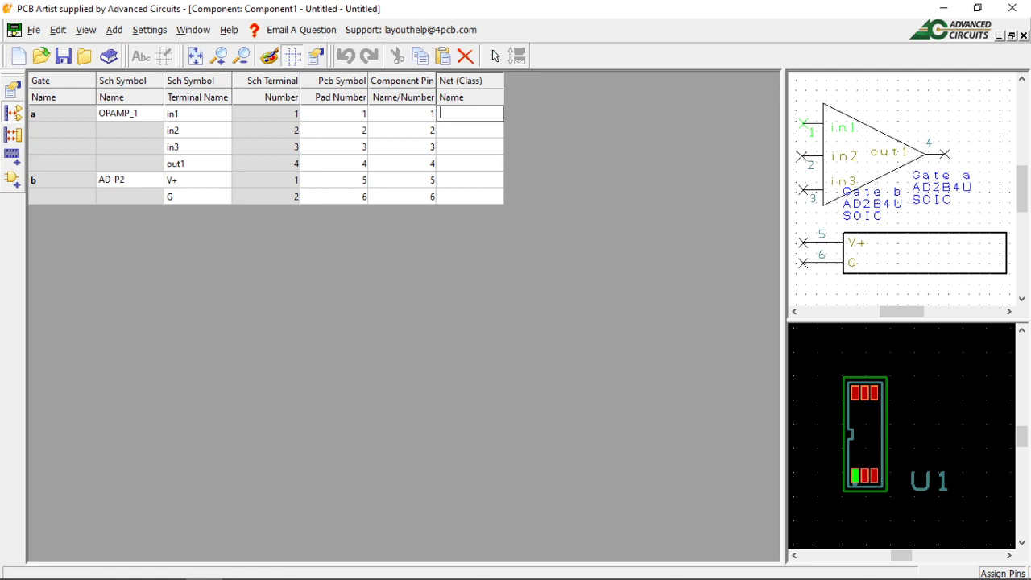
pyautogui.write('sig')
pyautogui.click(456, 115)
pyautogui.click(453, 135)
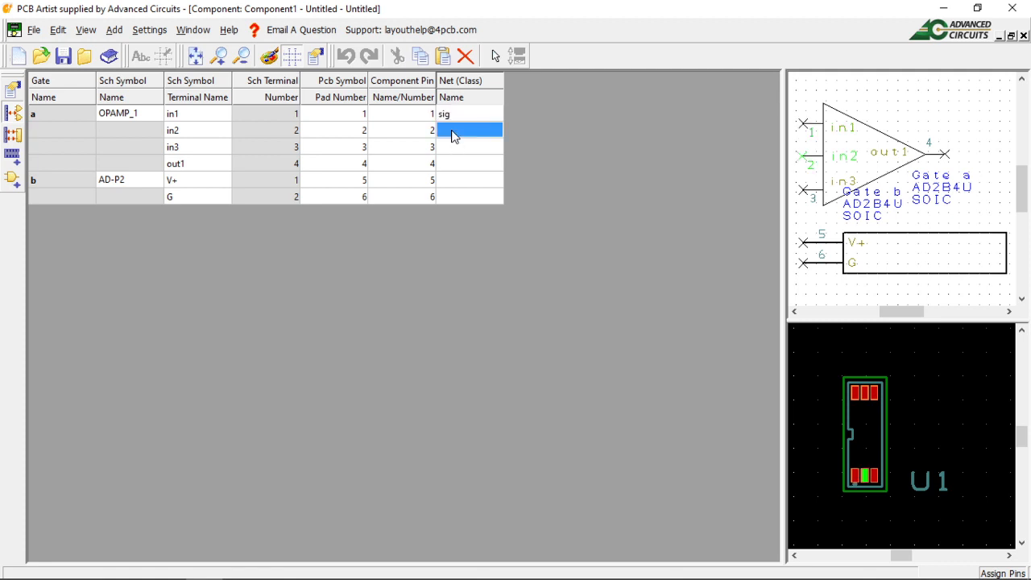
pyautogui.write('sig')
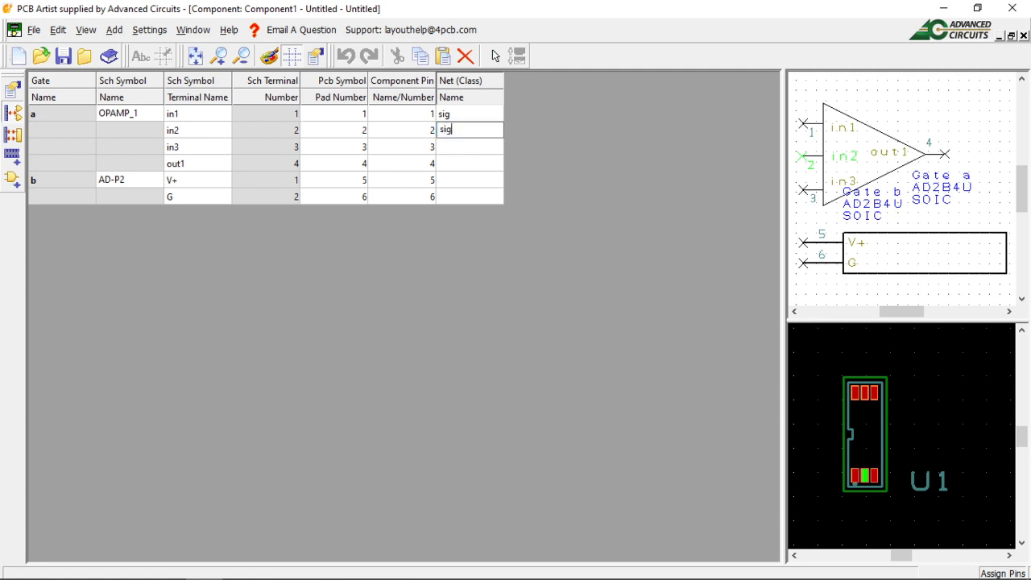
pyautogui.click(459, 151)
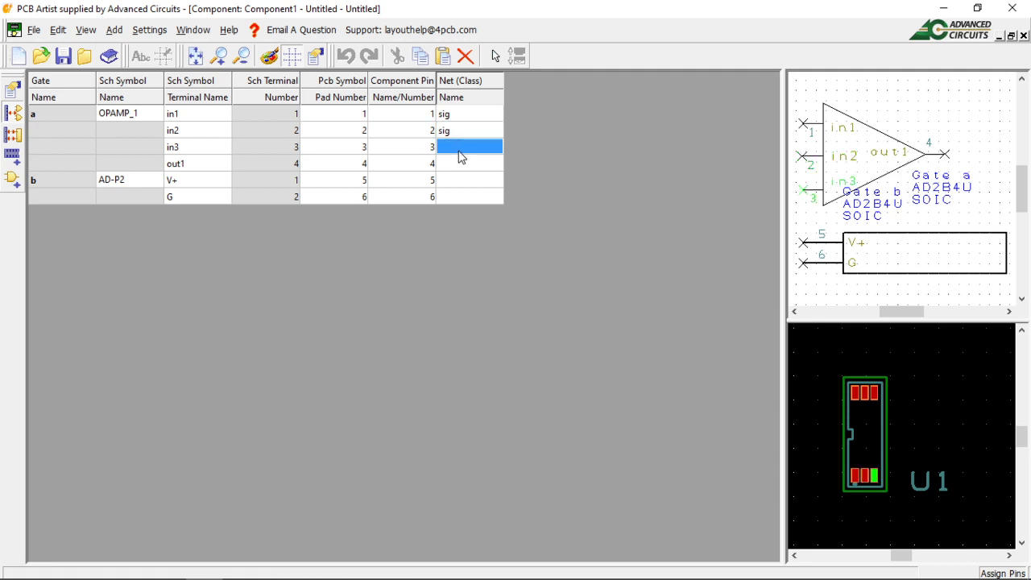
pyautogui.write('sig')
pyautogui.click(447, 164)
pyautogui.write('sig')
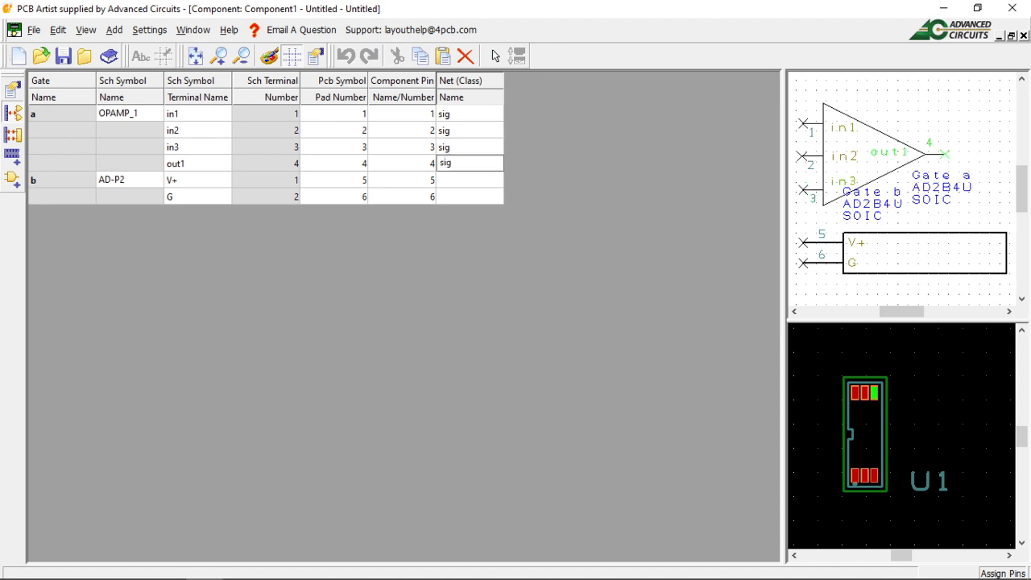
# - Set gate b's net class names to pow for terminal V+ and gnd for terminal G
pyautogui.click(453, 183)
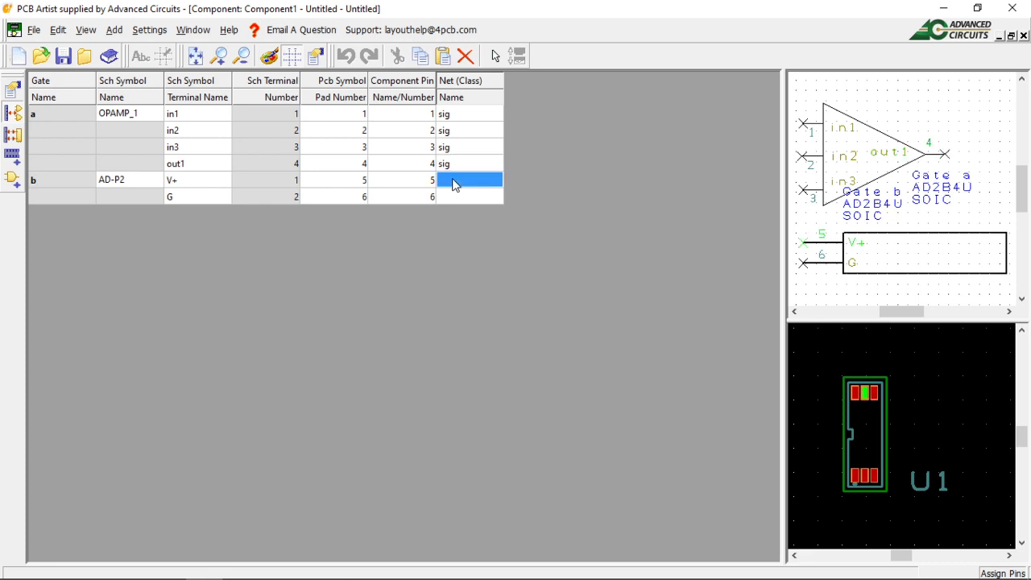
pyautogui.write('pow')
pyautogui.click(459, 196)
pyautogui.write('gnd')
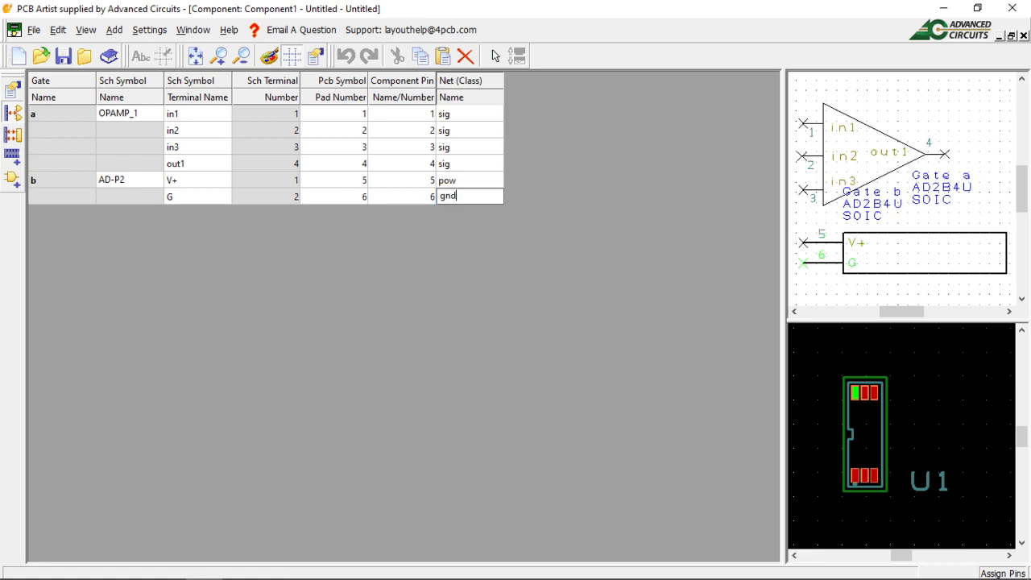
pyautogui.press('Return')
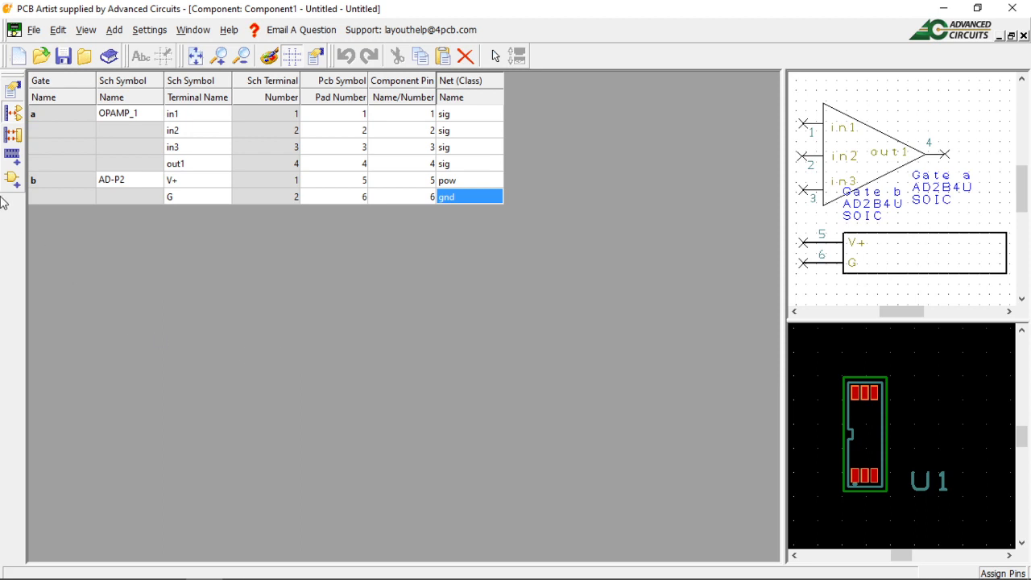
# - Save the component as AD2B4U in the Tutorial library and close its editor
pyautogui.click(35, 31)
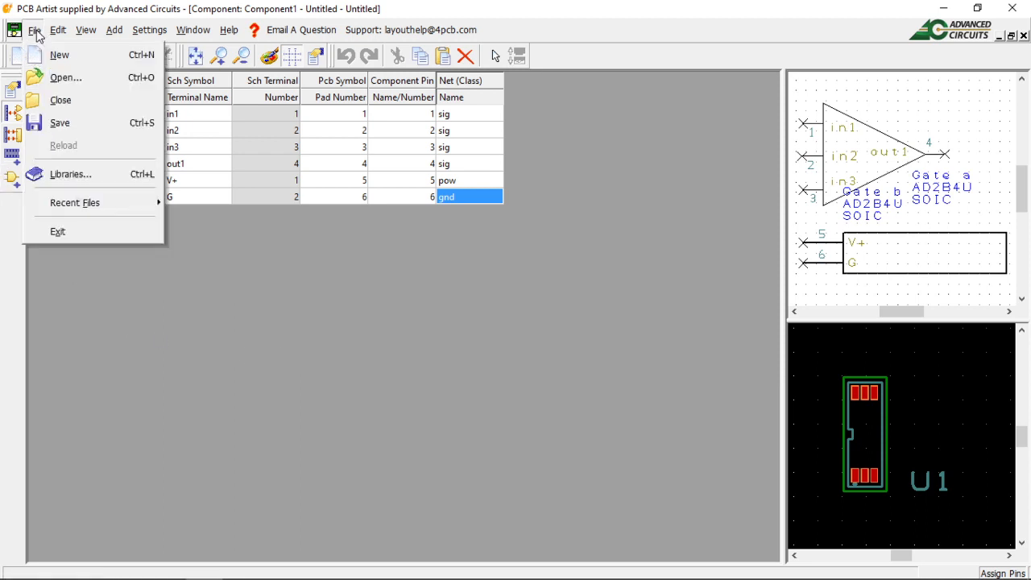
pyautogui.click(65, 124)
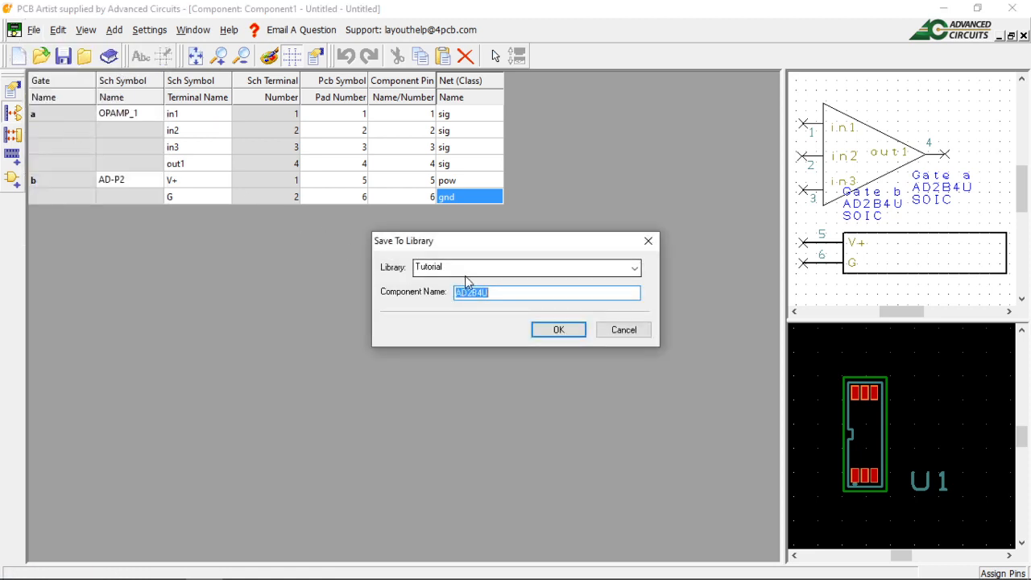
pyautogui.click(559, 330)
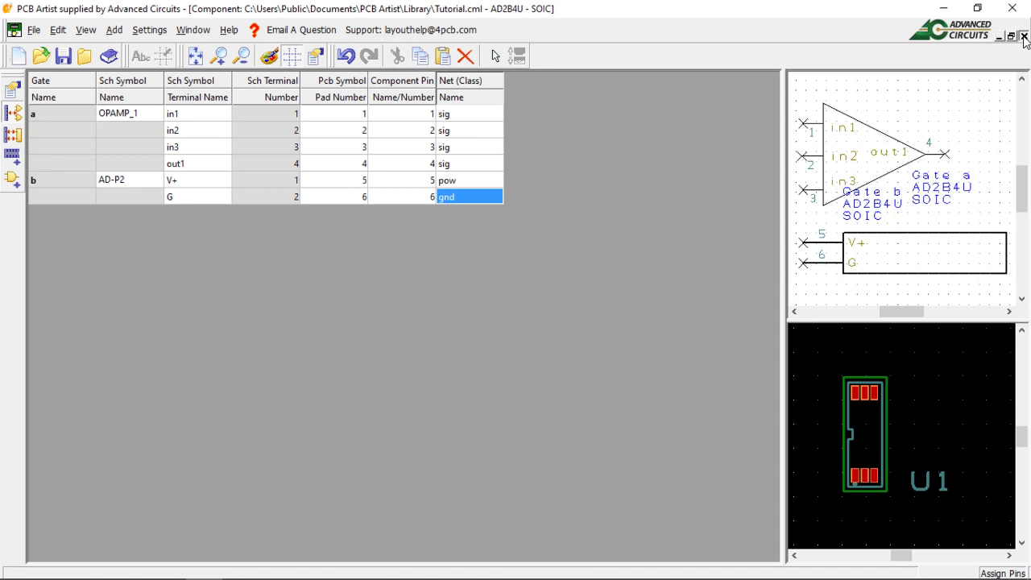
pyautogui.click(1023, 36)
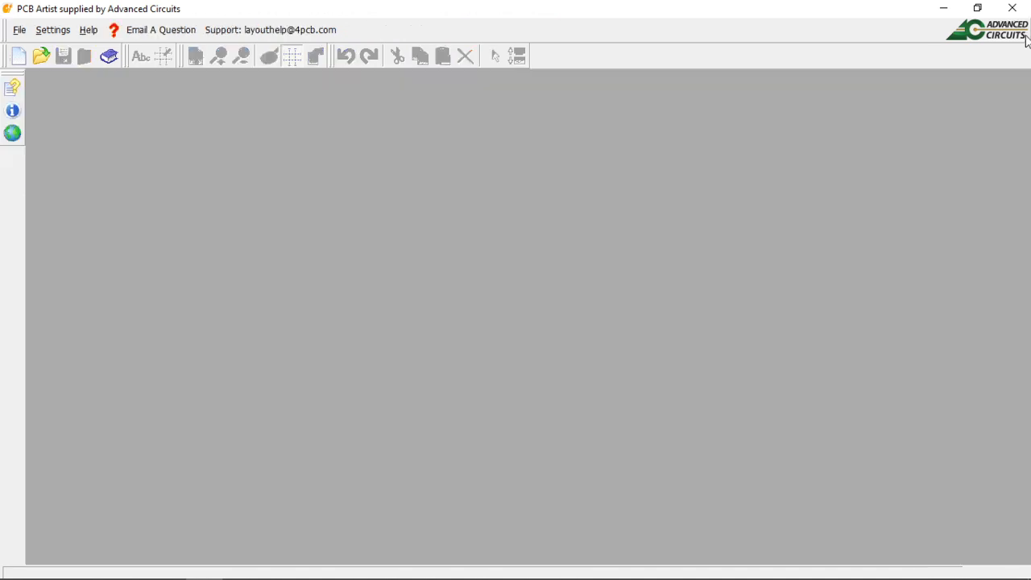
# - Preview component AD2B4U in the Tutorial library to check its symbols and package, and close the library manager
pyautogui.click(111, 57)
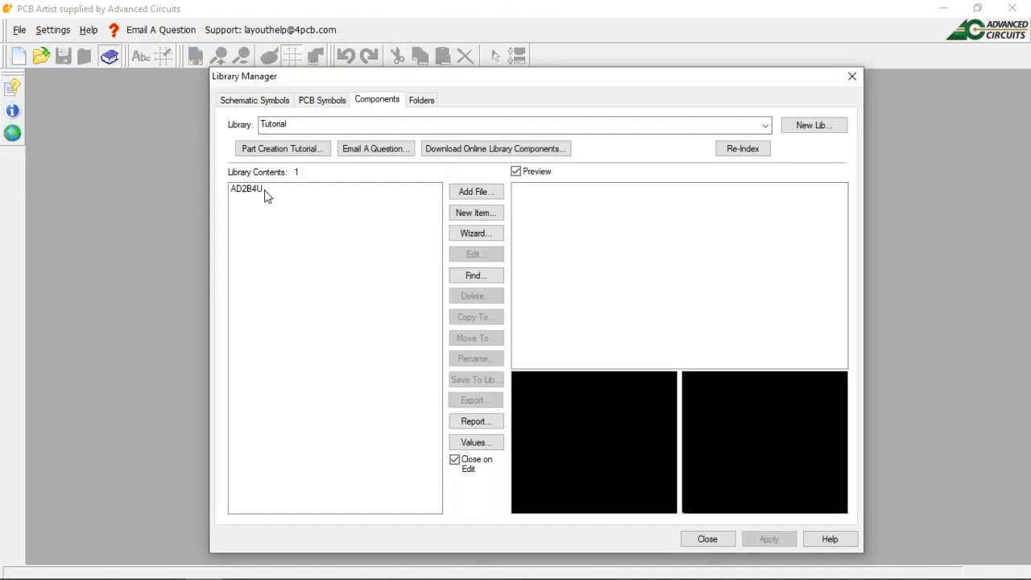
pyautogui.click(258, 194)
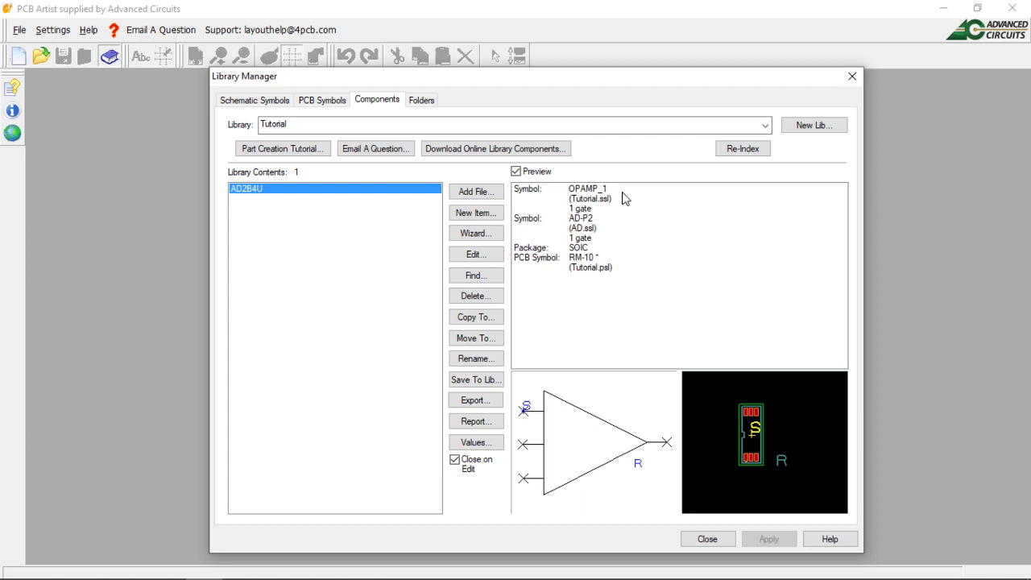
pyautogui.click(850, 78)
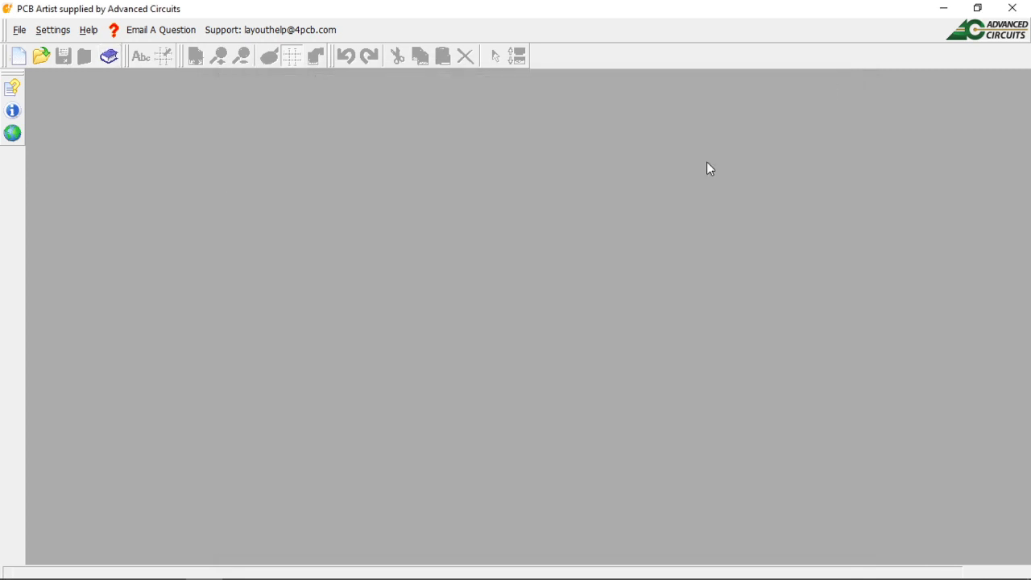
# - Create a new unnamed schematic design without a template
pyautogui.click(20, 31)
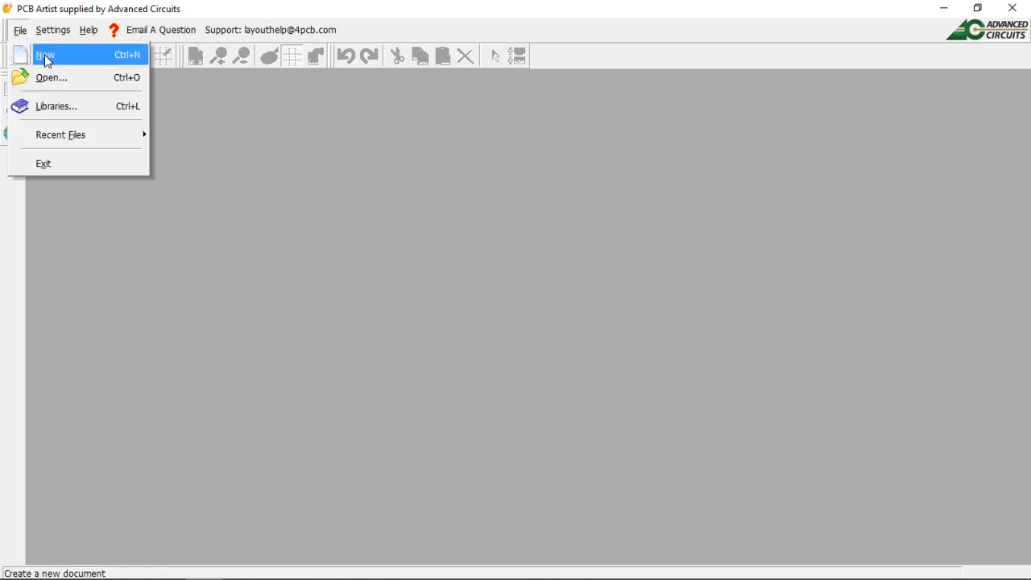
pyautogui.click(45, 54)
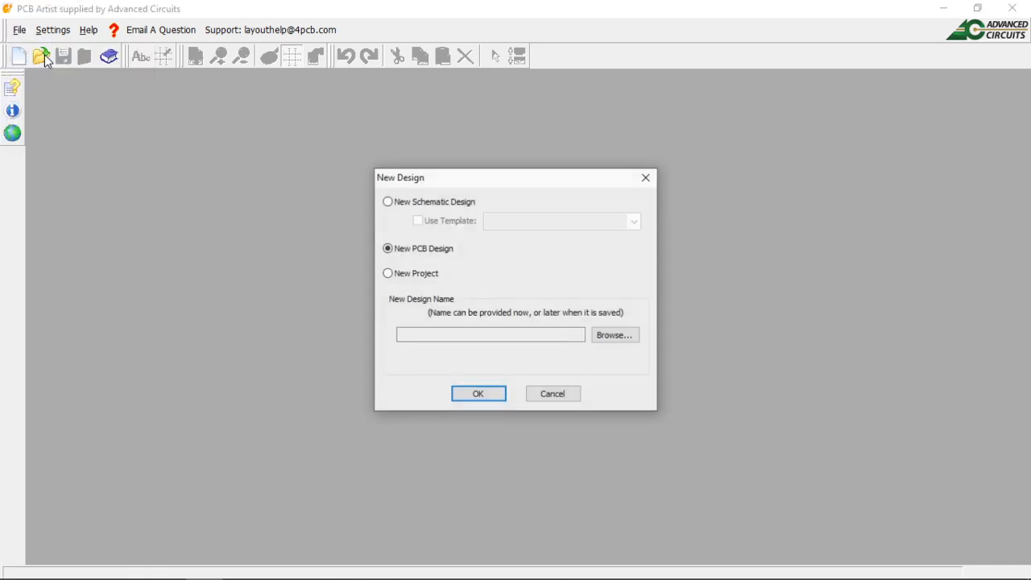
pyautogui.click(387, 201)
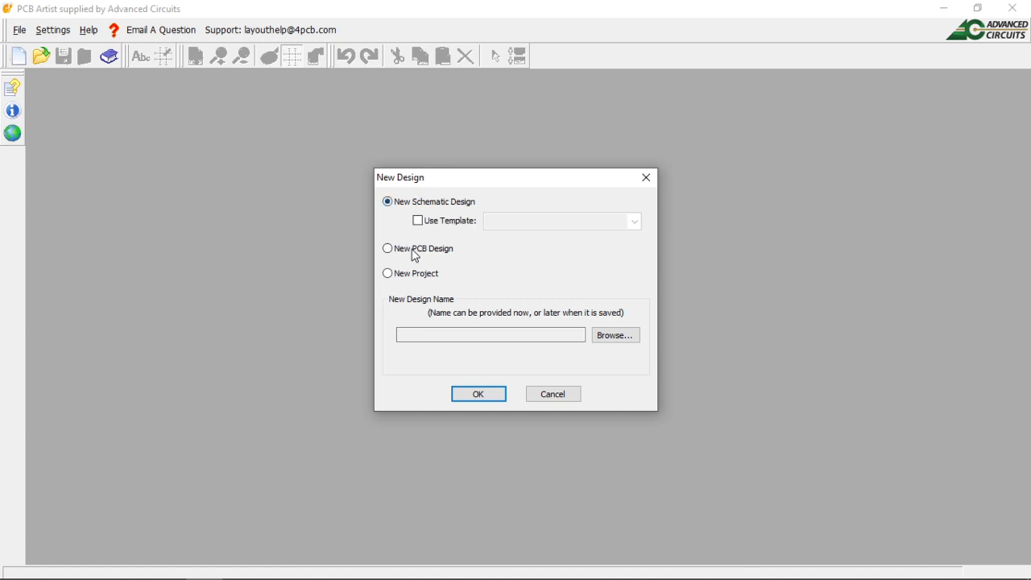
pyautogui.click(487, 395)
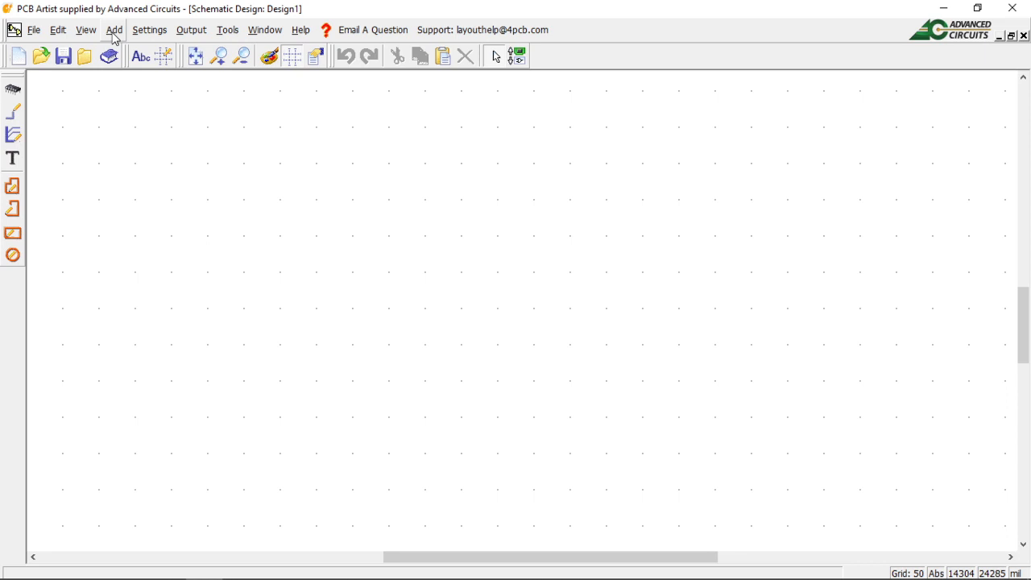
# - Show the Interaction Bar and place component AD2B4U from the Tutorial library in the upper middle of the schematic
pyautogui.click(87, 32)
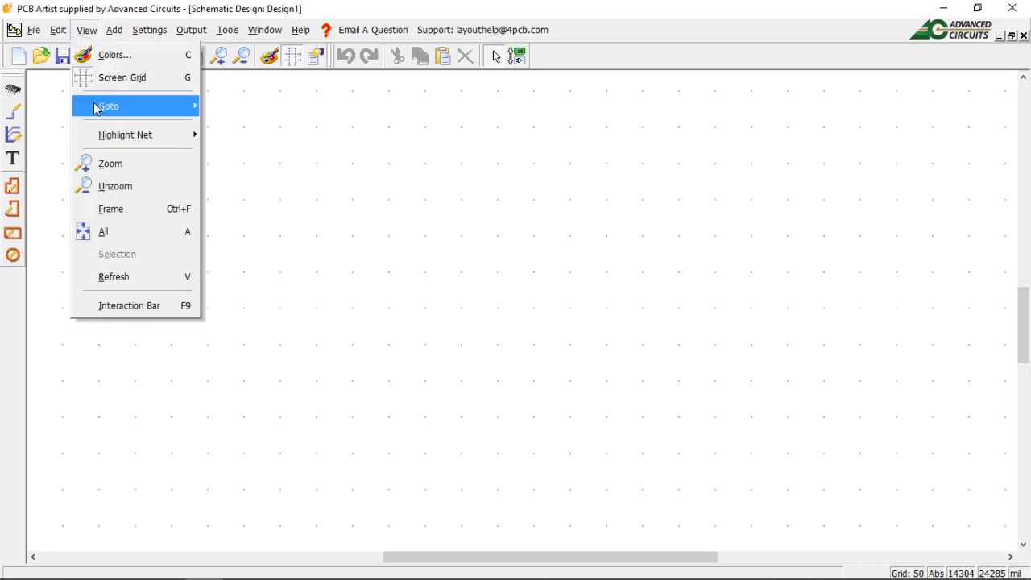
pyautogui.click(131, 304)
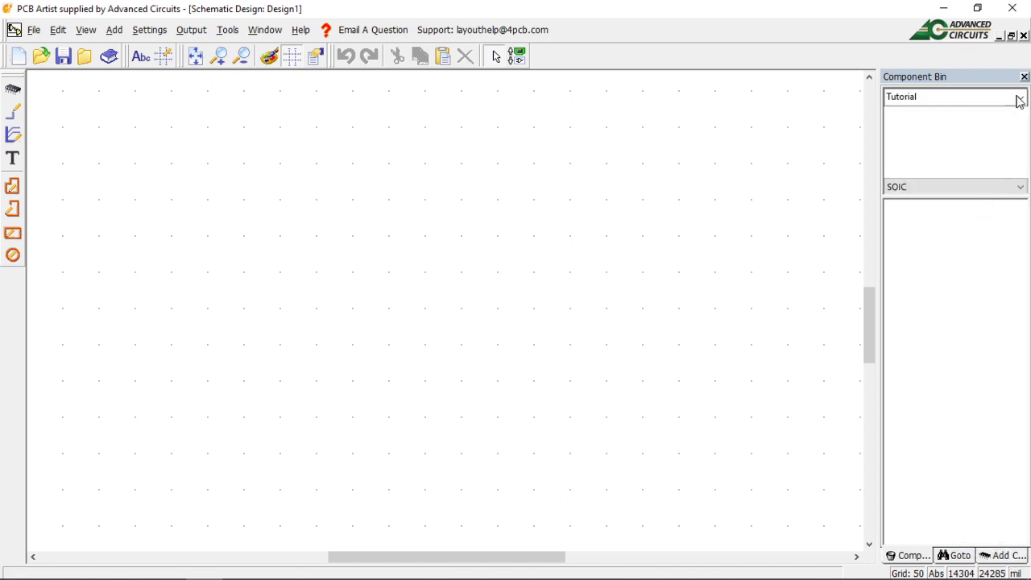
pyautogui.click(923, 111)
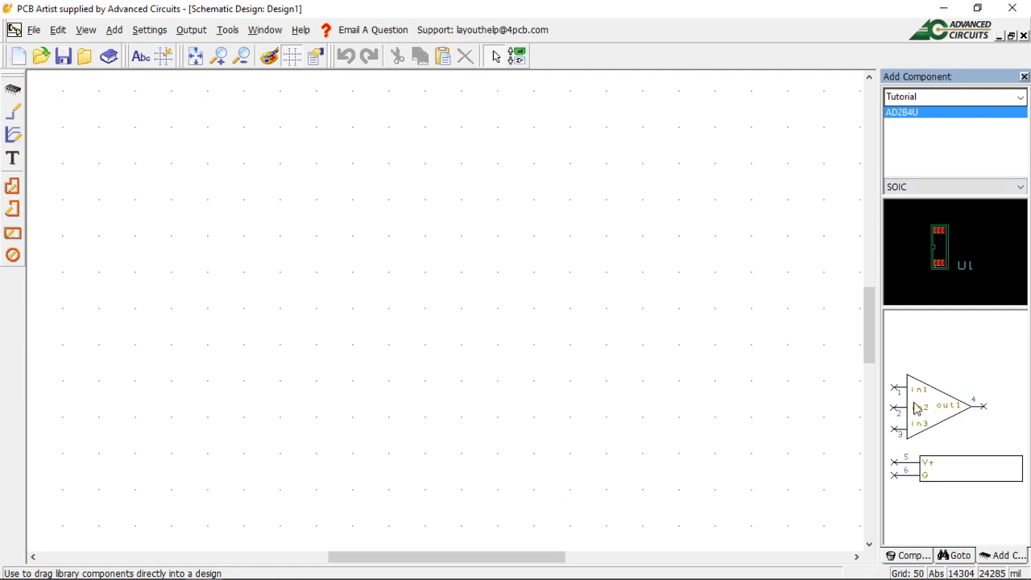
pyautogui.moveTo(915, 409); pyautogui.dragTo(391, 212)
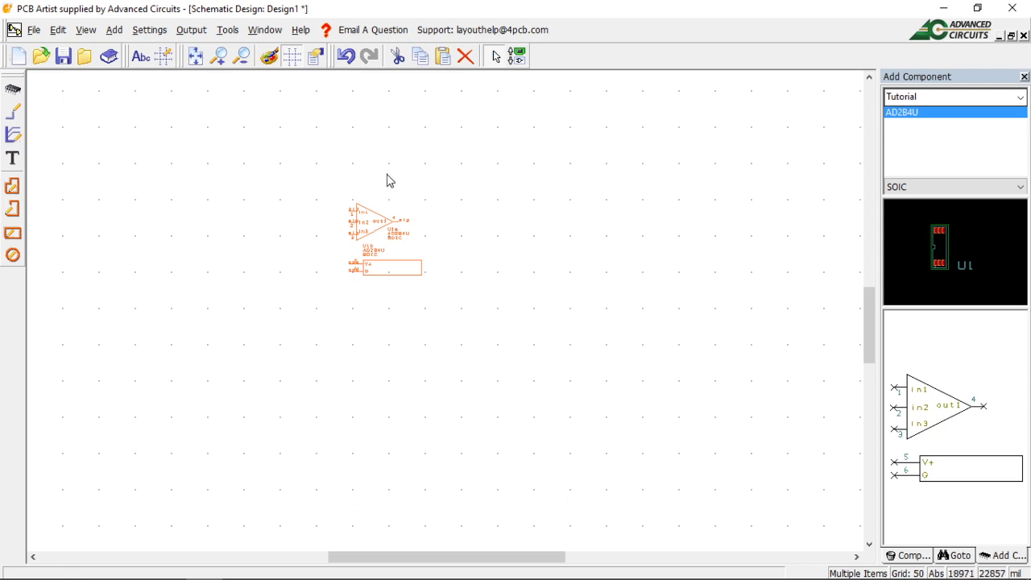
# - Set the working grid's snap mode to Tenth Grid
pyautogui.click(167, 61)
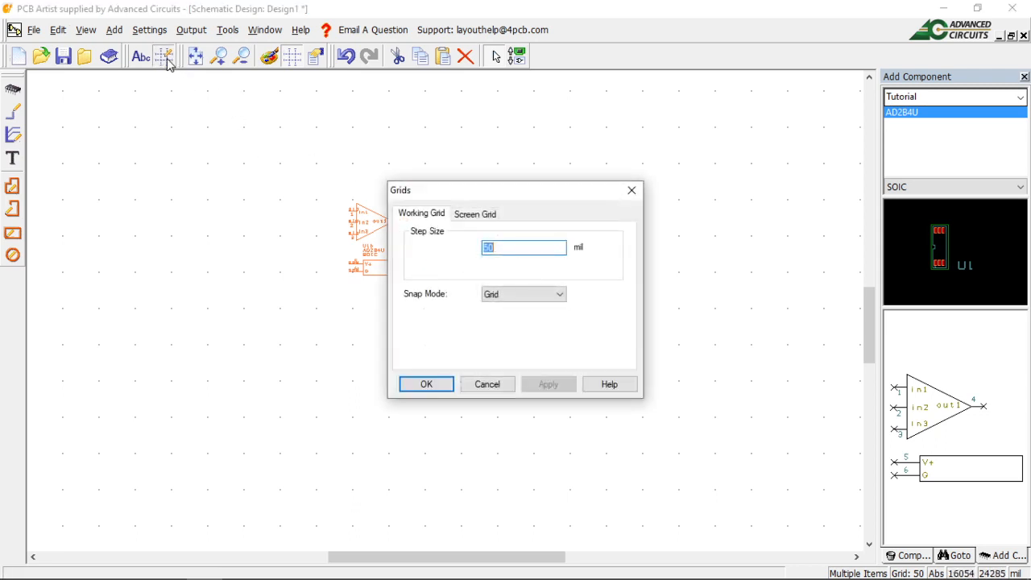
pyautogui.click(630, 191)
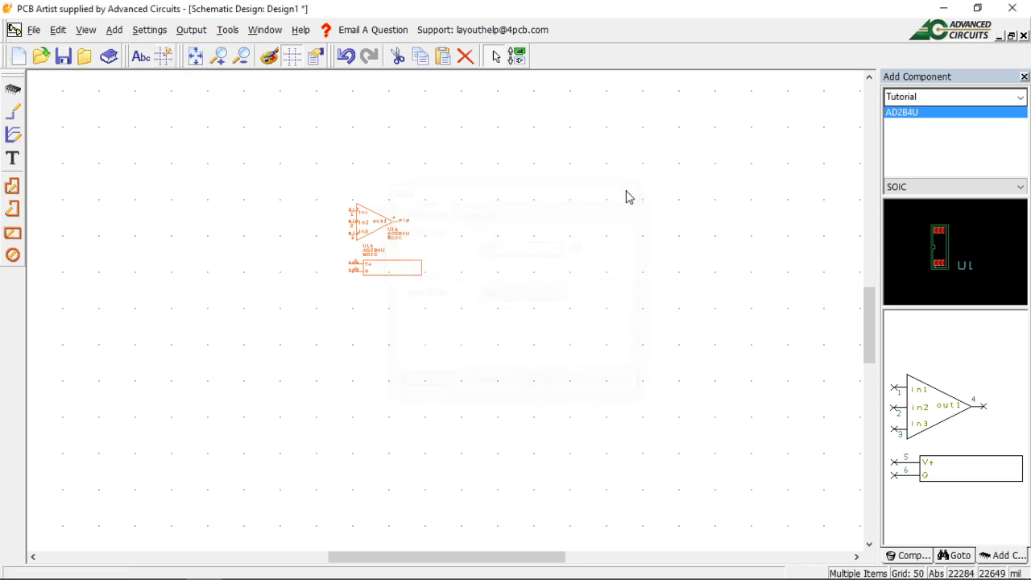
pyautogui.click(163, 56)
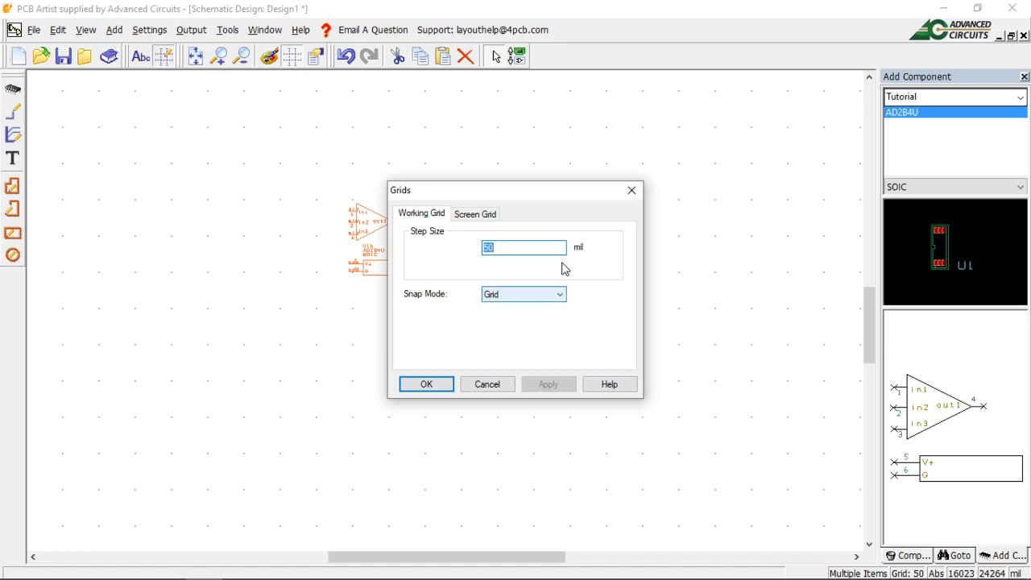
pyautogui.click(561, 299)
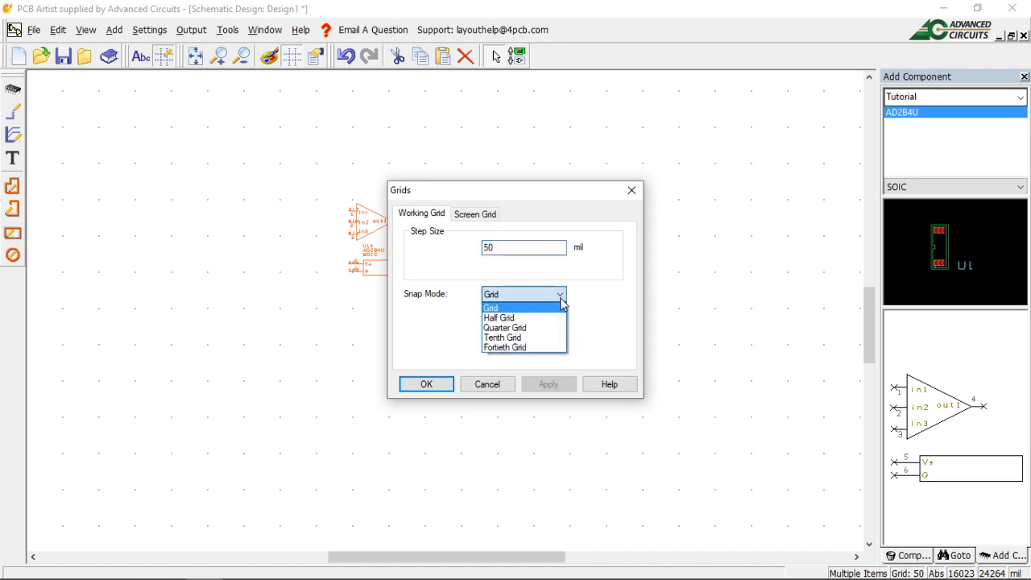
pyautogui.click(540, 341)
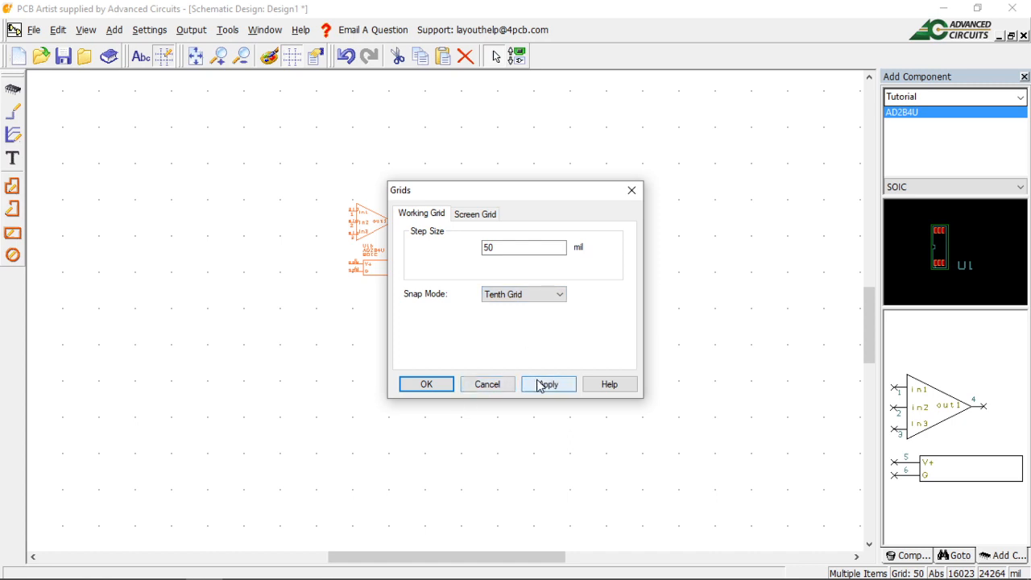
pyautogui.click(546, 384)
pyautogui.click(435, 388)
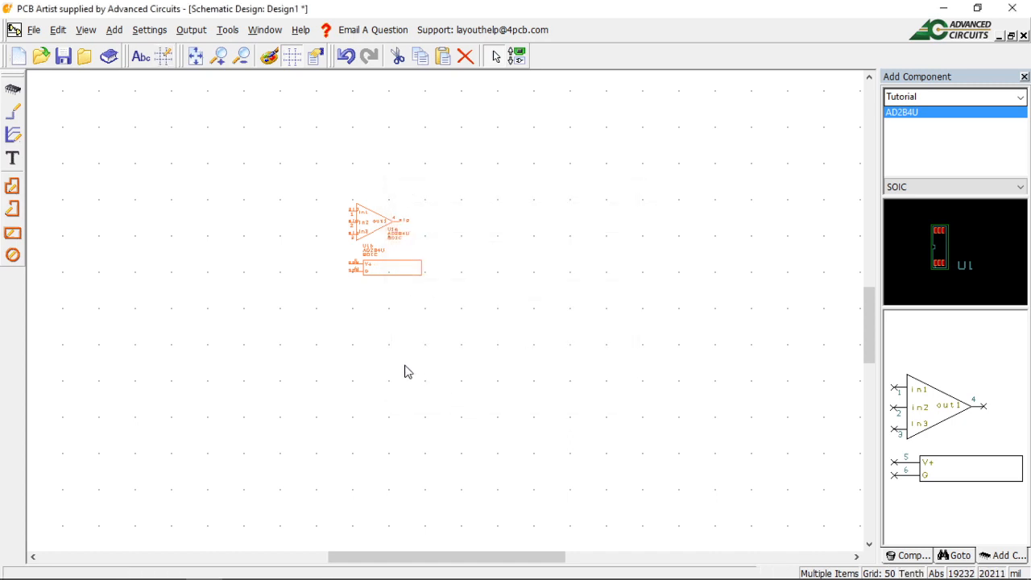
# - Shift both AD2B4U gates a little to the right, and check the properties of gate a's out1 pin name
pyautogui.click(196, 58)
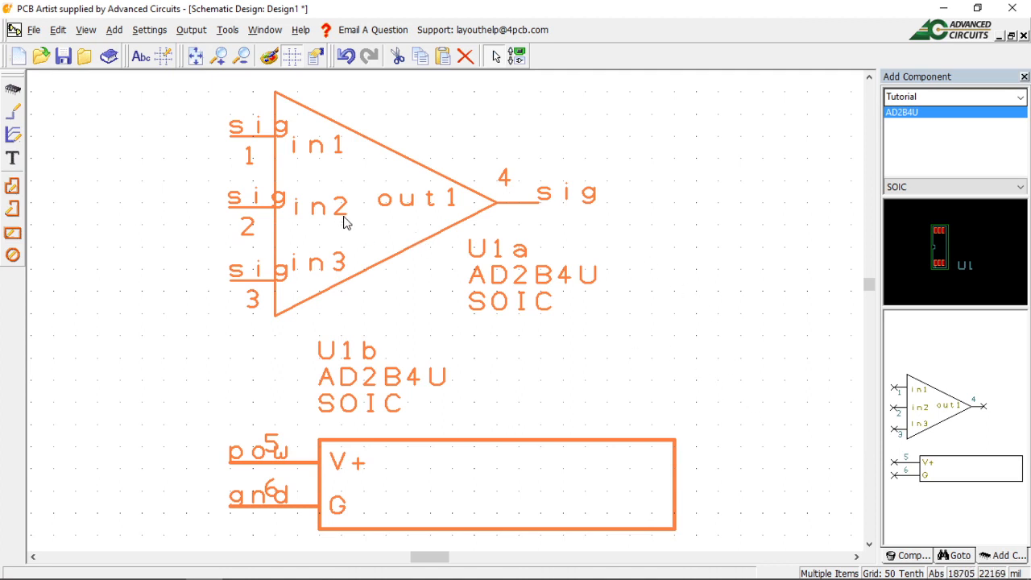
pyautogui.moveTo(344, 219); pyautogui.dragTo(408, 221)
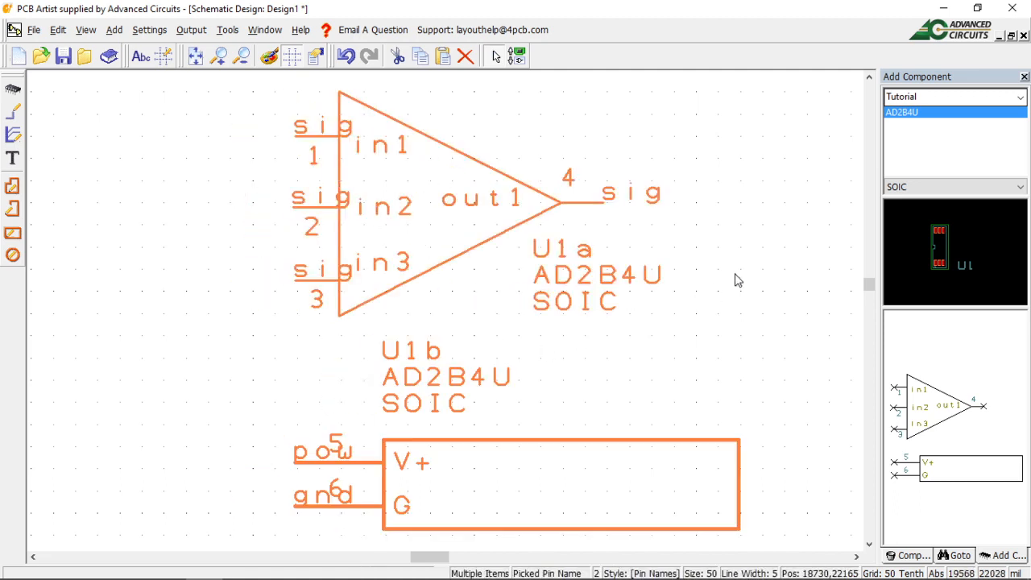
pyautogui.doubleClick(487, 207)
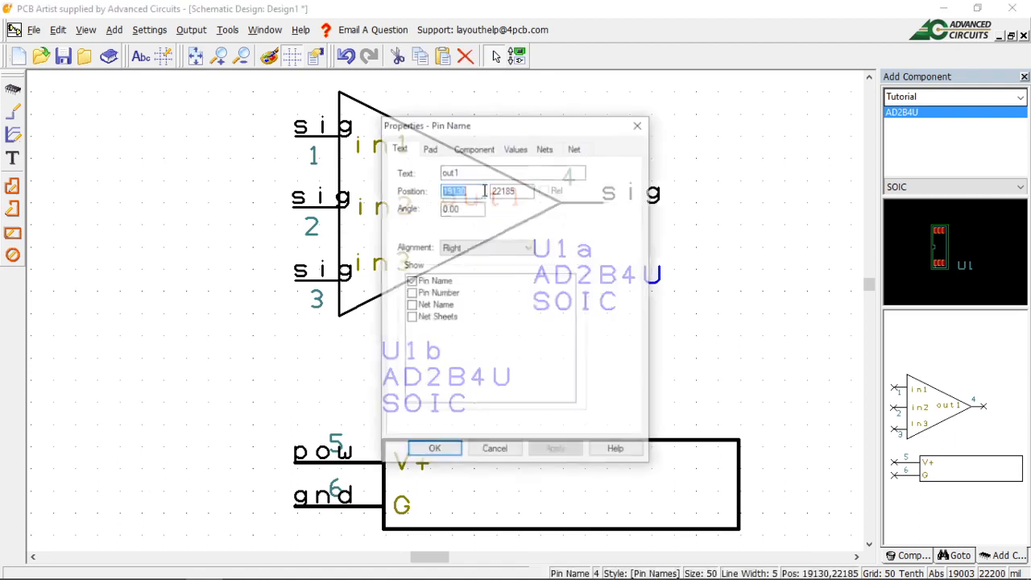
pyautogui.click(638, 126)
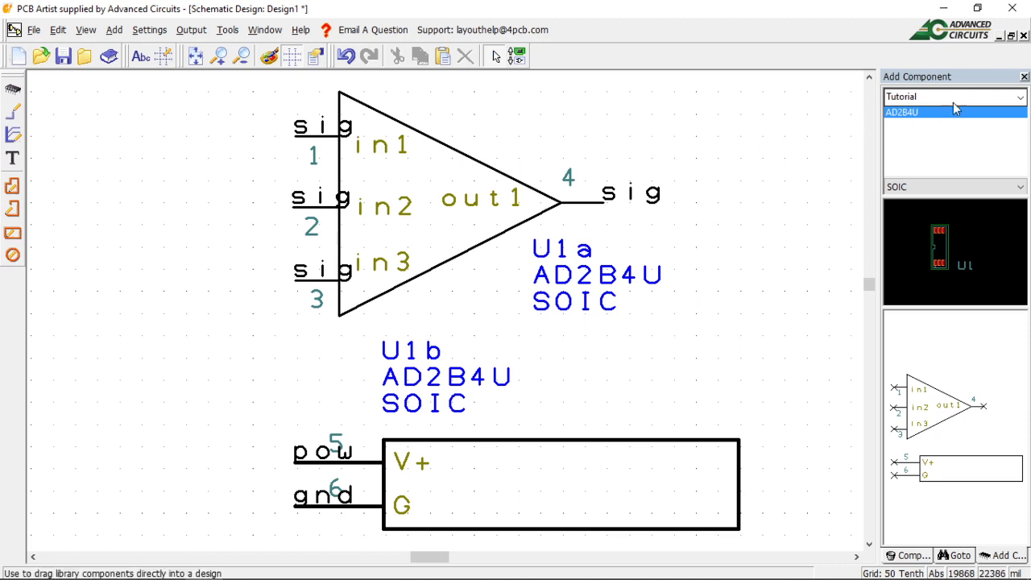
# - Place a 3WP connector from the connector library left of gate a, flipped so its pins face the gate's inputs
pyautogui.click(1018, 97)
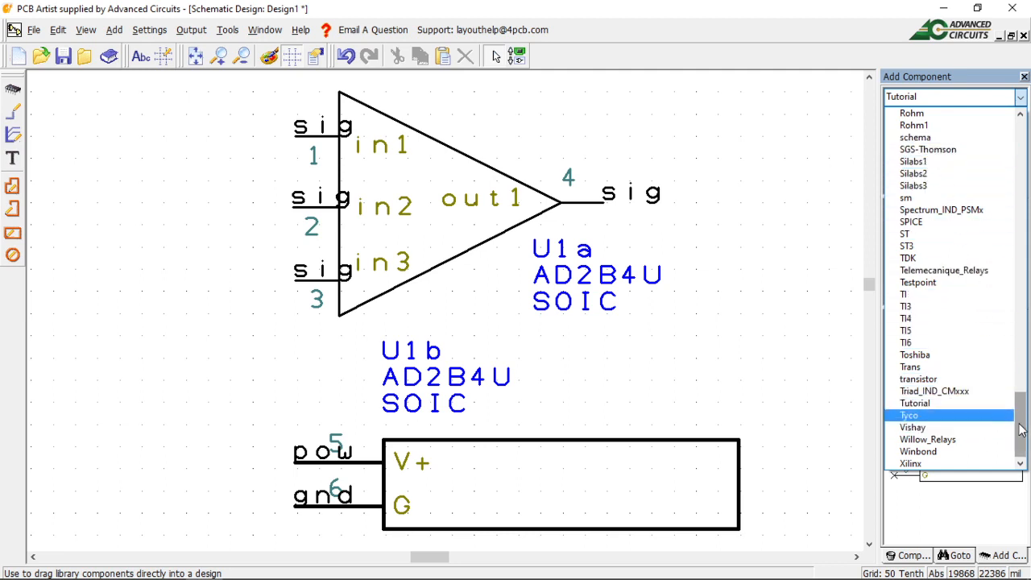
pyautogui.moveTo(1021, 431); pyautogui.dragTo(1028, 165)
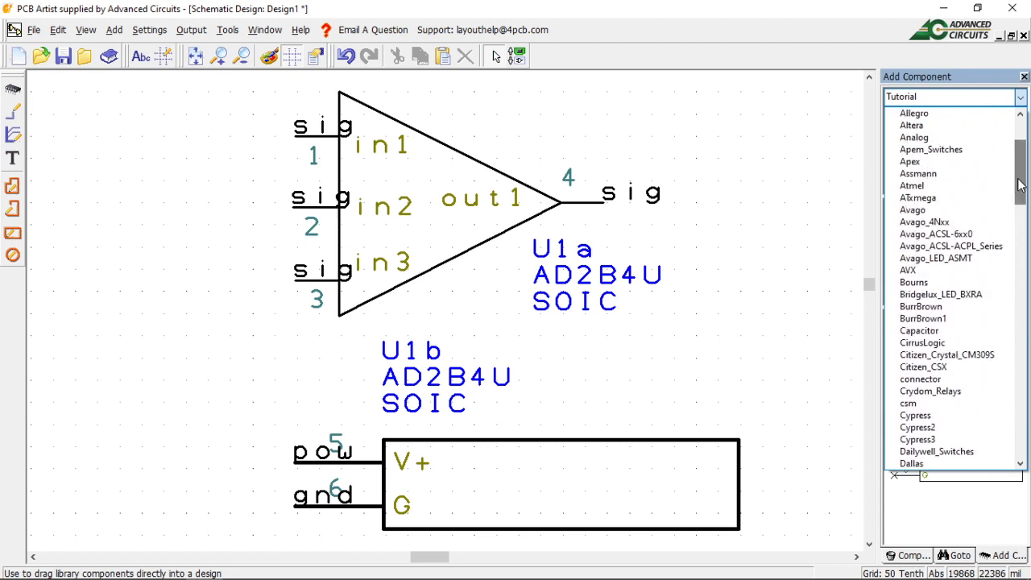
pyautogui.click(933, 385)
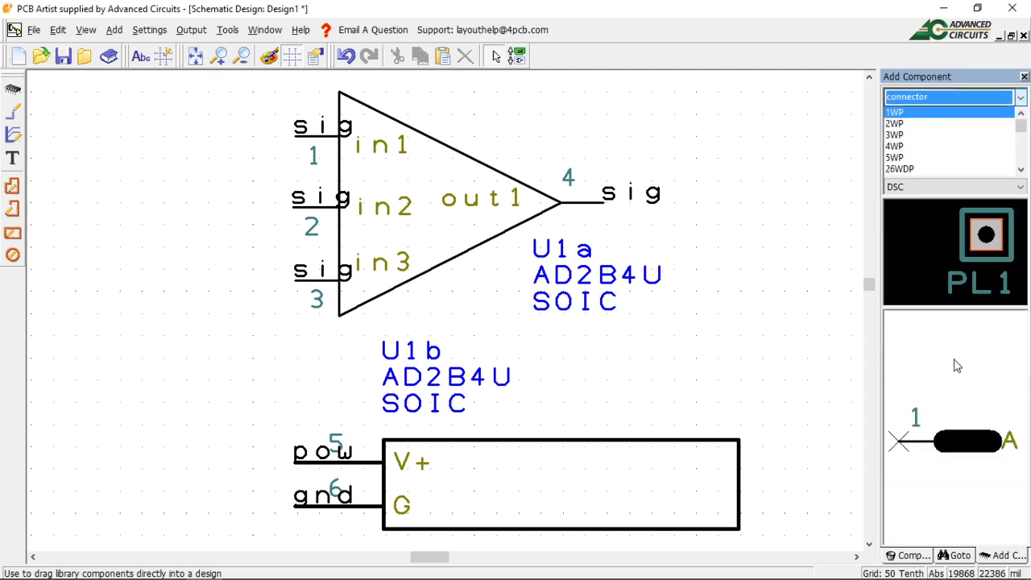
pyautogui.click(901, 138)
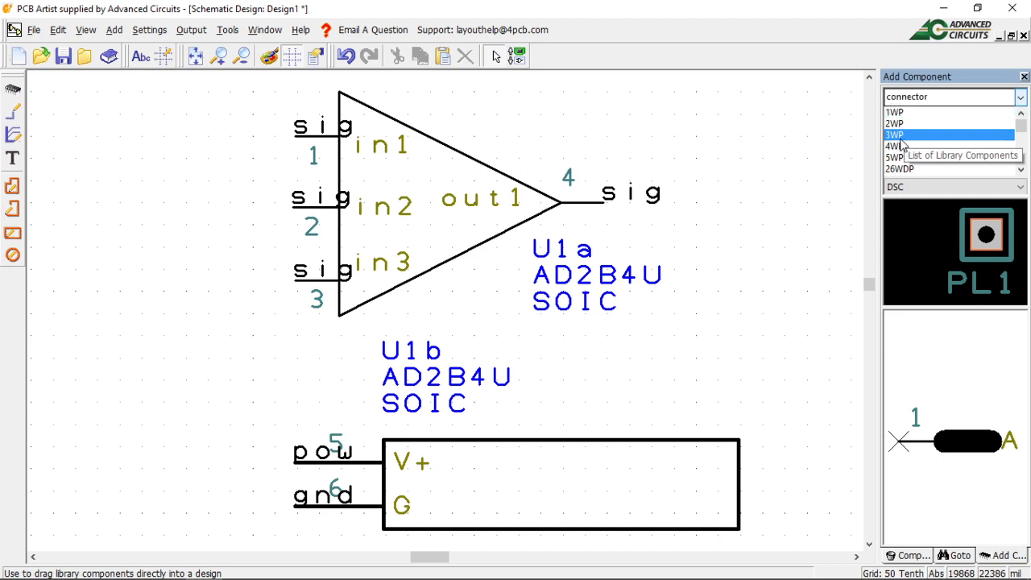
pyautogui.moveTo(956, 389)
pyautogui.mouseDown()
pyautogui.moveTo(912, 399)
pyautogui.moveTo(518, 295)
pyautogui.moveTo(121, 167)
pyautogui.mouseUp()
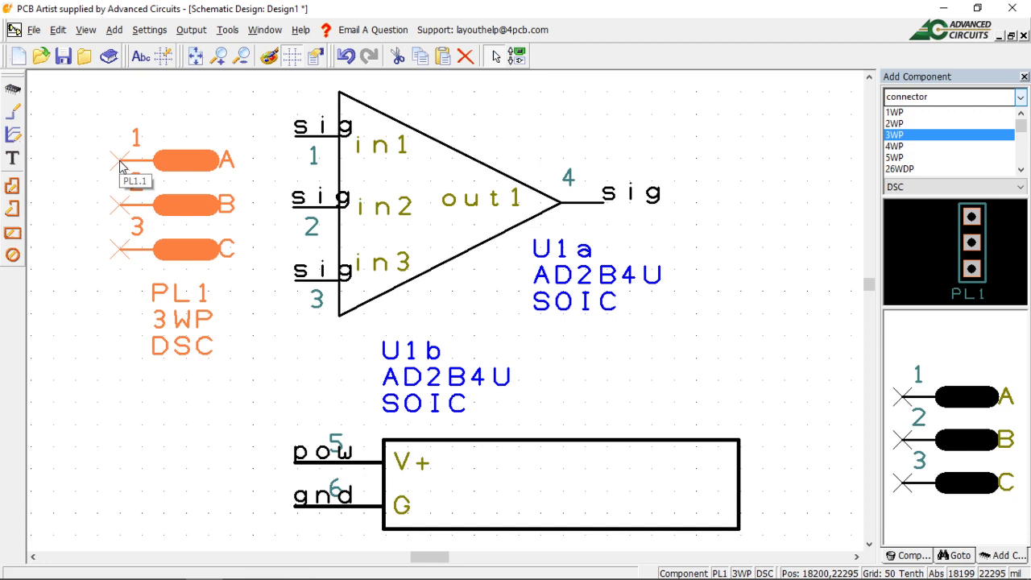
pyautogui.press('f')
pyautogui.moveTo(77, 164); pyautogui.dragTo(132, 159)
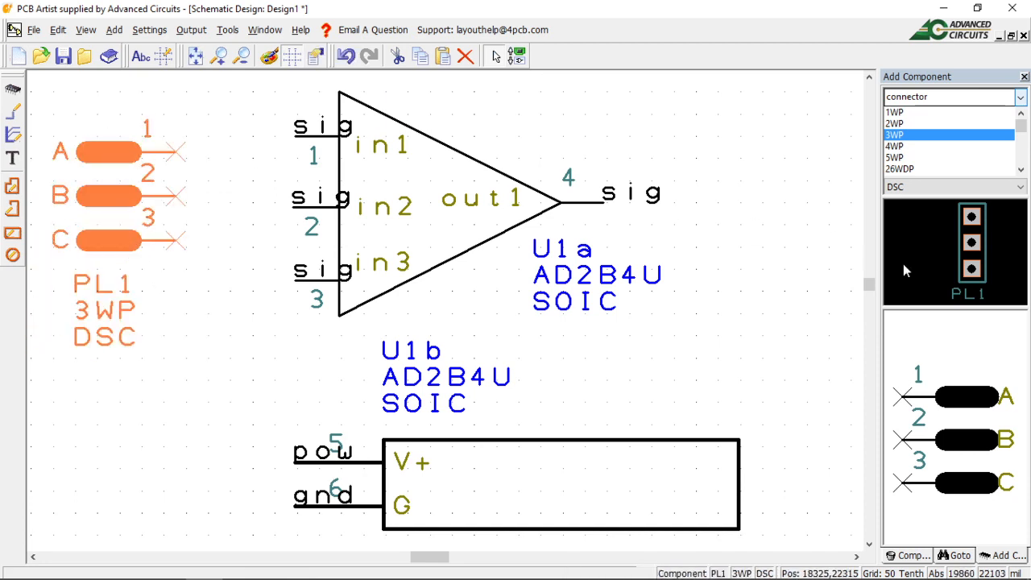
# - Place one 2WP connector right of gate a's output and another left of gate b, flipped so its pins face V+ and G
pyautogui.click(896, 124)
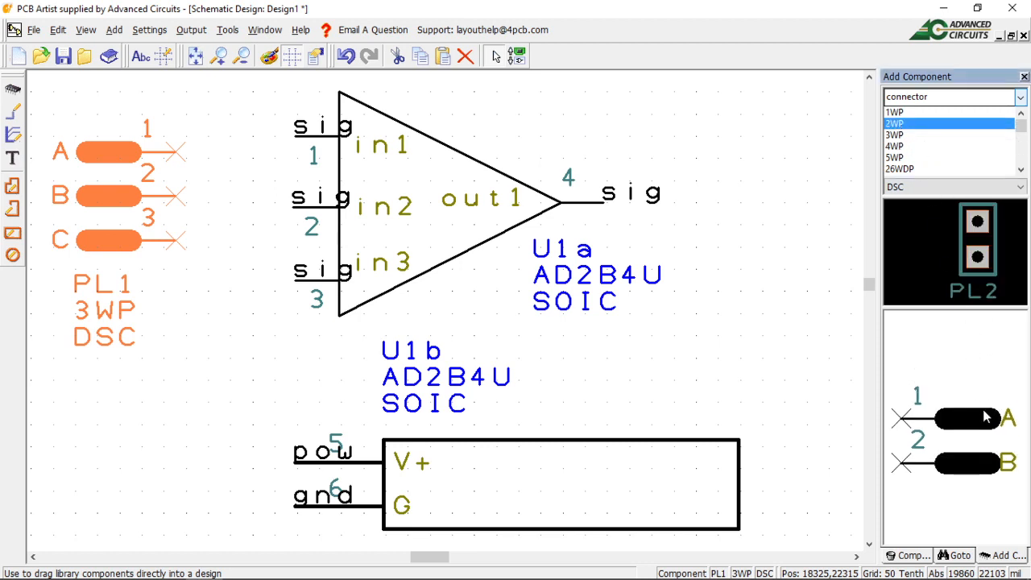
pyautogui.moveTo(988, 427); pyautogui.dragTo(779, 216)
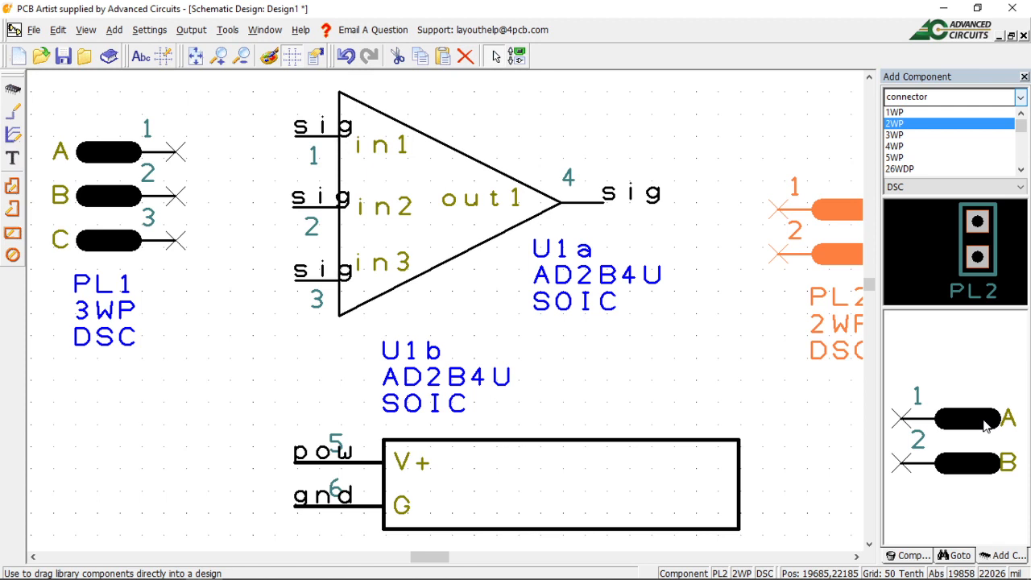
pyautogui.moveTo(987, 427); pyautogui.dragTo(78, 448)
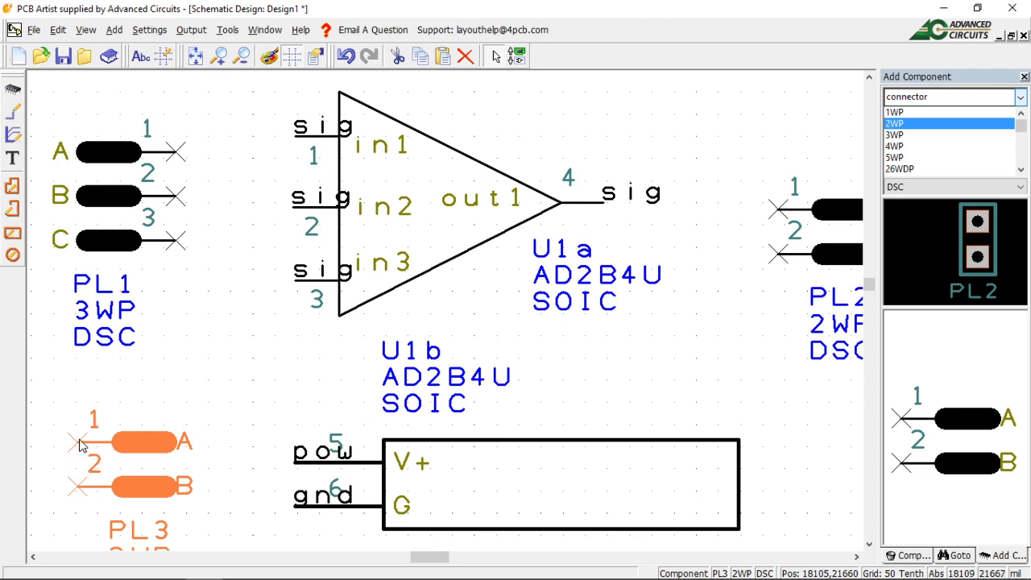
pyautogui.press('f')
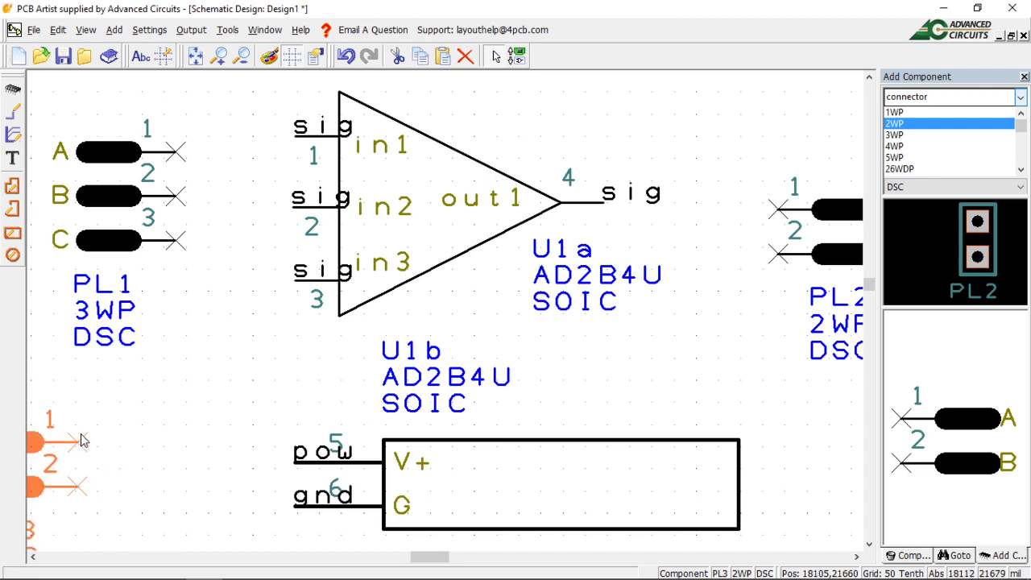
pyautogui.moveTo(37, 448); pyautogui.dragTo(117, 456)
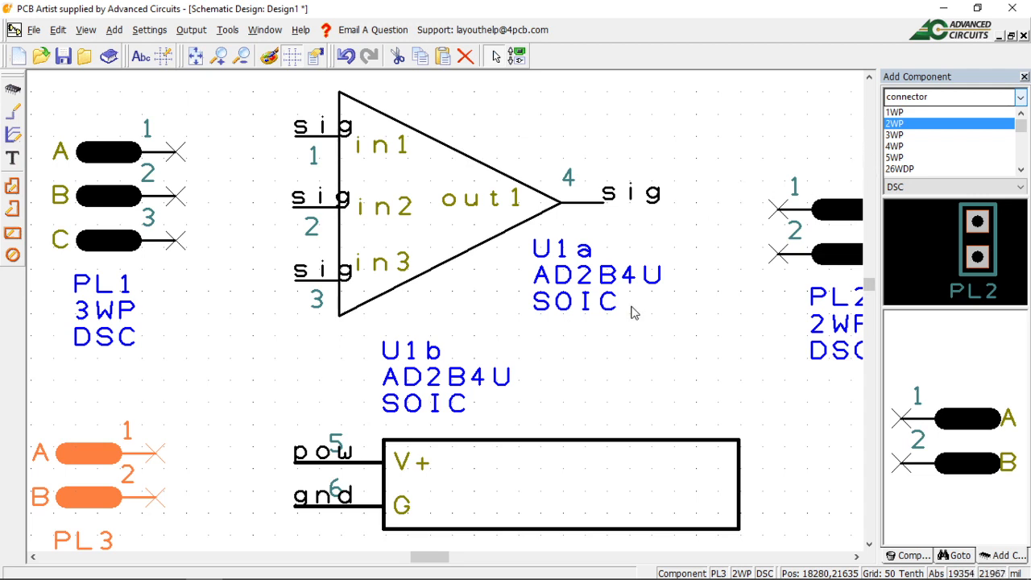
# - Connect pins 1, 2 and 3 of the 3WP connector to gate a's in1, in2 and in3 terminals
pyautogui.click(12, 115)
pyautogui.click(174, 153)
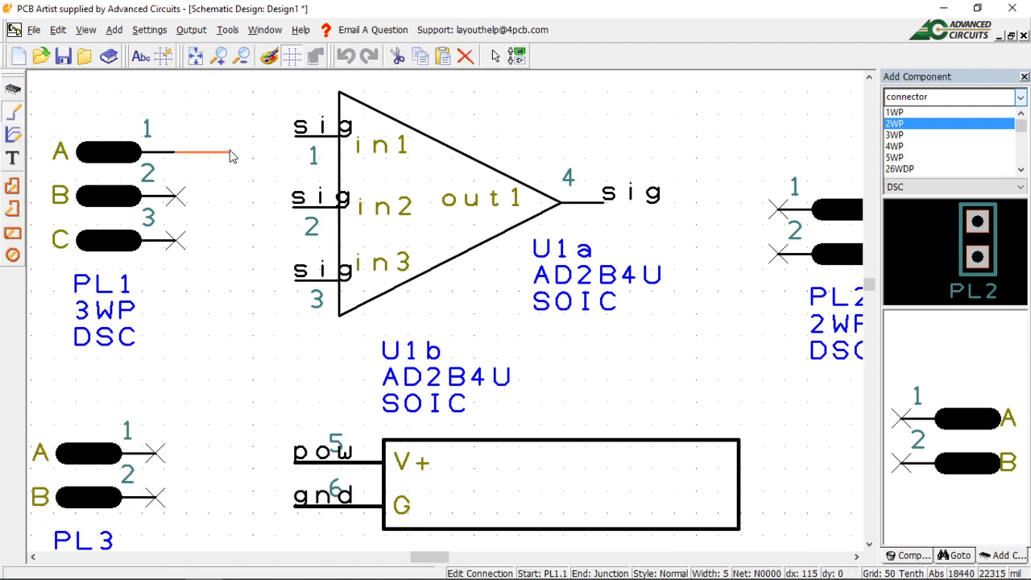
pyautogui.click(298, 140)
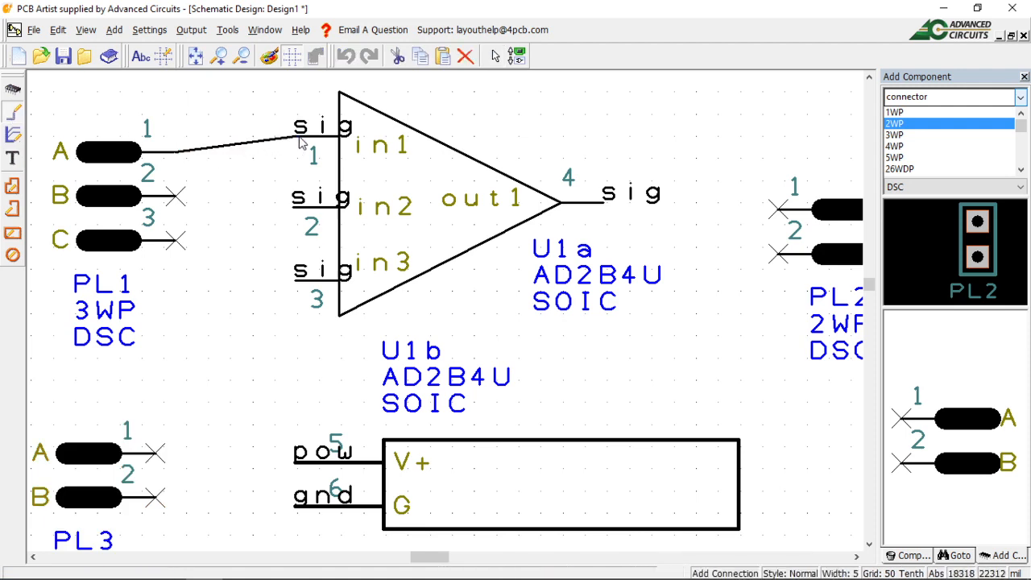
pyautogui.click(175, 198)
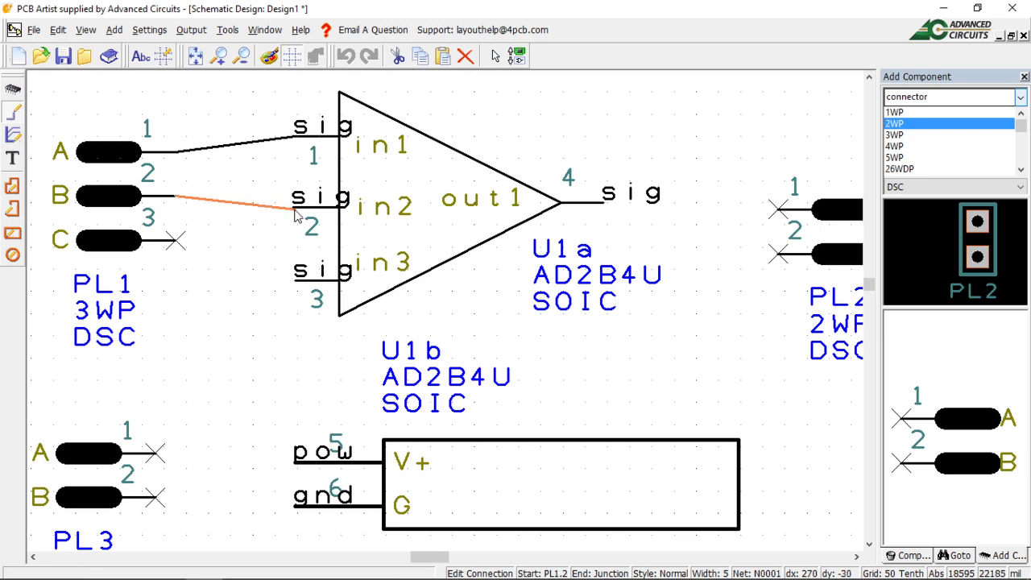
pyautogui.click(293, 209)
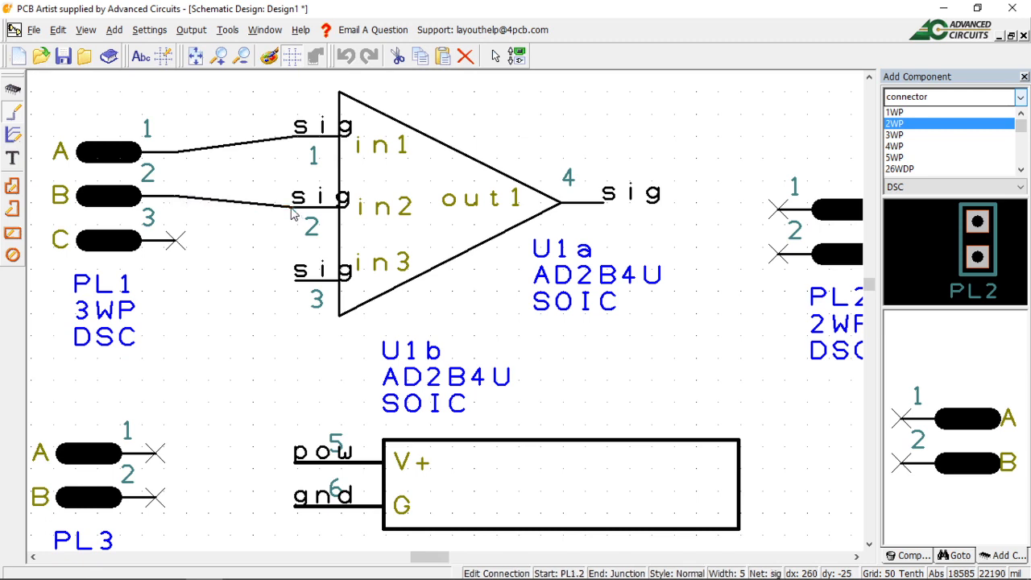
pyautogui.click(176, 240)
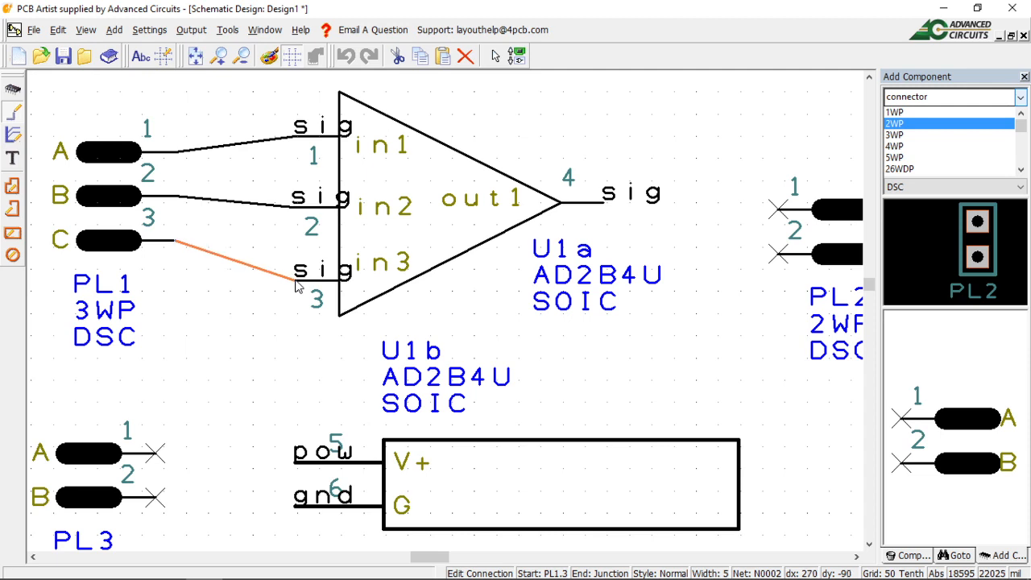
pyautogui.click(293, 279)
# - Connect gate a's output to pin 1 of connector PL2, and wire PL3's pins 1 and 2 to gate b's V+ and G terminals
pyautogui.click(608, 208)
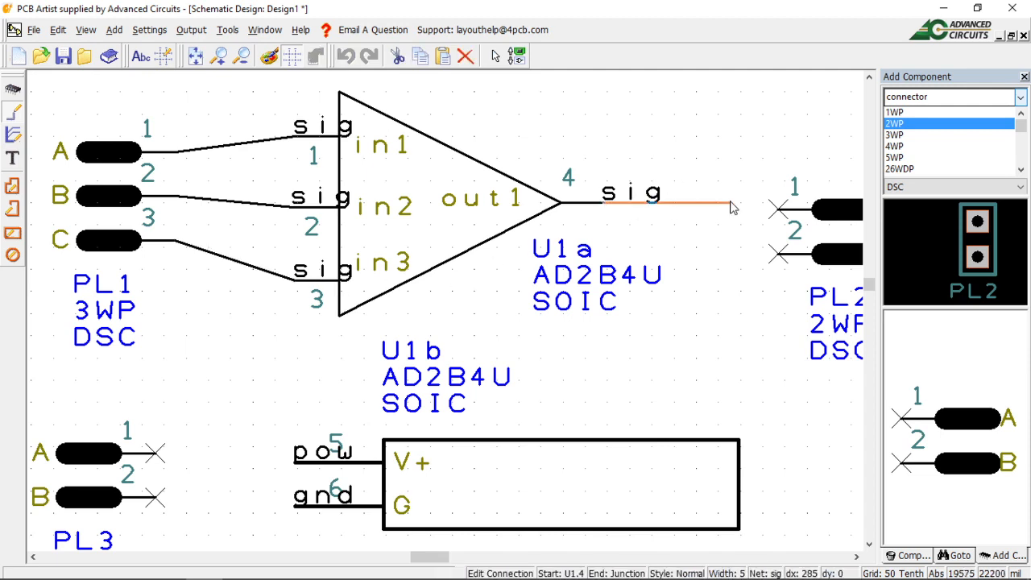
pyautogui.click(778, 216)
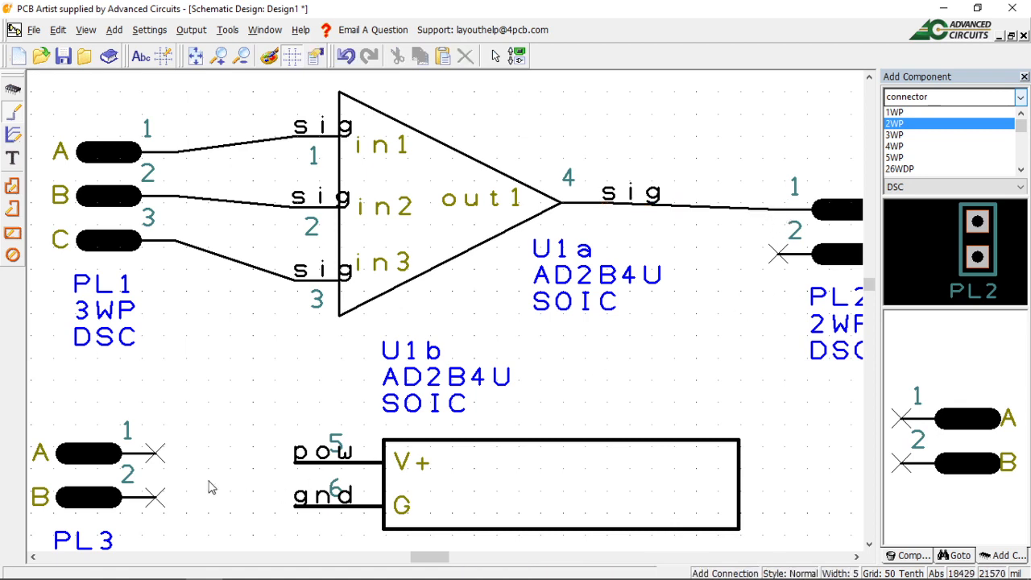
pyautogui.click(157, 500)
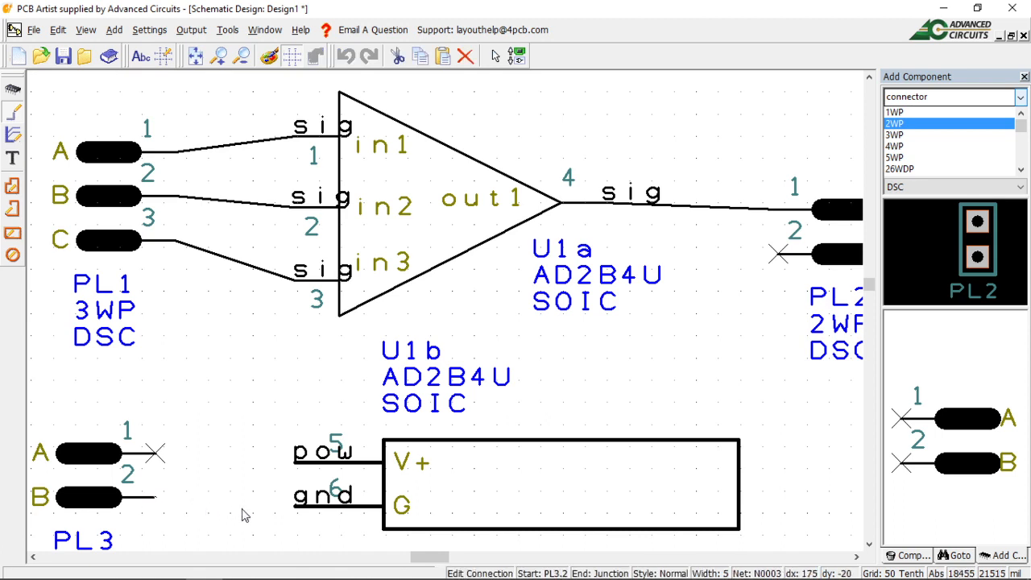
pyautogui.click(297, 507)
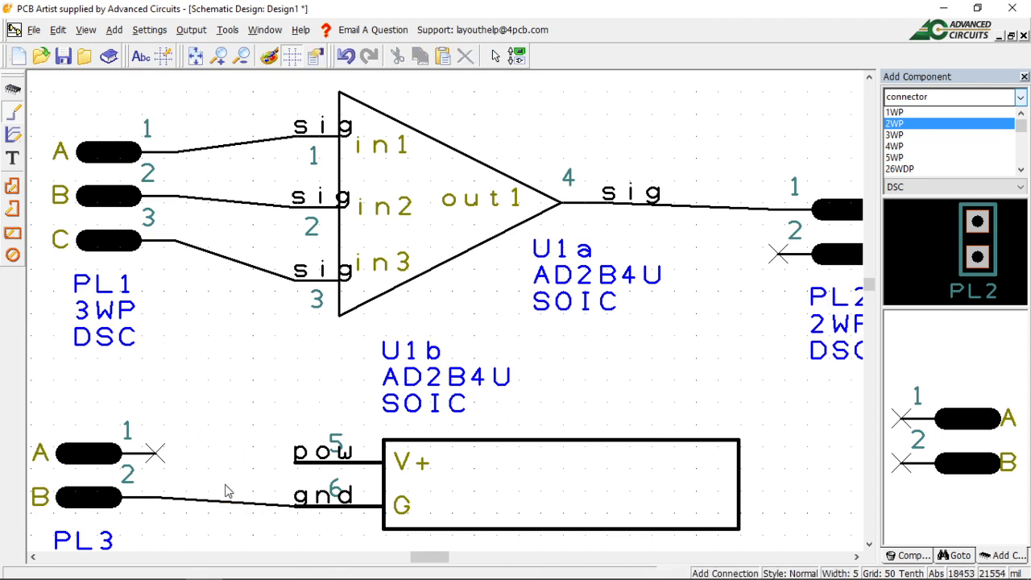
pyautogui.click(154, 455)
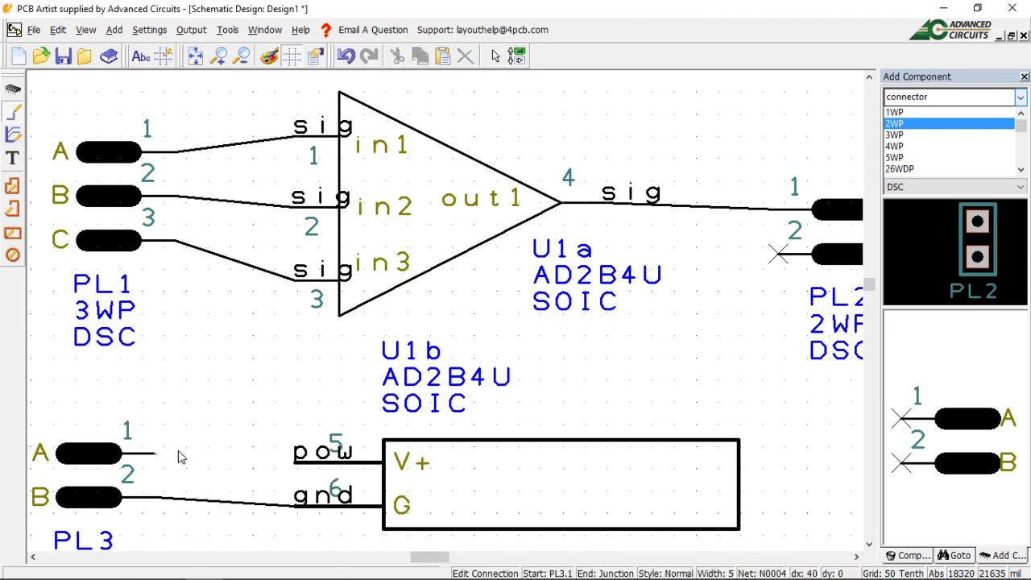
pyautogui.click(296, 464)
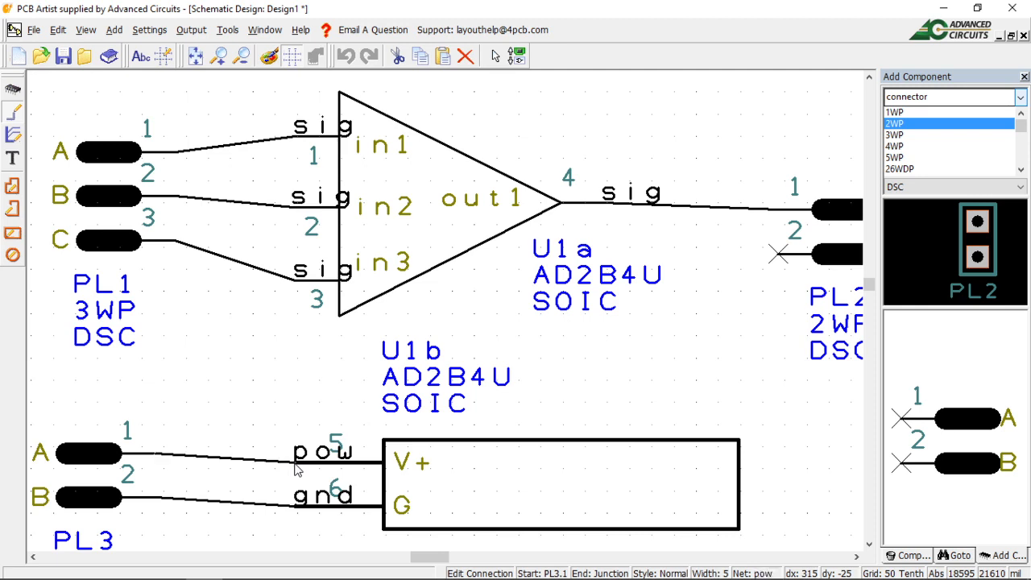
# - Connect pin 2 of connector PL2 to gate b's G terminal, joining the gnd net
pyautogui.click(778, 256)
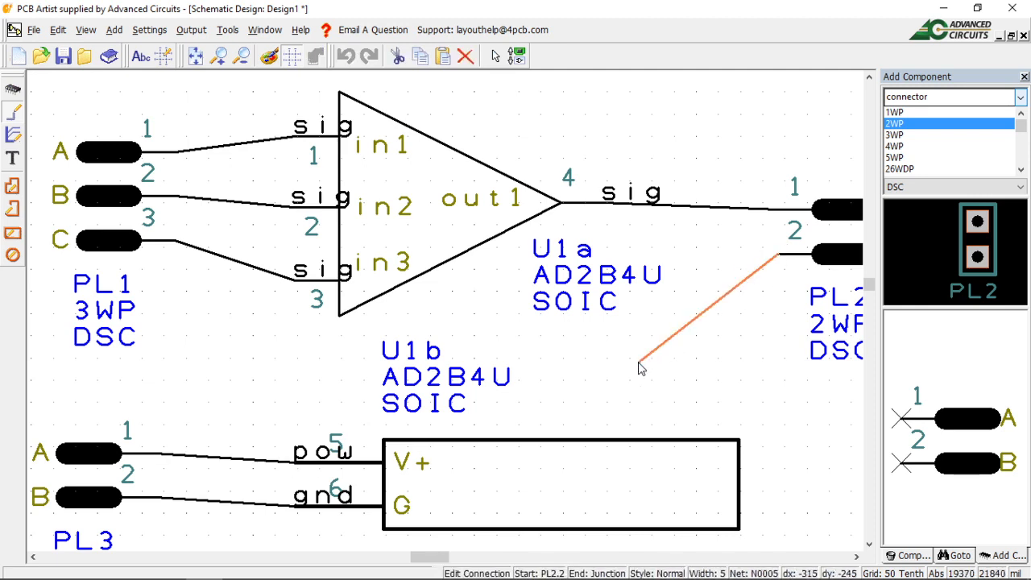
pyautogui.click(295, 506)
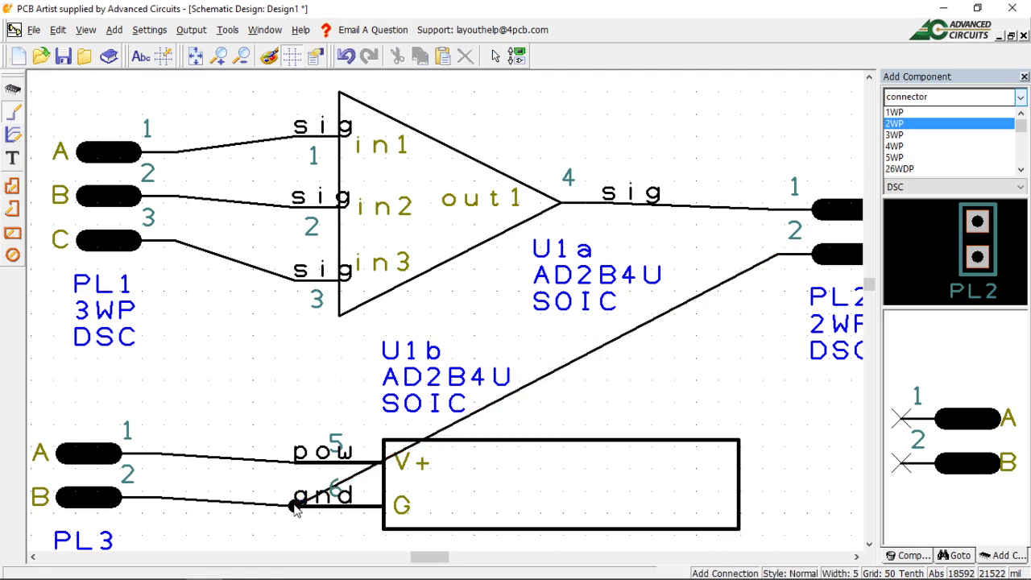
pyautogui.click(768, 361)
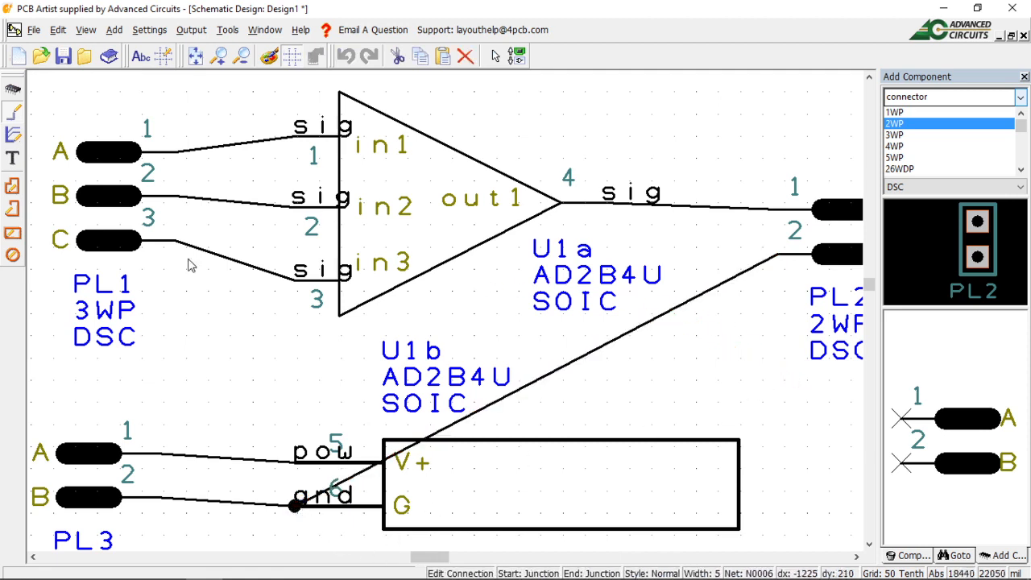
pyautogui.press('Escape')
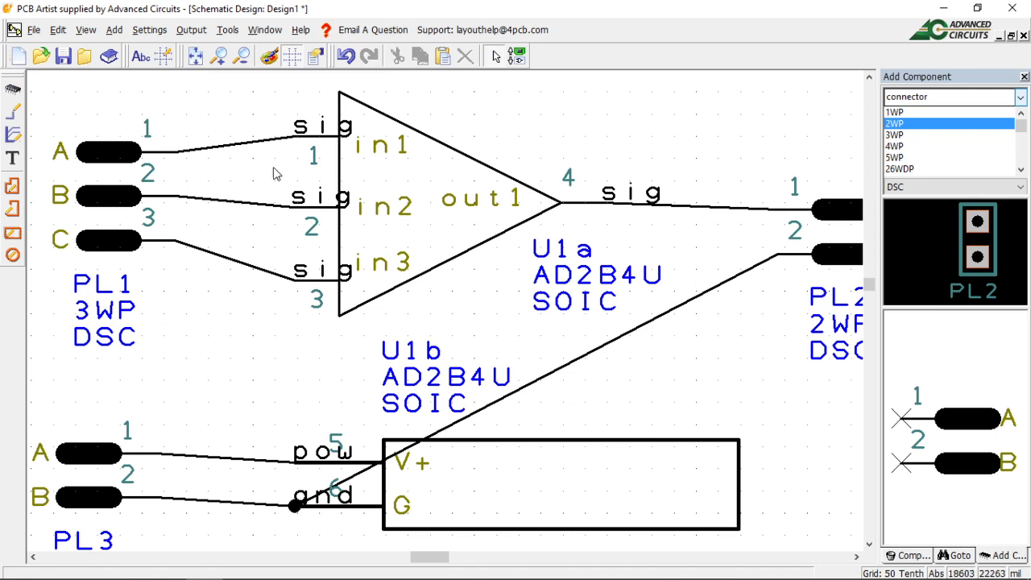
# - Change the net of the connection between PL1 pin 1 and gate a to in1, with net class Signal
pyautogui.rightClick(215, 152)
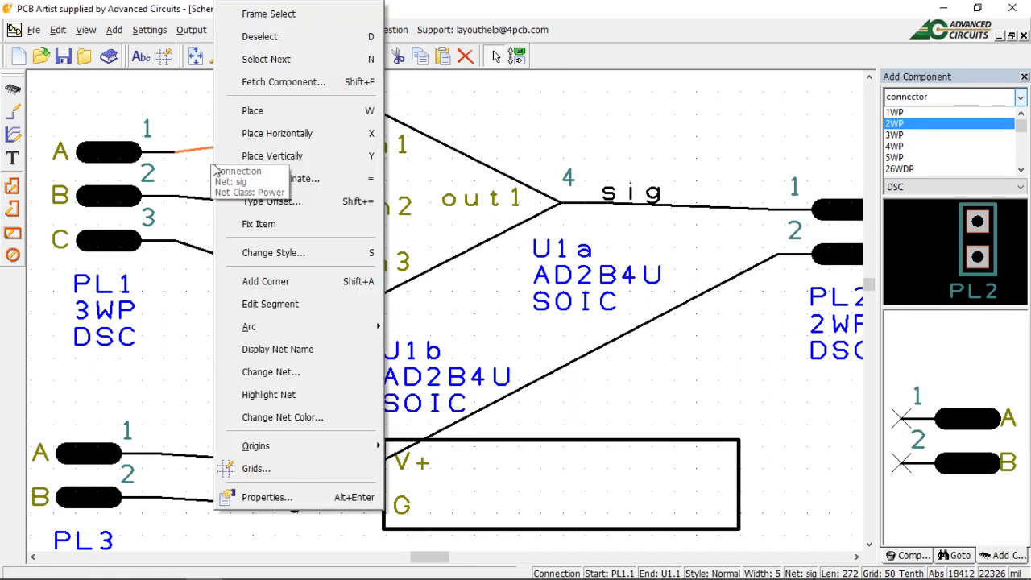
pyautogui.click(274, 372)
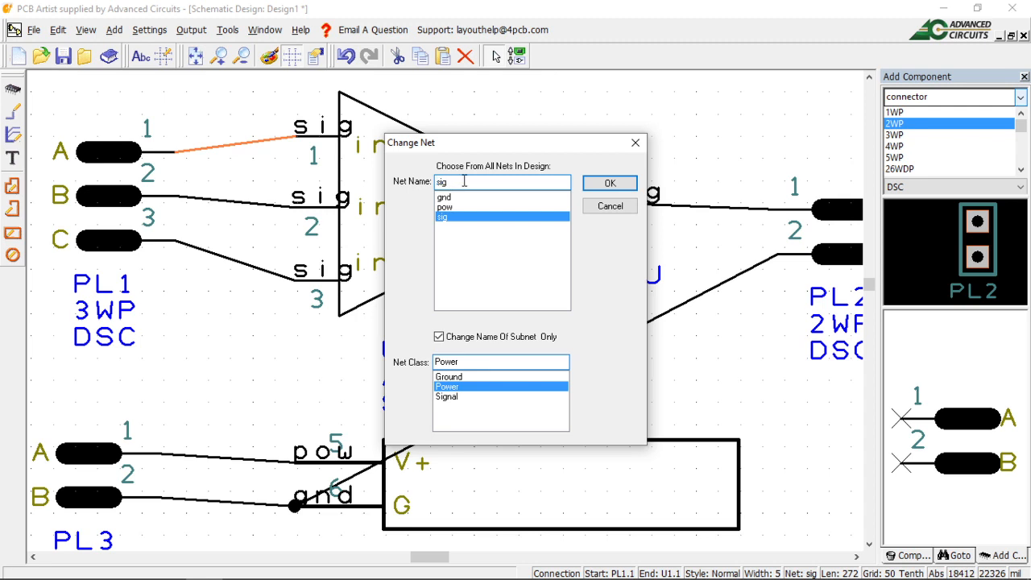
pyautogui.write('in')
pyautogui.press('BackSpace')
pyautogui.press('BackSpace')
pyautogui.press('BackSpace')
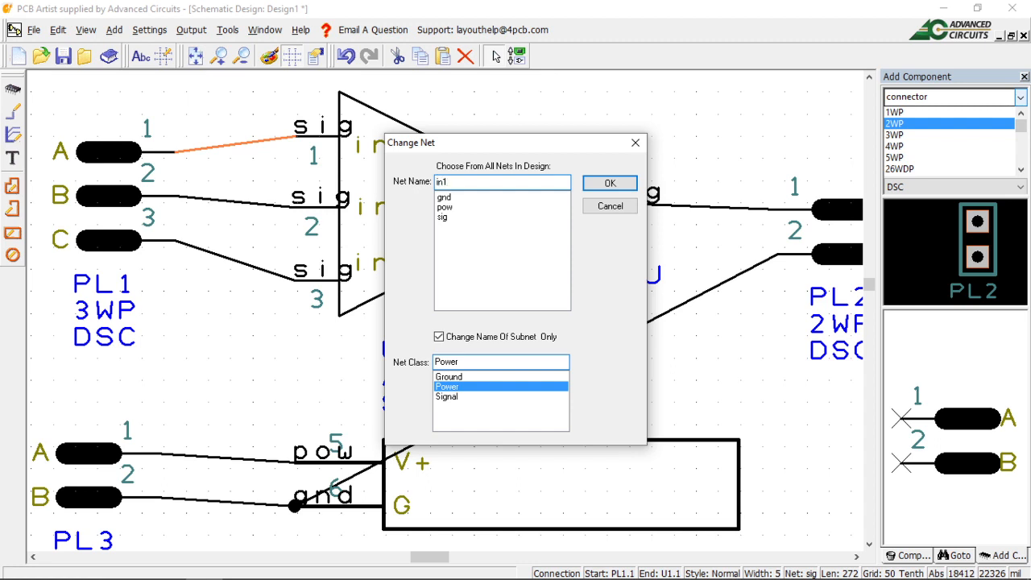
pyautogui.click(457, 398)
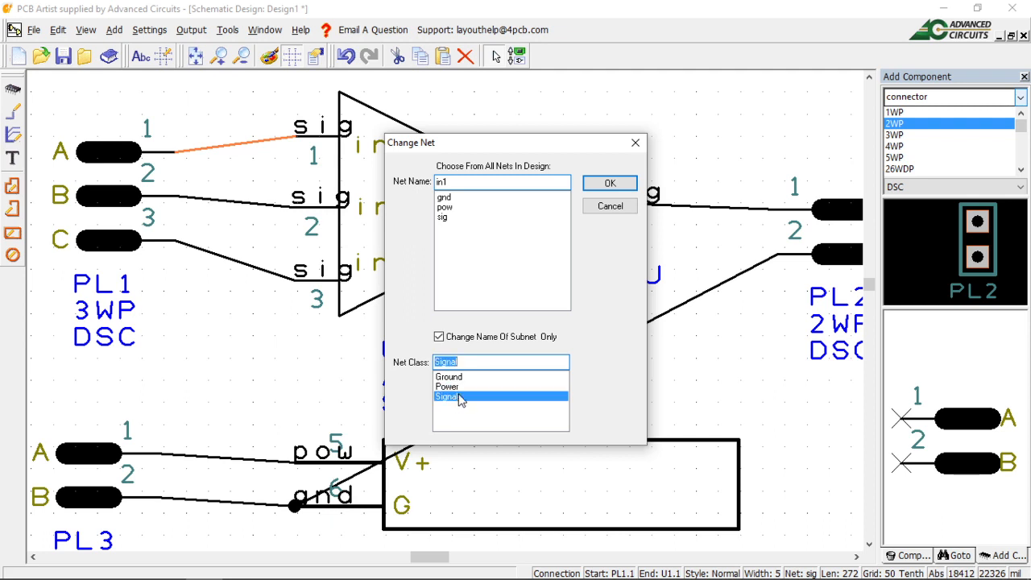
pyautogui.click(615, 184)
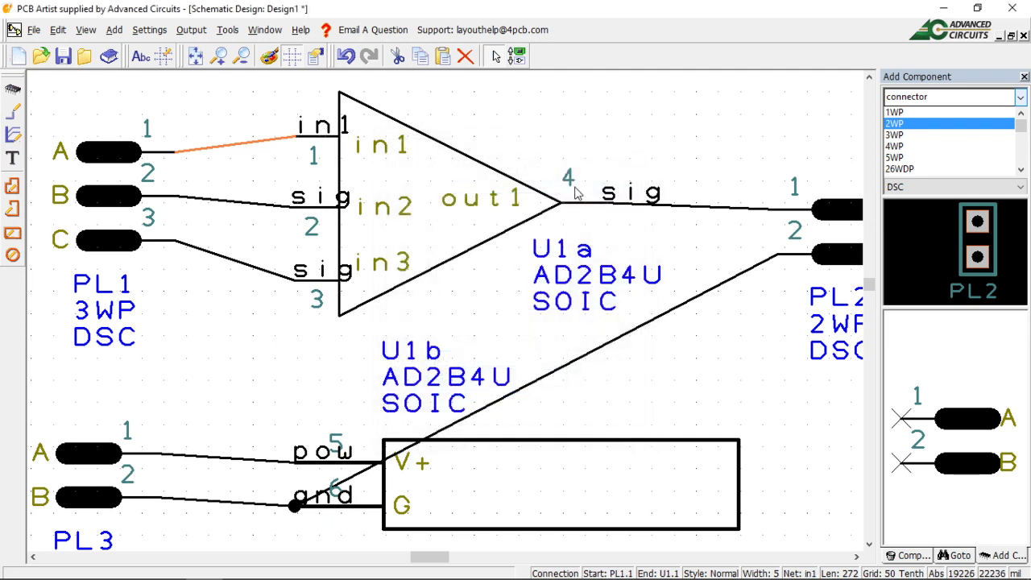
# - Change the net at gate a's in2 terminal to in2, with net class Signal
pyautogui.rightClick(280, 211)
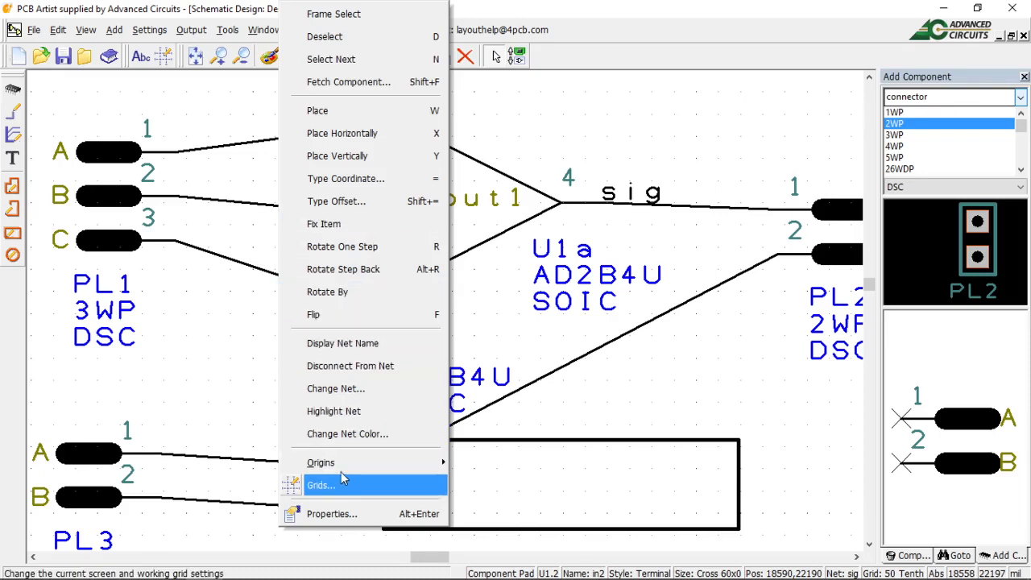
pyautogui.moveTo(354, 459)
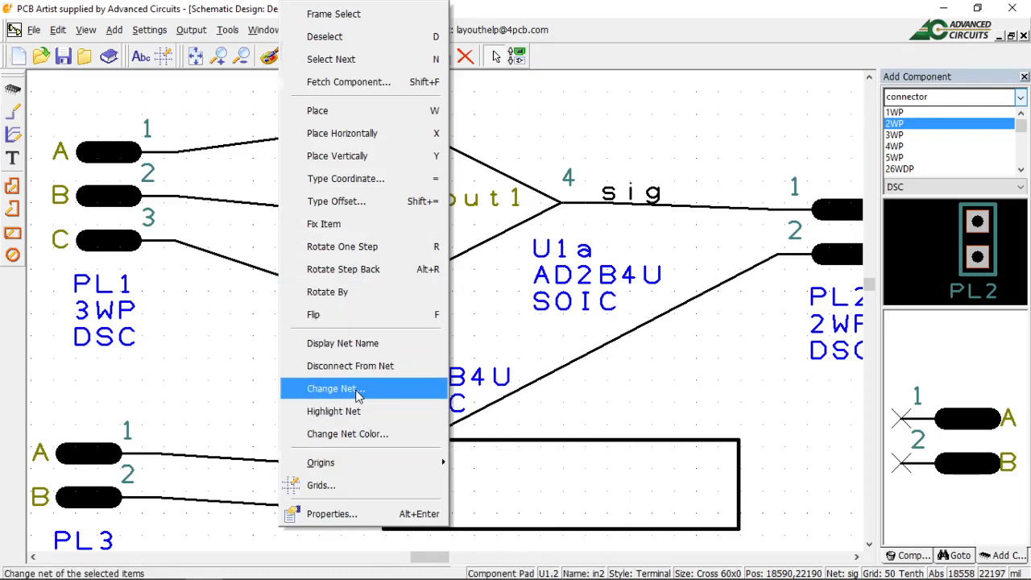
pyautogui.click(358, 388)
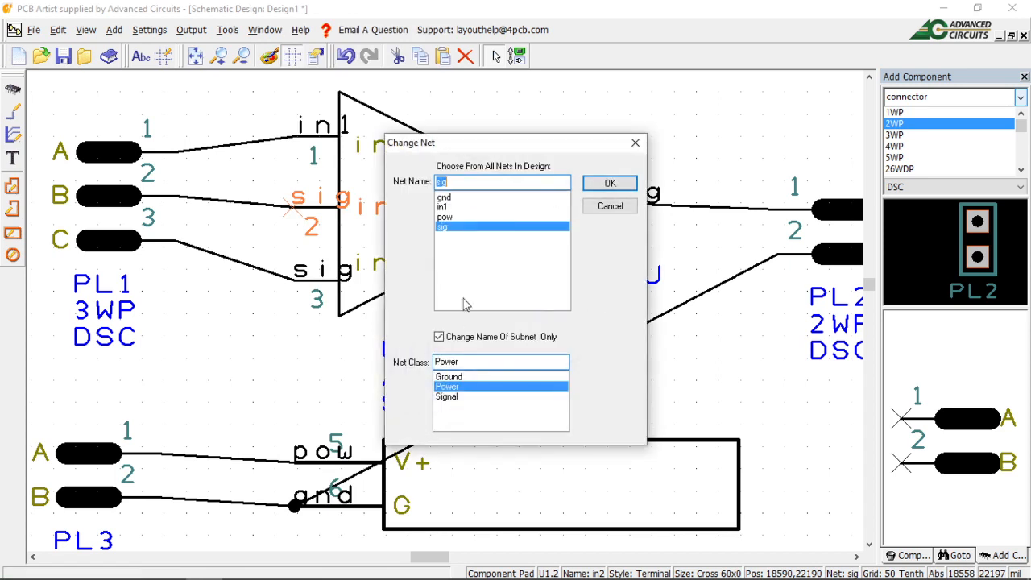
pyautogui.click(467, 207)
pyautogui.write('2')
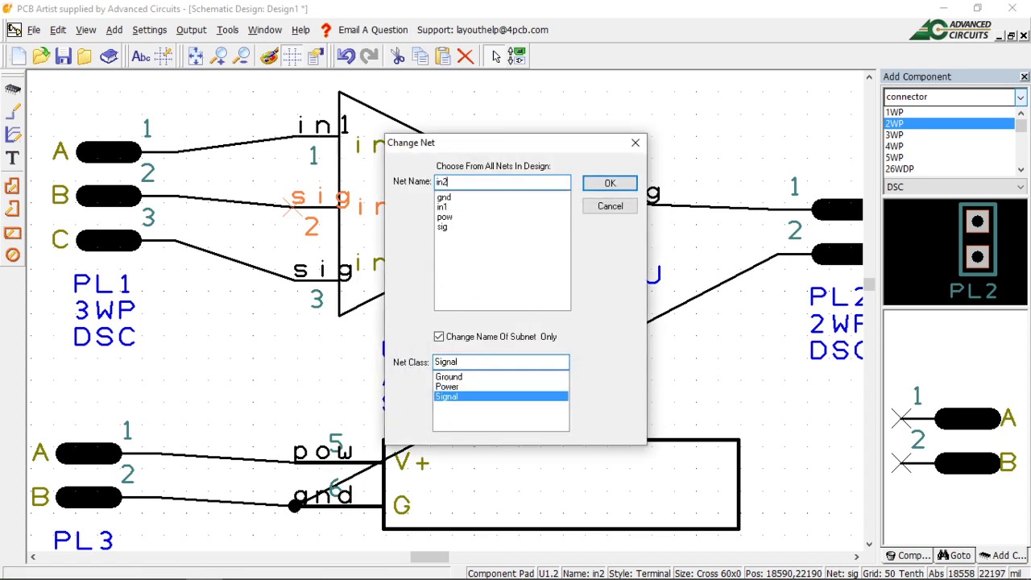
pyautogui.click(609, 185)
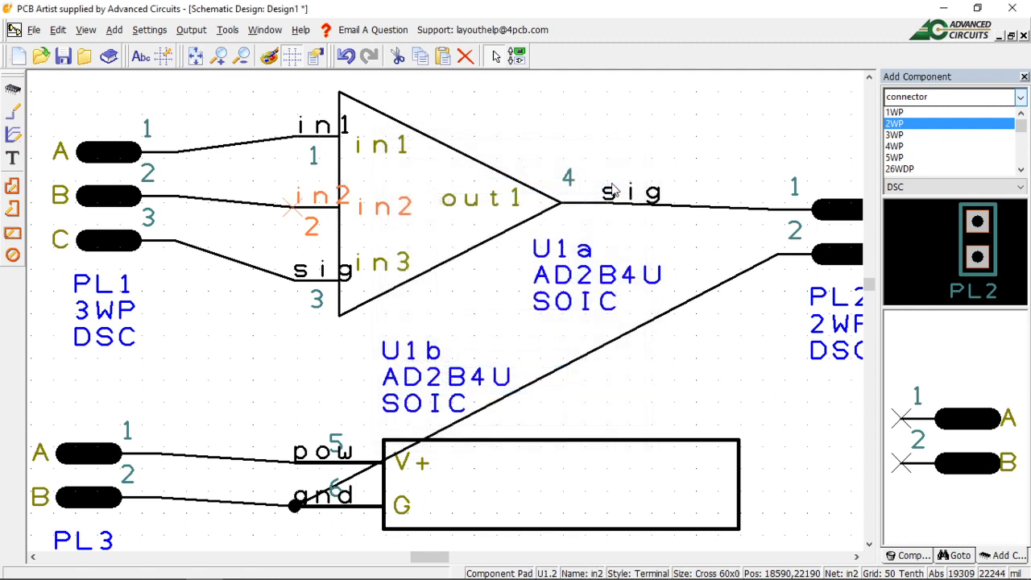
# - Change the net of the connection between PL1 pin 3 and gate a to in3, with net class Signal
pyautogui.rightClick(280, 282)
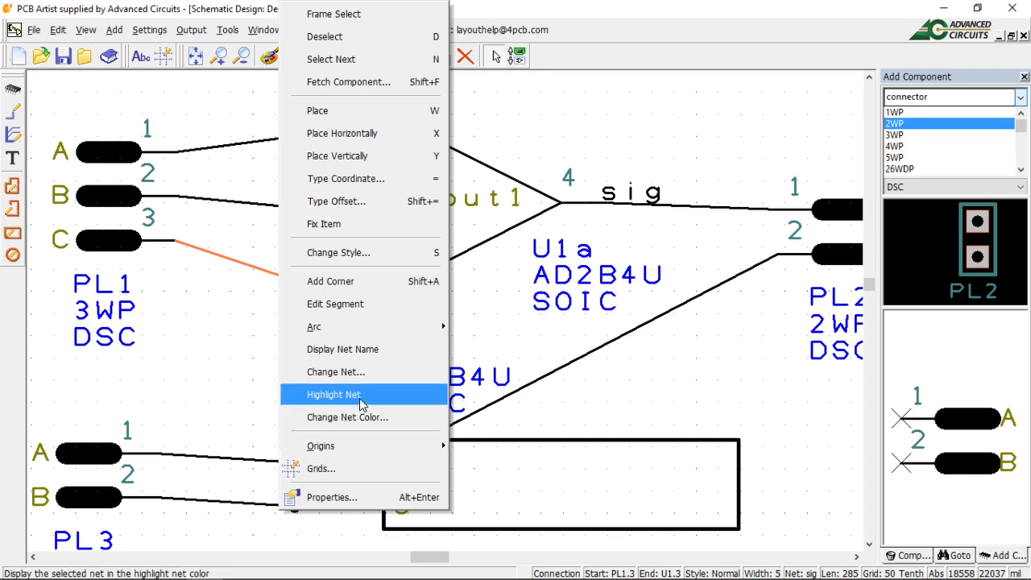
pyautogui.click(355, 373)
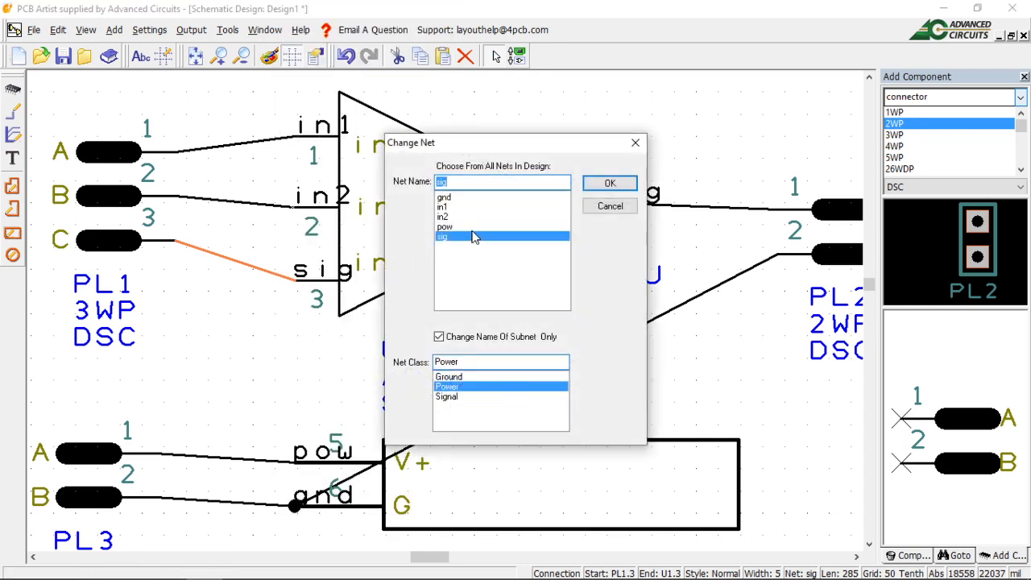
pyautogui.write('i')
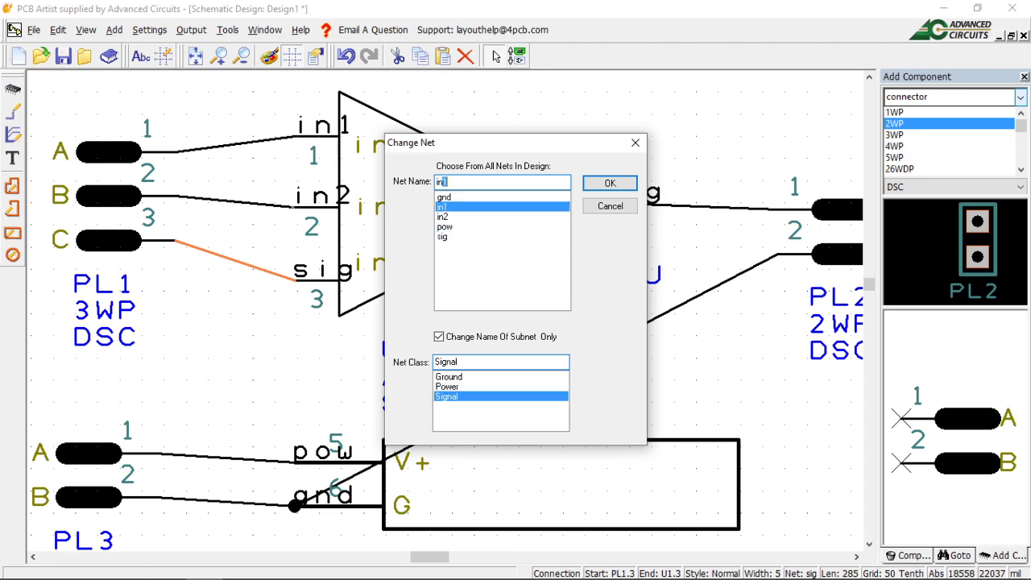
pyautogui.write('n3')
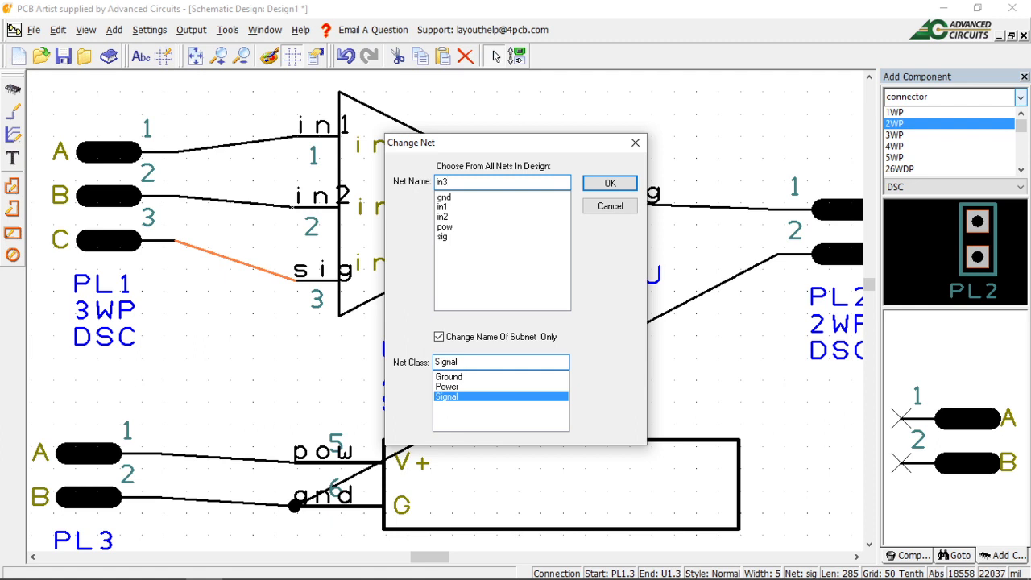
pyautogui.click(614, 183)
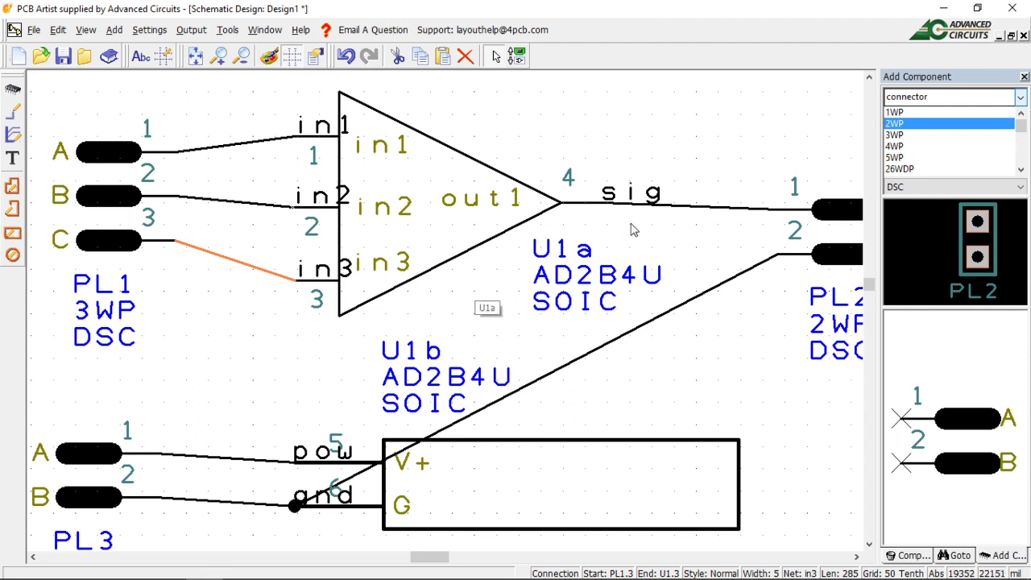
# - Change the net of the connection from gate a's output to PL2 pin 1 to out1, with net class Signal
pyautogui.rightClick(655, 208)
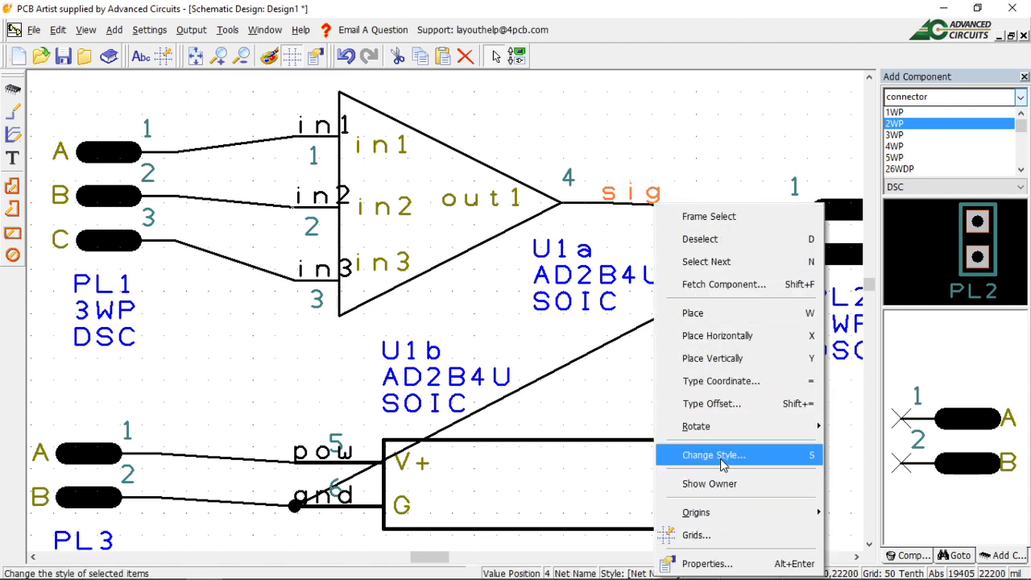
pyautogui.click(734, 127)
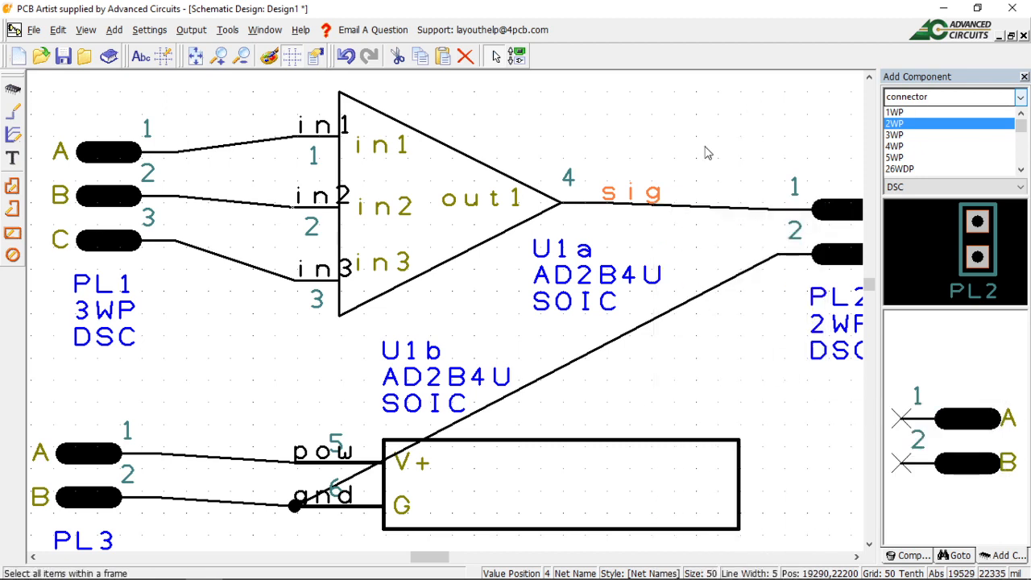
pyautogui.rightClick(677, 207)
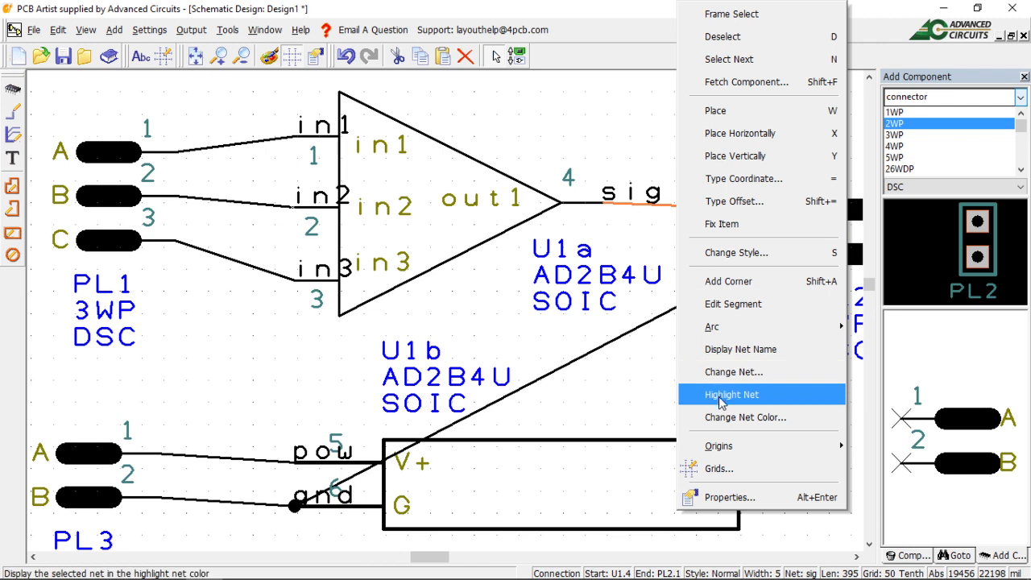
pyautogui.click(731, 373)
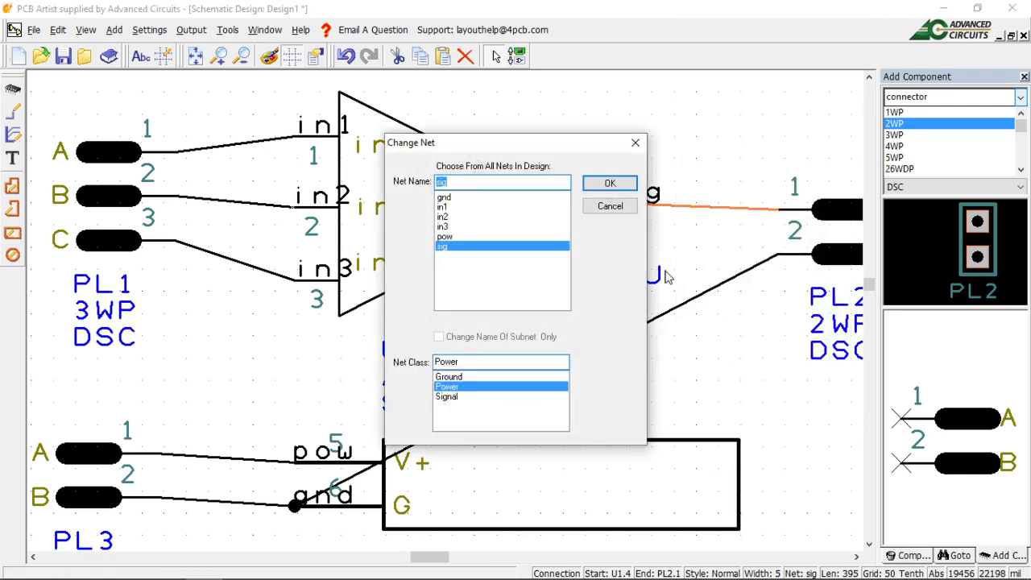
pyautogui.write('out1')
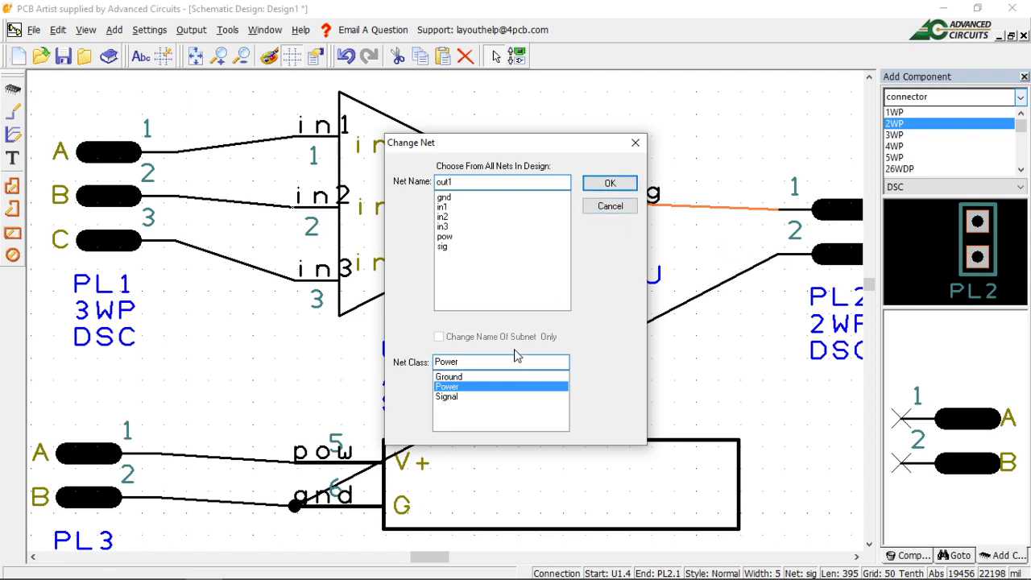
pyautogui.click(448, 397)
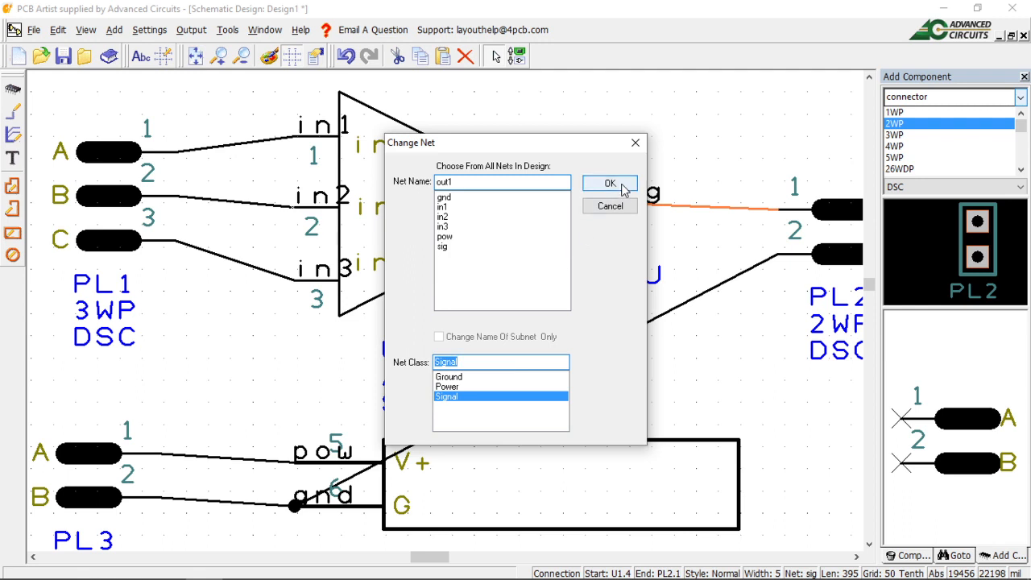
pyautogui.click(622, 185)
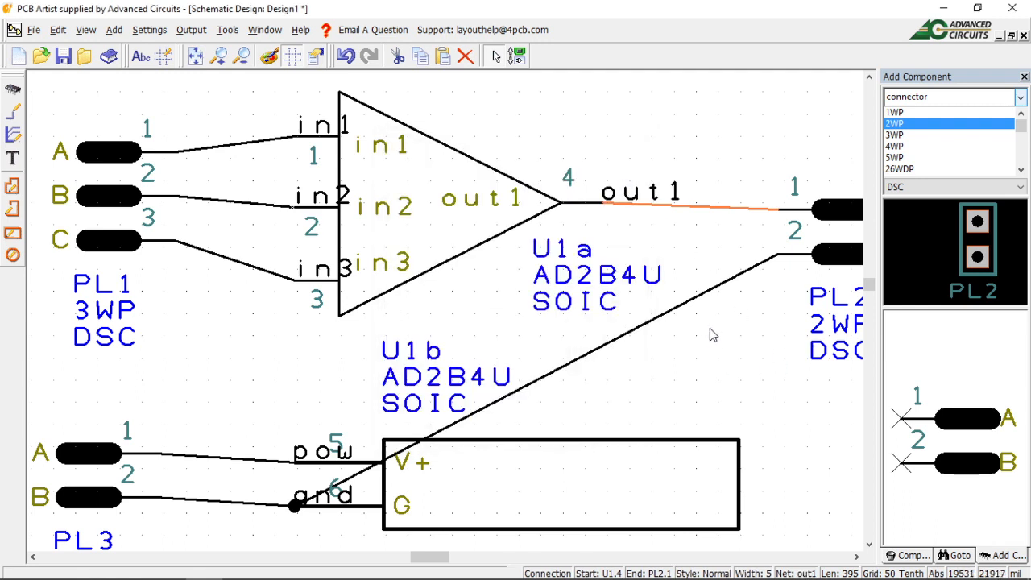
# - Check the net name and net class of the connection between PL2 pin 2 and gate b's G terminal
pyautogui.rightClick(688, 308)
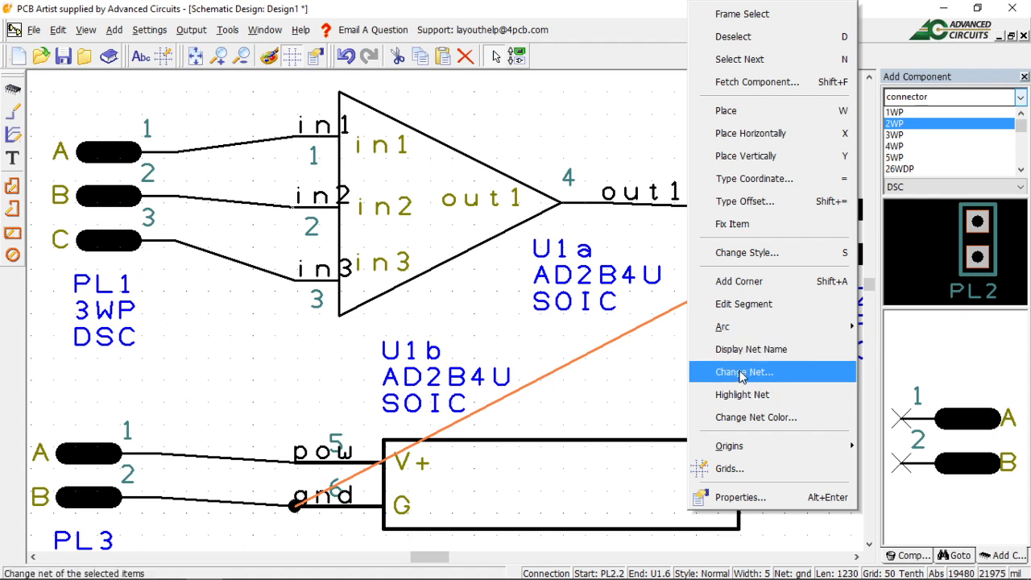
pyautogui.click(742, 376)
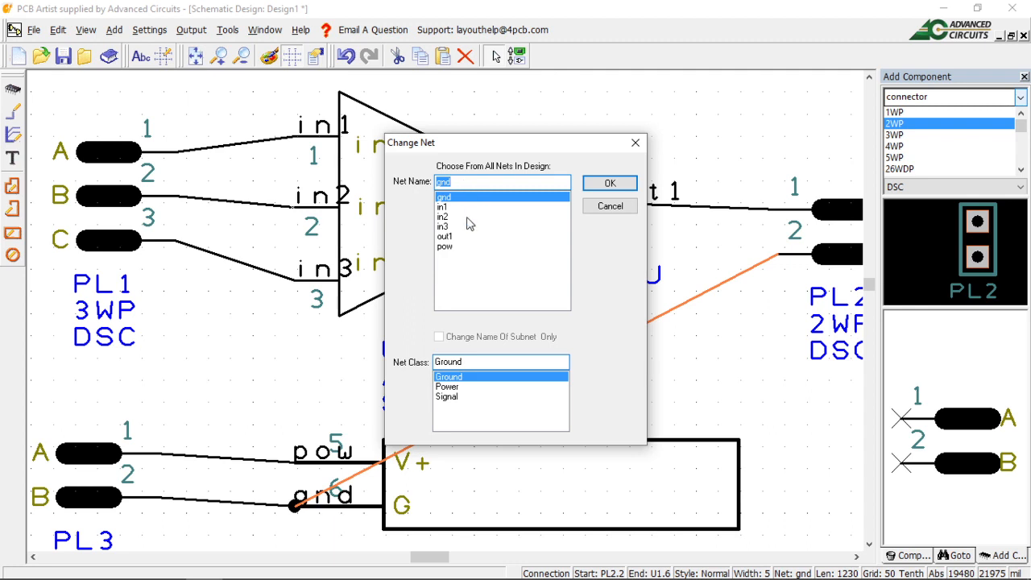
pyautogui.click(618, 185)
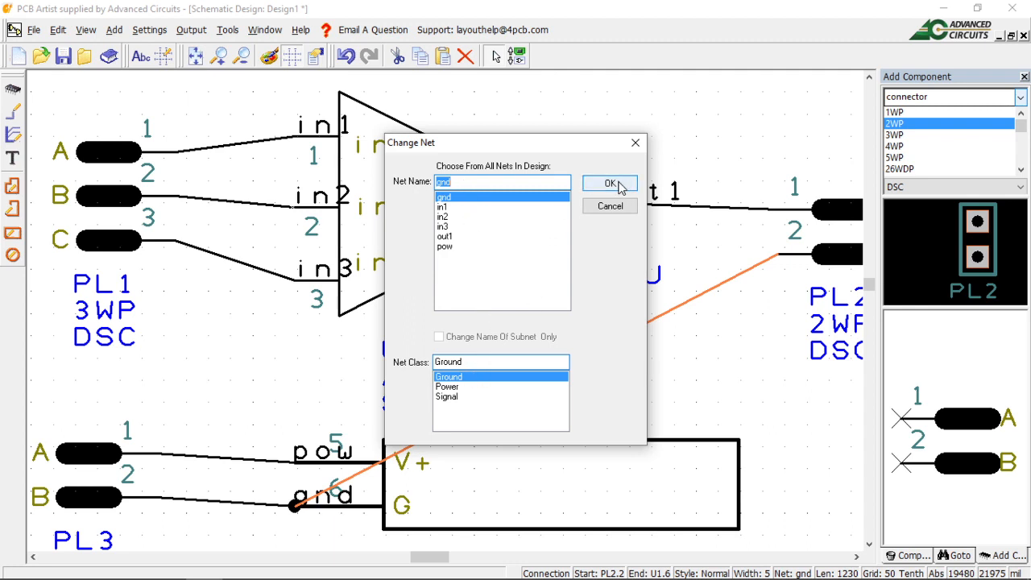
# - Check the net name and net class of the connection between PL3 pin 1 and gate b's V+ terminal
pyautogui.click(618, 185)
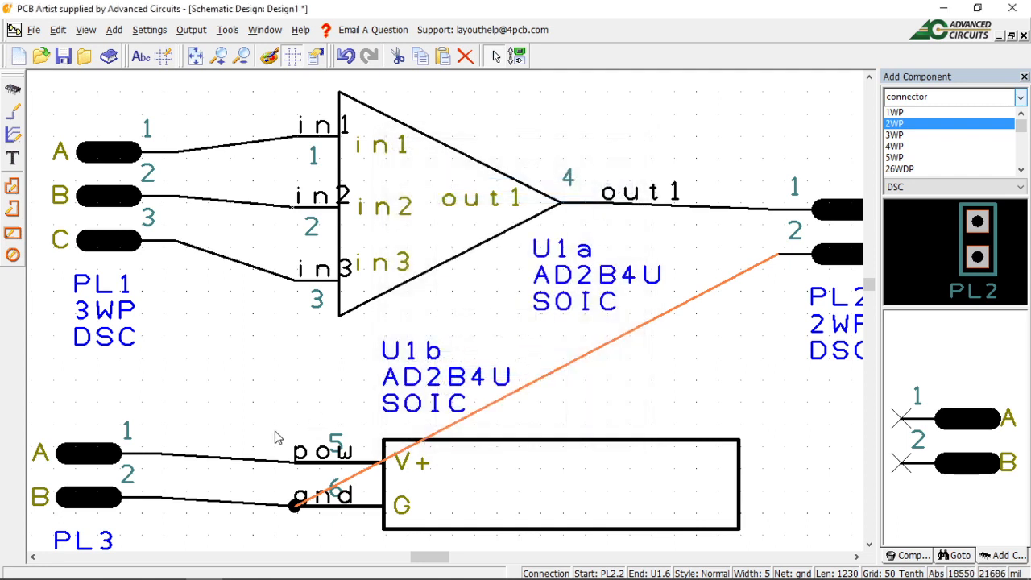
pyautogui.rightClick(265, 465)
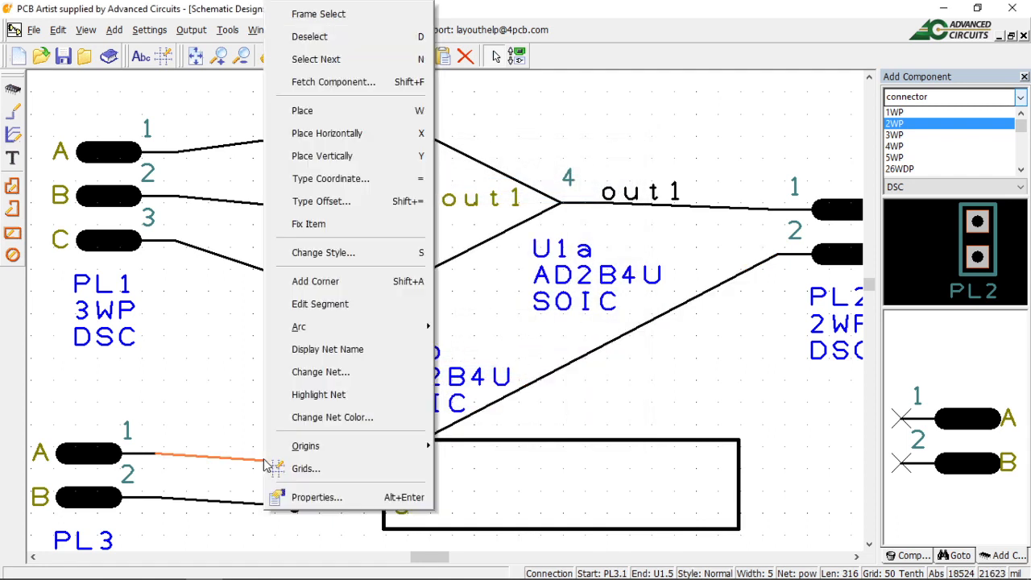
pyautogui.click(318, 374)
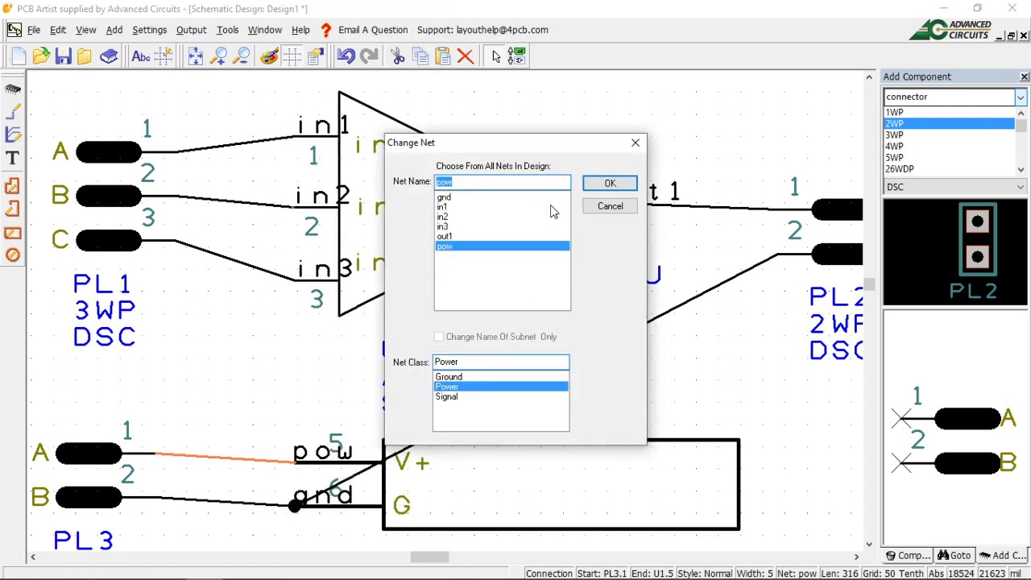
pyautogui.click(618, 184)
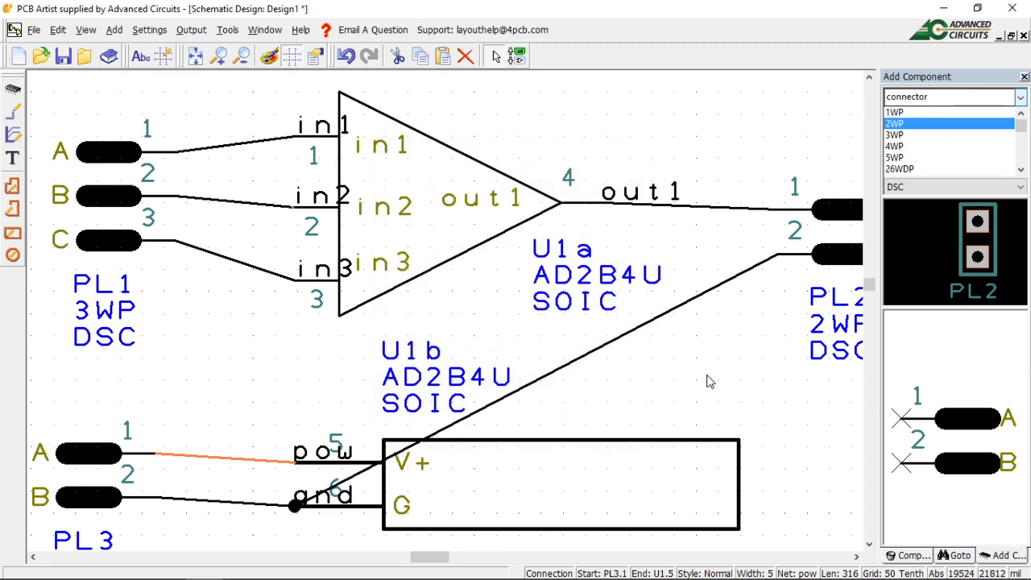
# - Save the schematic design in the Library folder under the file name NewComponent
pyautogui.hotkey('ctrl', 's')
pyautogui.click(35, 31)
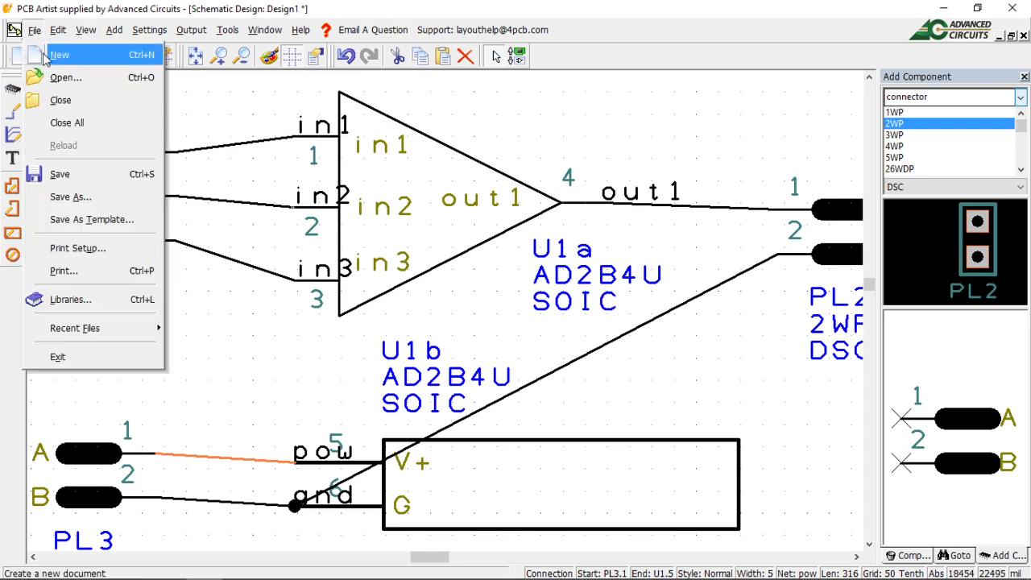
pyautogui.click(64, 200)
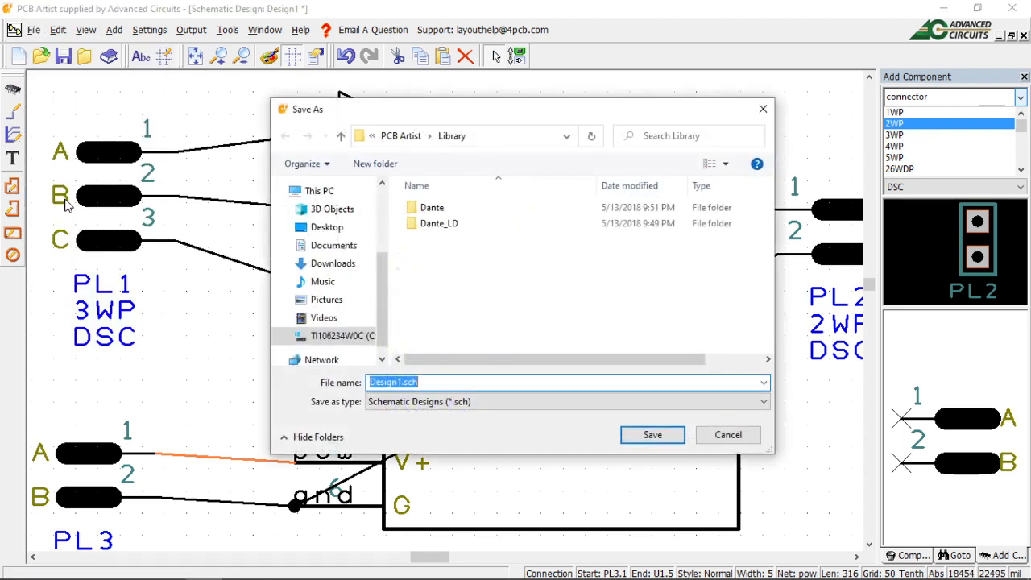
pyautogui.write('N')
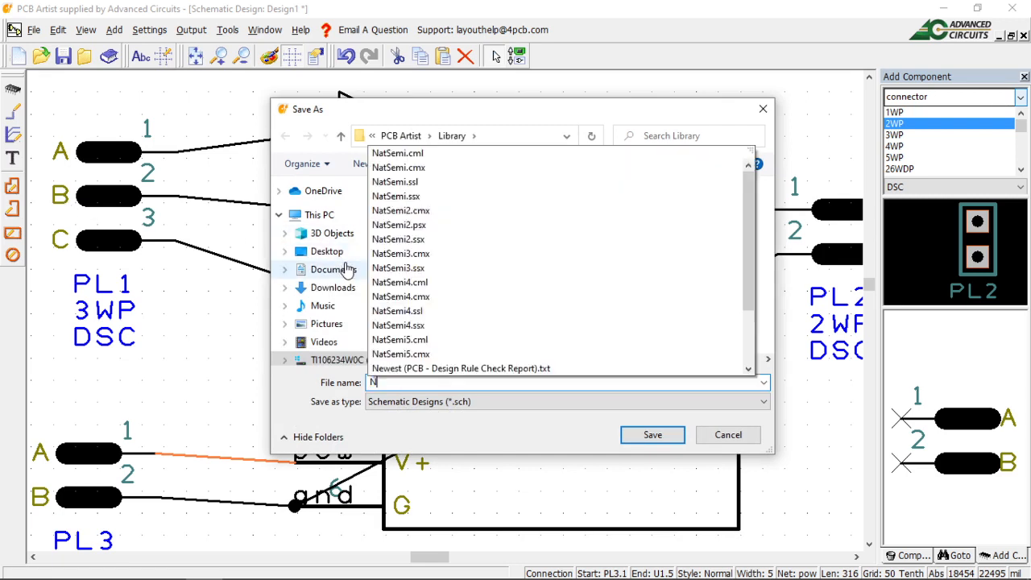
pyautogui.write('ewCo')
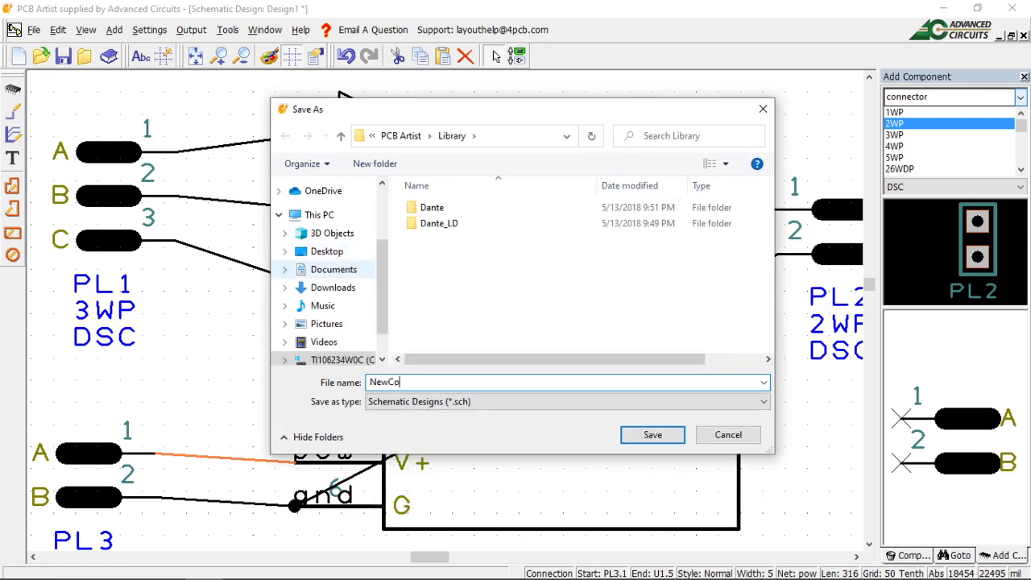
pyautogui.write('mponen')
pyautogui.press('BackSpace')
pyautogui.write('en')
pyautogui.click(660, 436)
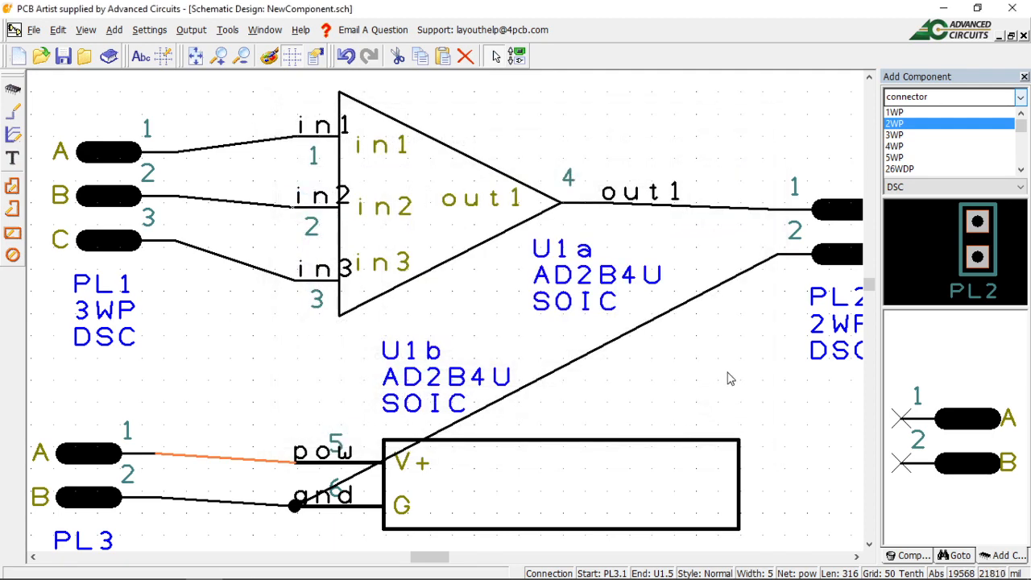
# - Start translating the schematic to a PCB in mil with the pre-defined 2.000 x 2.000 inch board and the Basic 2 Layer Standard requirement
pyautogui.scroll(-3, 447, 315)
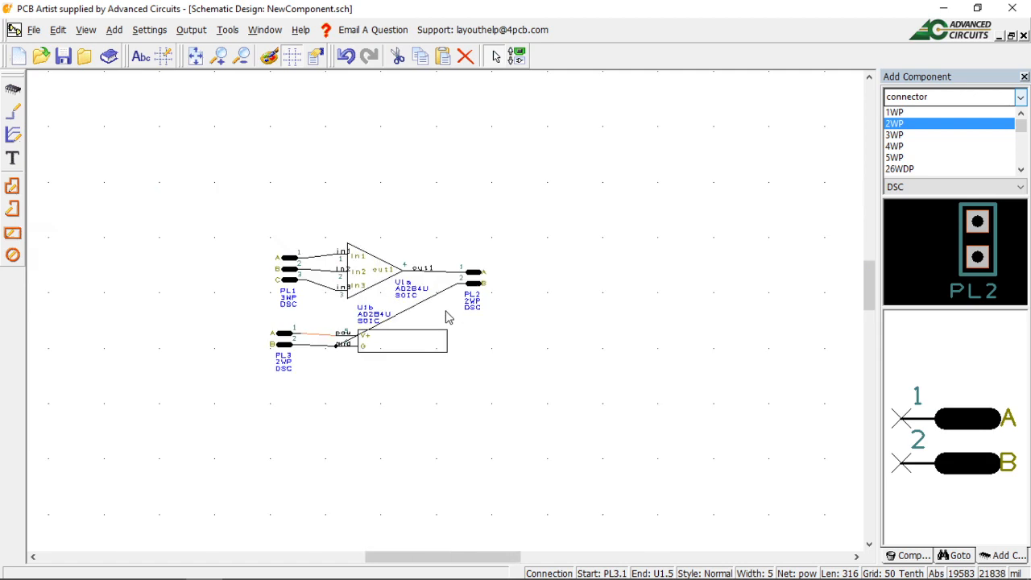
pyautogui.scroll(2, 448, 315)
pyautogui.scroll(2, 449, 315)
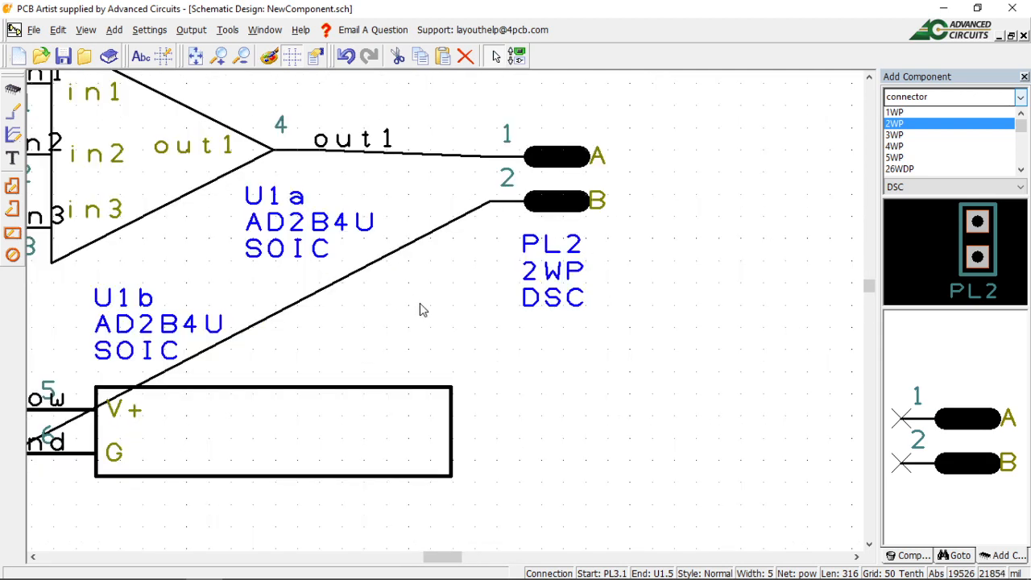
pyautogui.moveTo(468, 305); pyautogui.dragTo(483, 316)
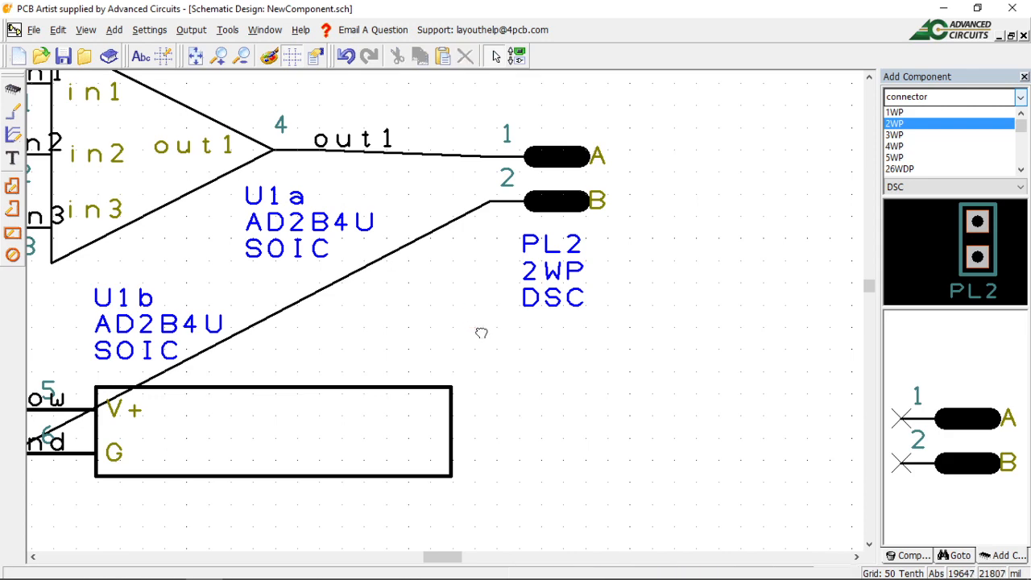
pyautogui.moveTo(481, 333); pyautogui.dragTo(729, 371, button='middle')
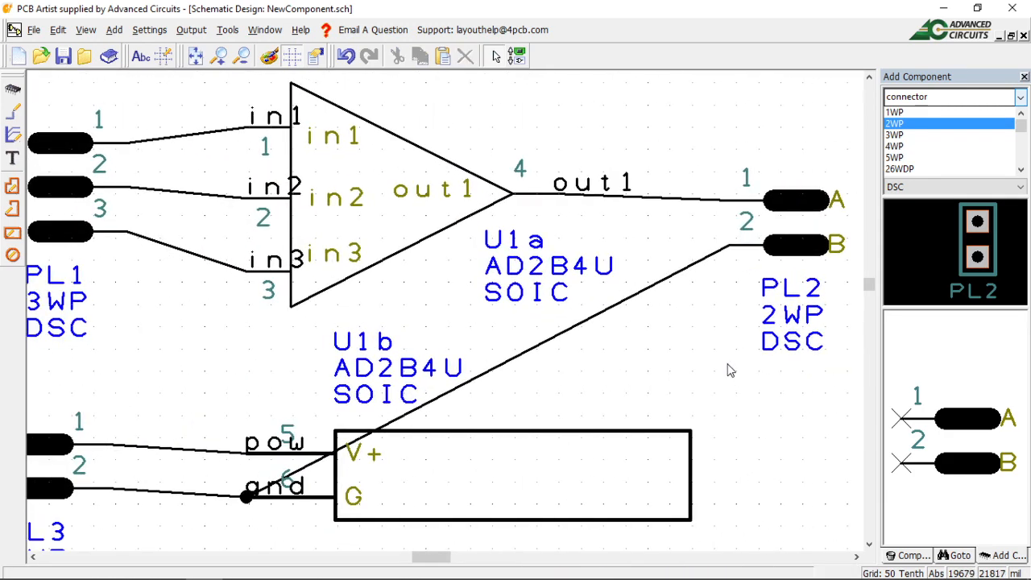
pyautogui.click(197, 56)
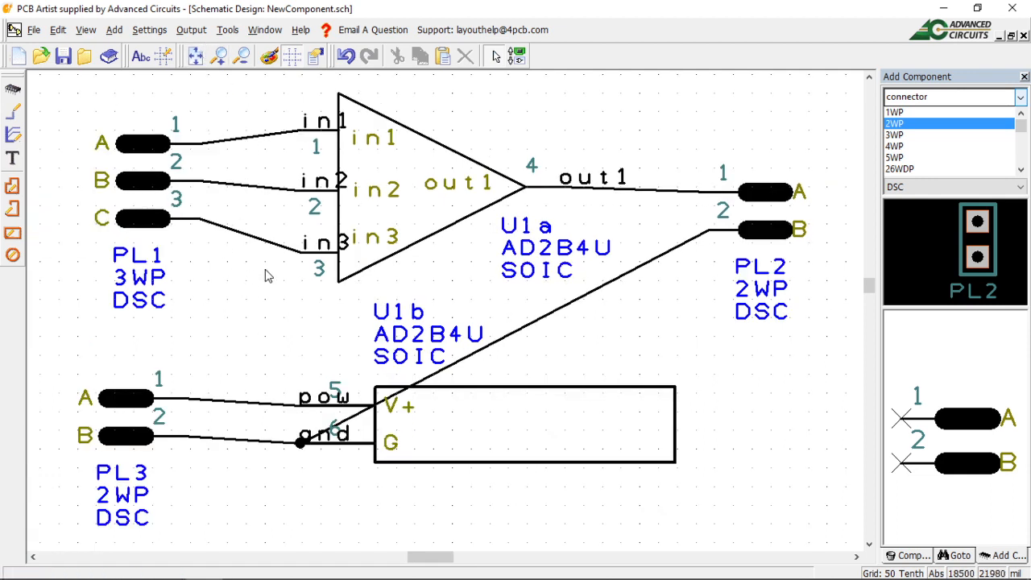
pyautogui.click(229, 31)
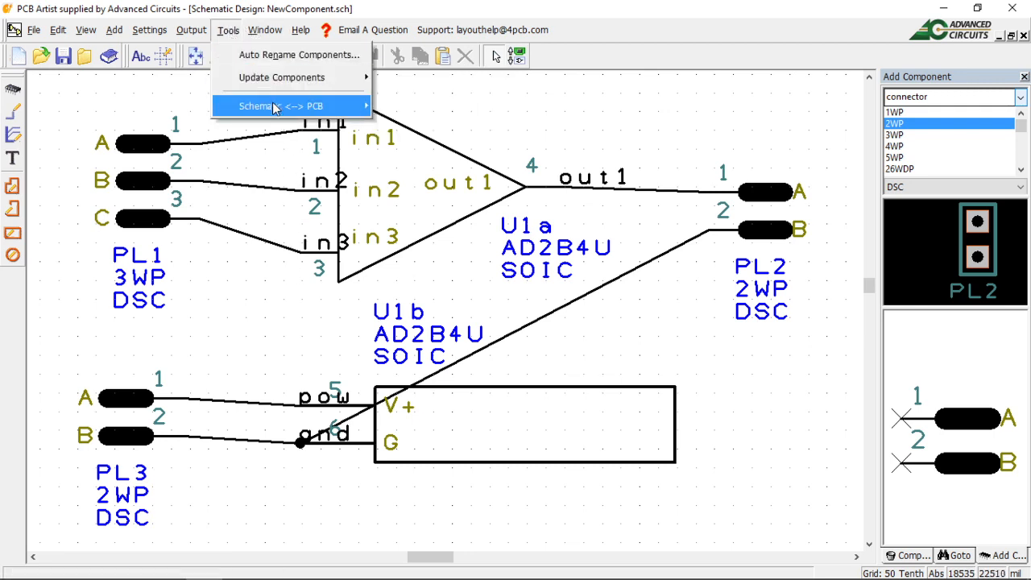
pyautogui.moveTo(275, 108)
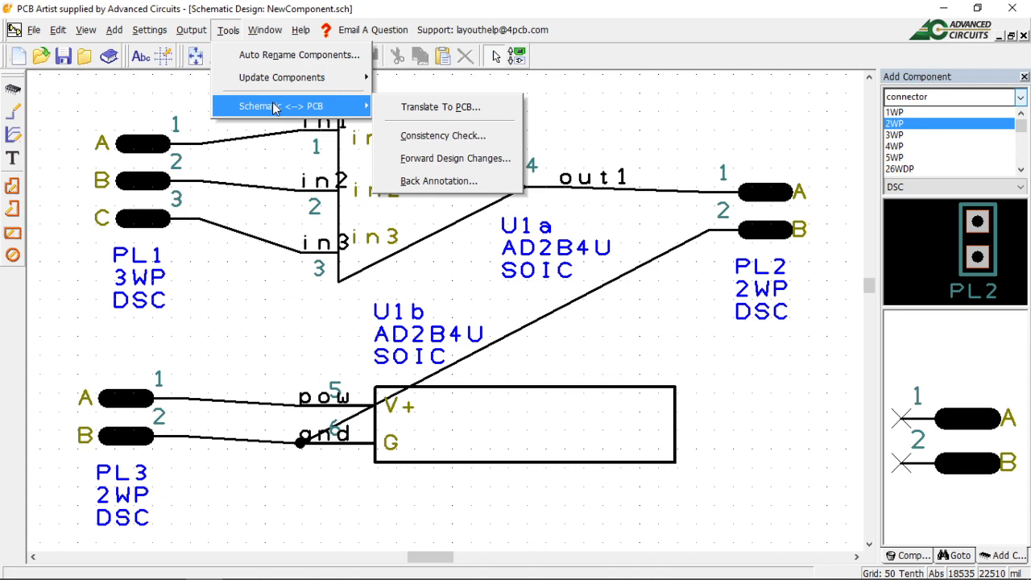
pyautogui.click(448, 109)
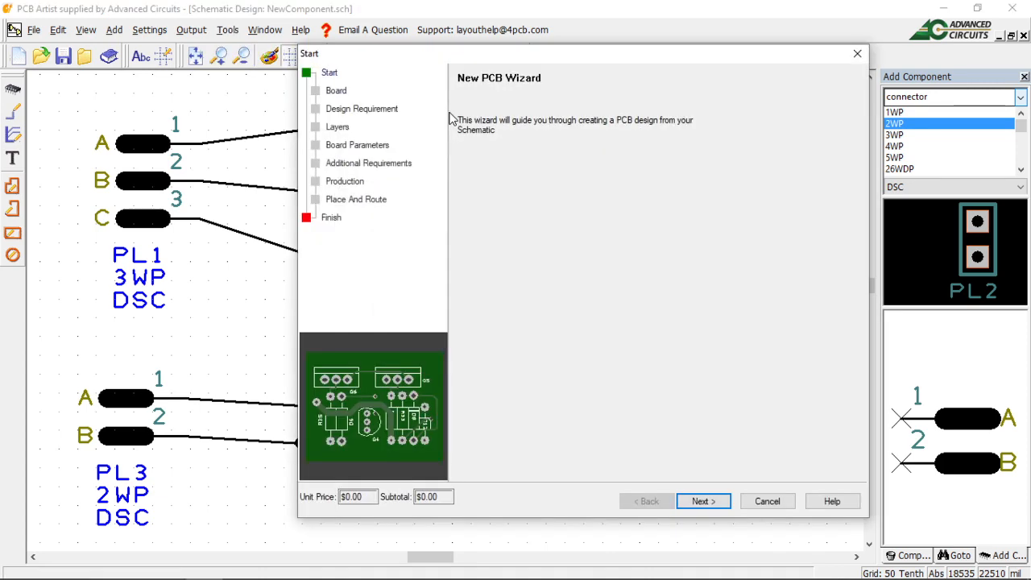
pyautogui.click(713, 501)
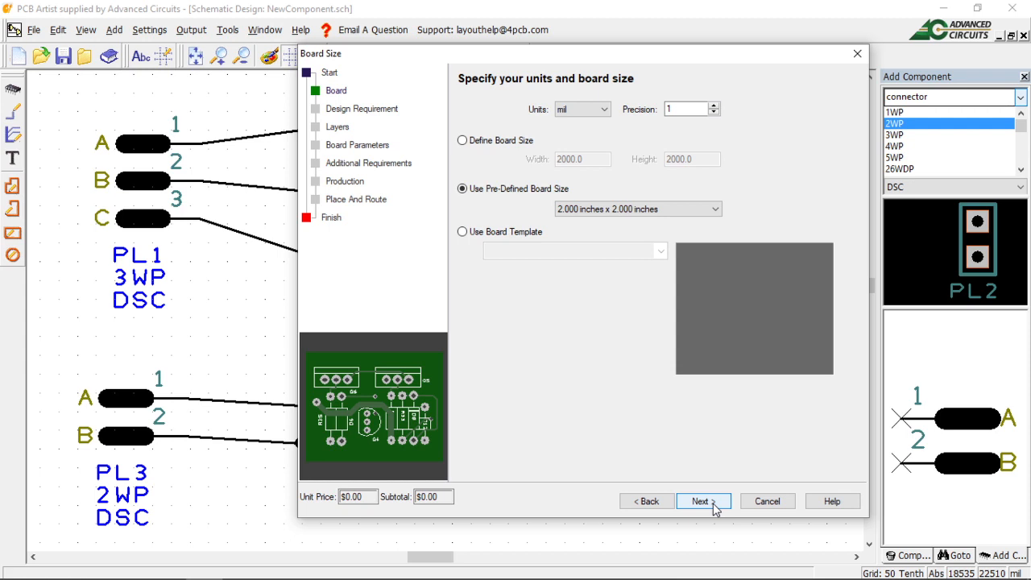
pyautogui.click(713, 506)
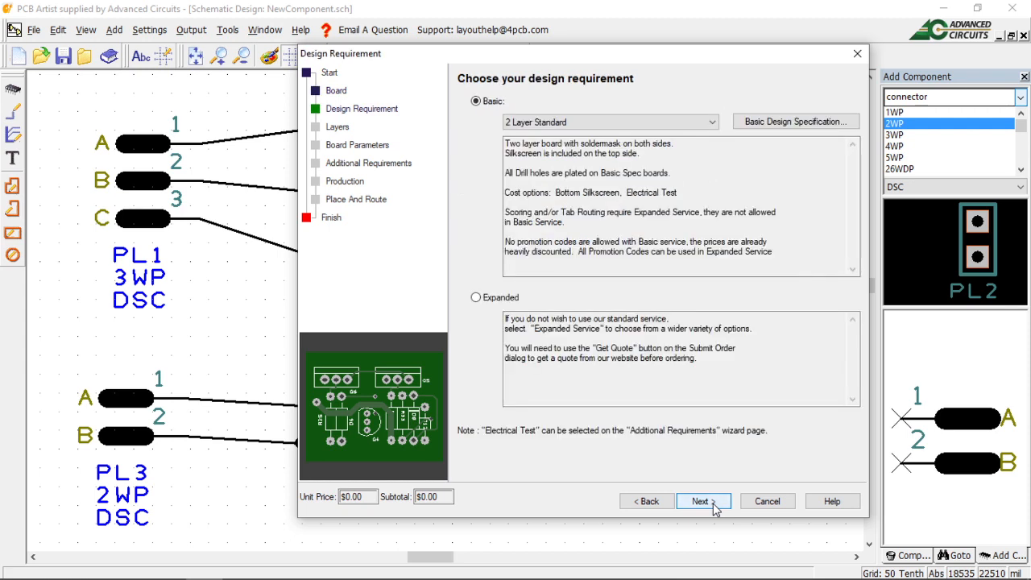
pyautogui.click(701, 501)
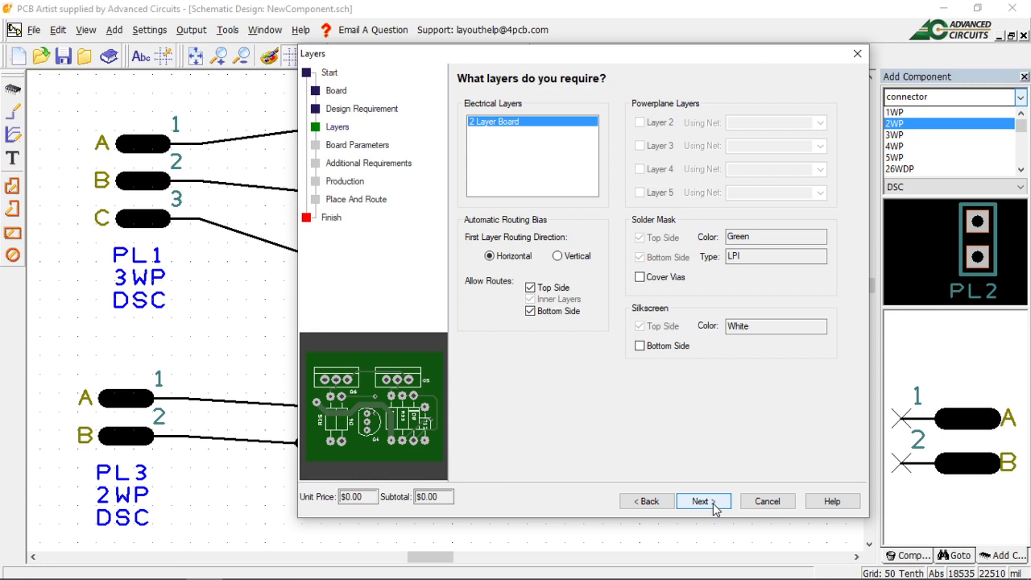
# - Keep the default layers, board parameters and production settings, arrange the components outside the board, and create the PCB
pyautogui.click(703, 501)
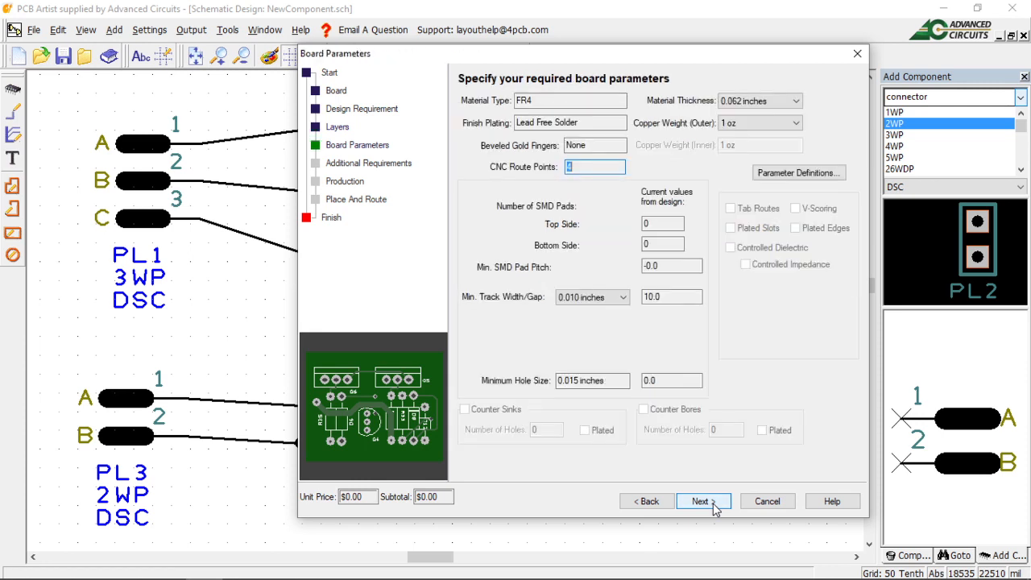
pyautogui.click(702, 501)
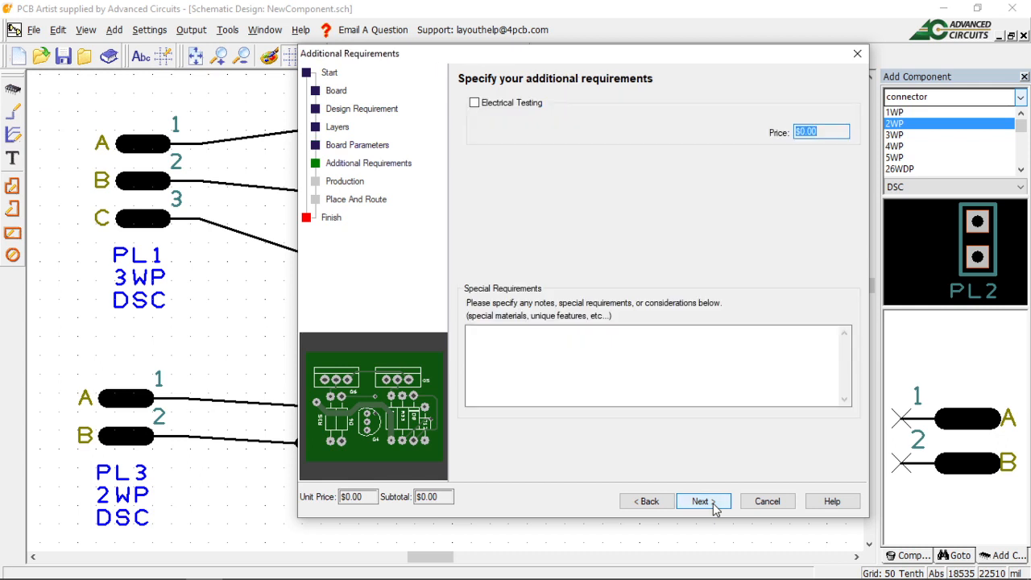
pyautogui.click(712, 503)
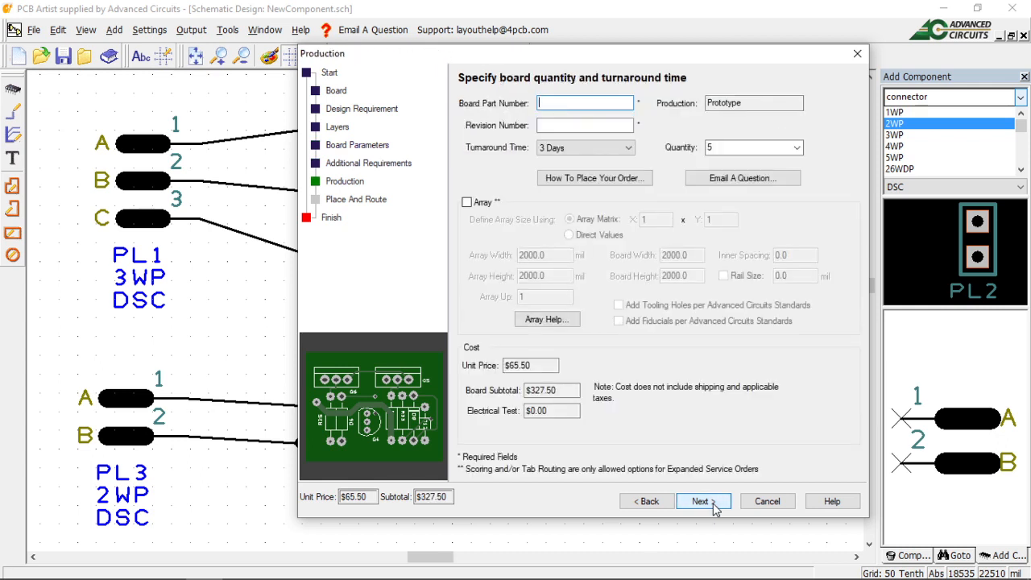
pyautogui.click(703, 500)
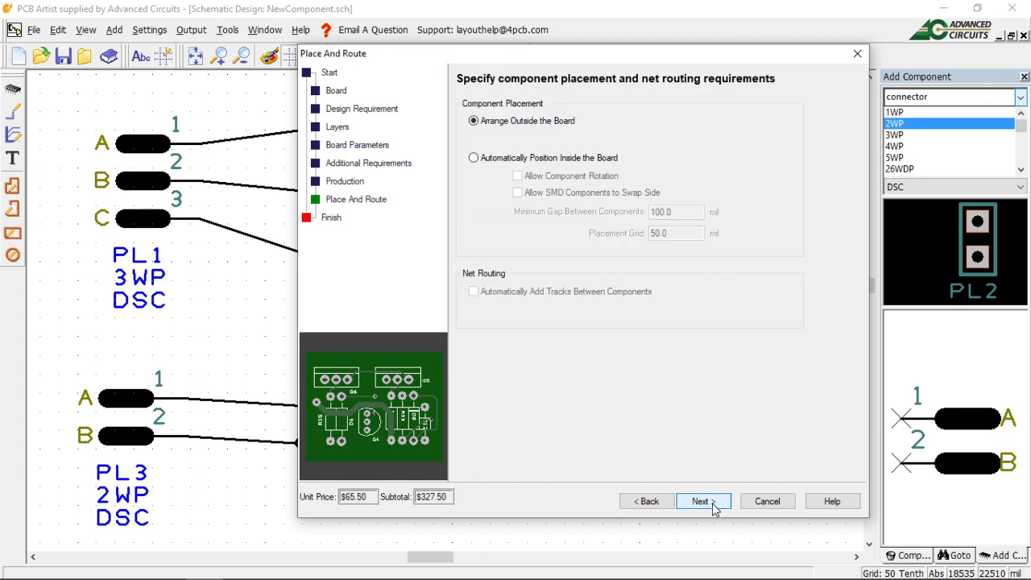
pyautogui.click(712, 502)
pyautogui.click(703, 502)
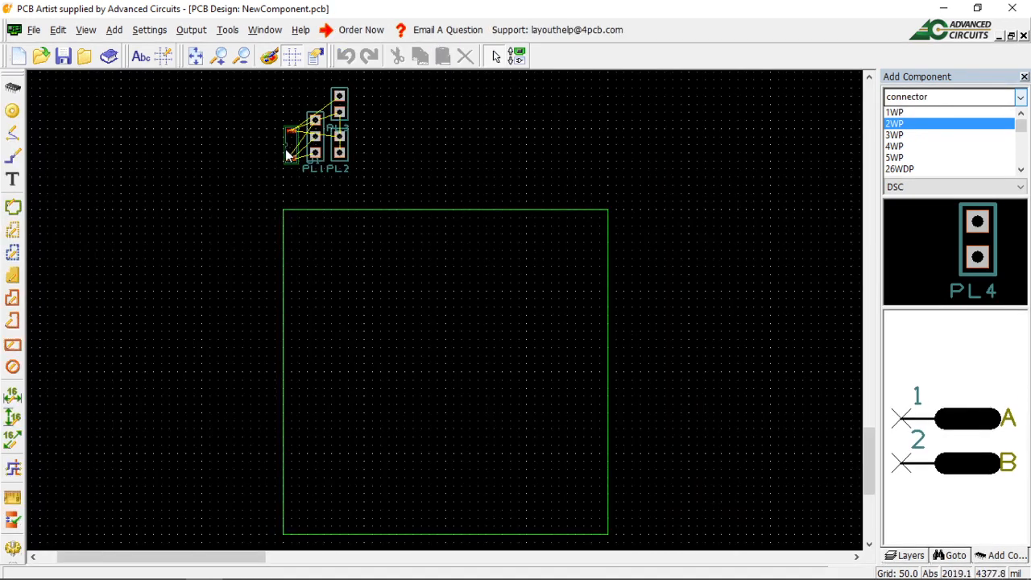
# - Move U1 to the middle of the board, PL1 to its left, PL3 to its upper right and PL2 to its lower right
pyautogui.moveTo(284, 158); pyautogui.dragTo(453, 362)
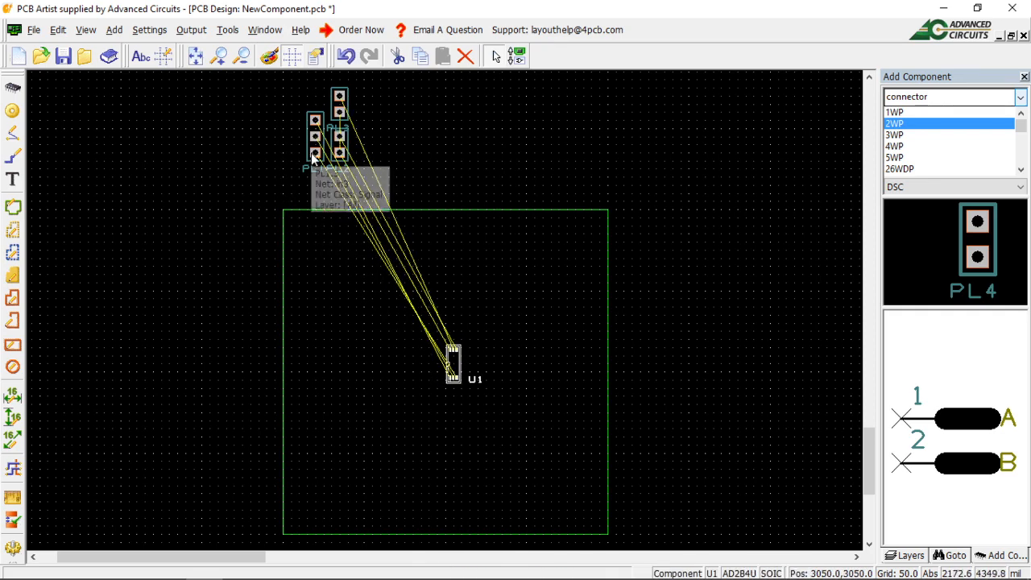
pyautogui.moveTo(309, 159); pyautogui.dragTo(333, 376)
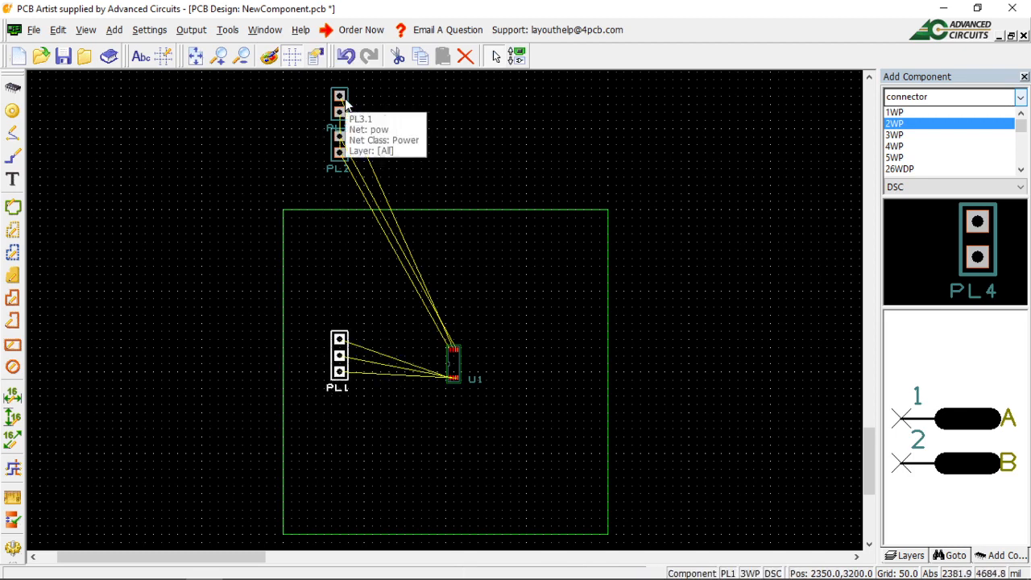
pyautogui.moveTo(341, 109); pyautogui.dragTo(552, 306)
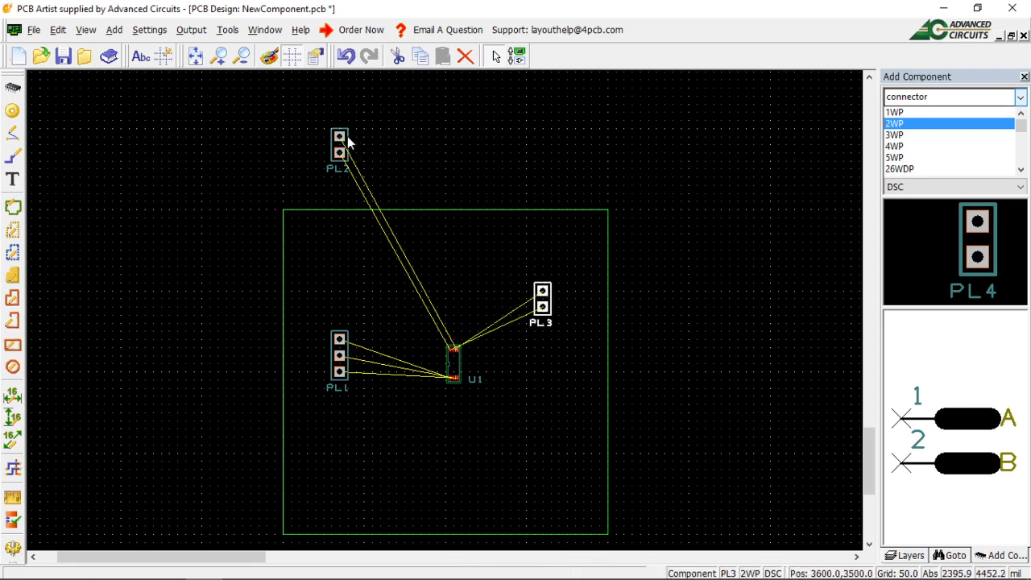
pyautogui.moveTo(347, 136); pyautogui.dragTo(549, 406)
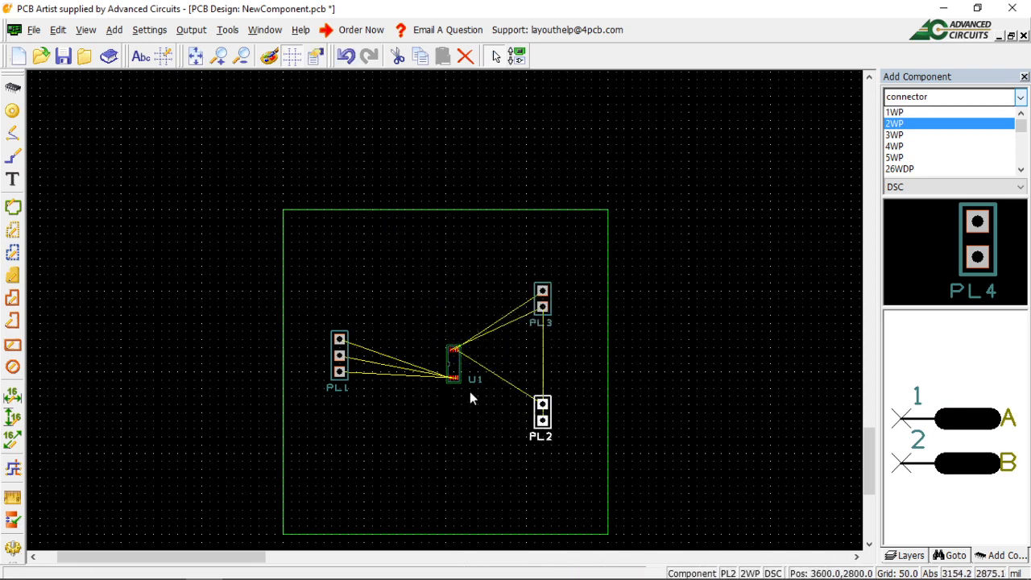
# - Rotate U1 by three quarter turns so its input pads face PL1, and shift it slightly toward PL1
pyautogui.click(462, 371)
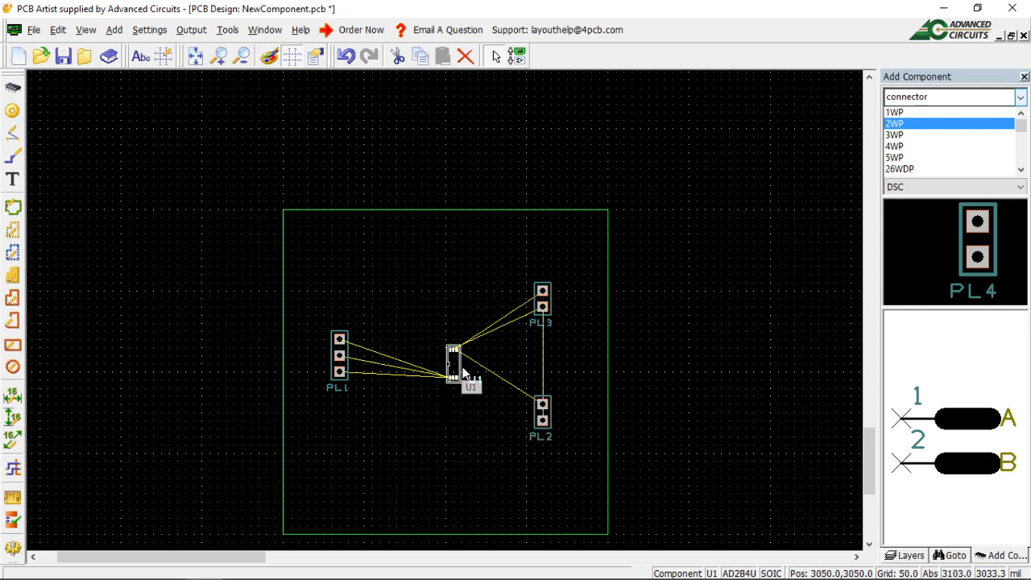
pyautogui.press('r')
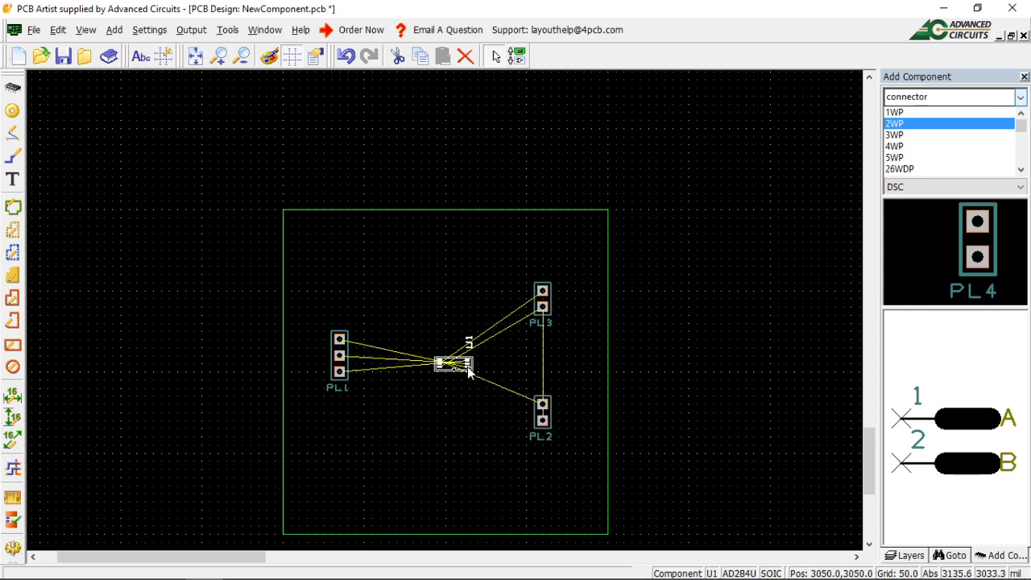
pyautogui.press('r')
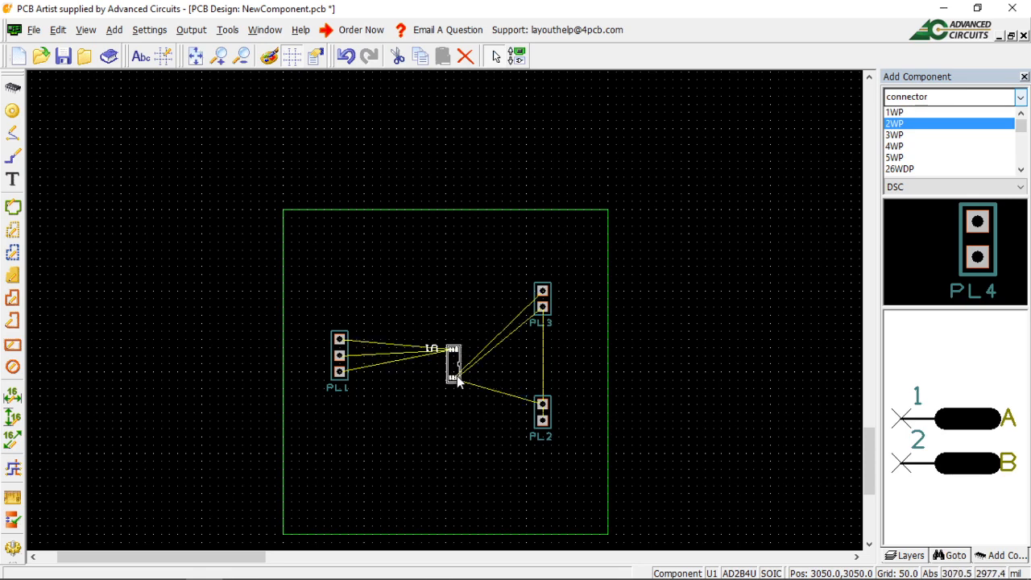
pyautogui.press('r')
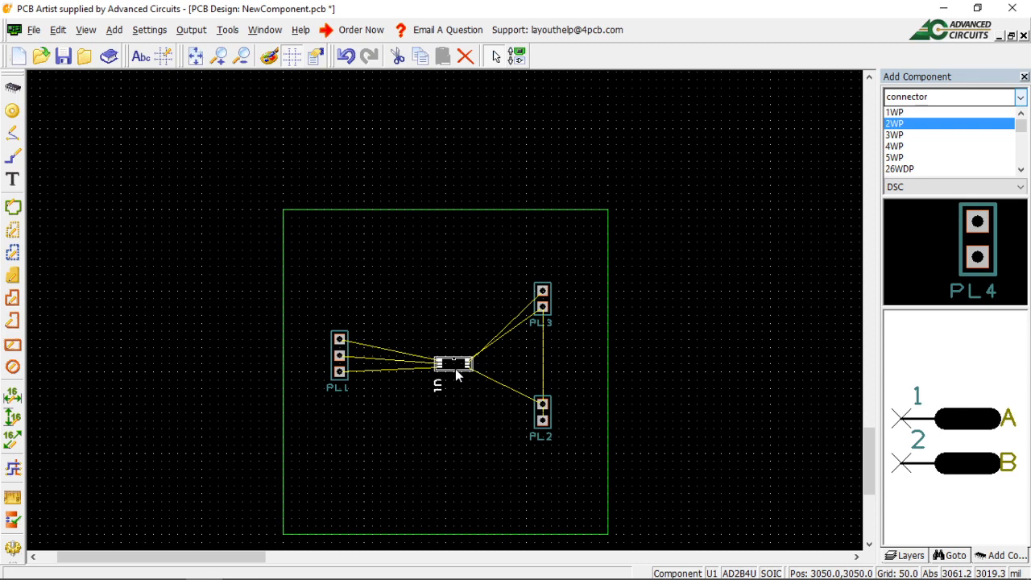
pyautogui.moveTo(453, 369); pyautogui.dragTo(441, 375)
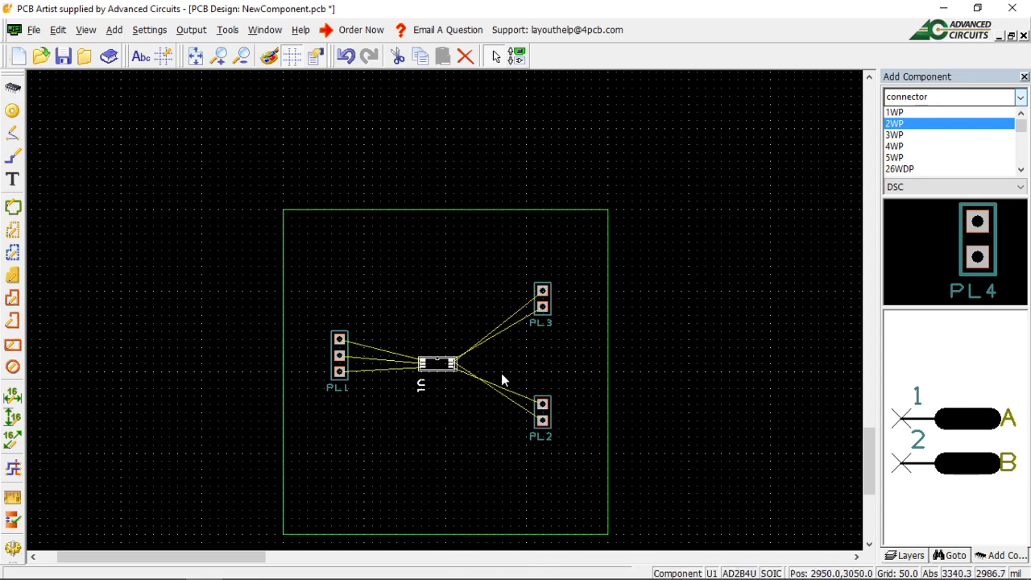
# - Reposition PL3 and PL2 into one column facing U1's output pads, with PL3 above PL2
pyautogui.moveTo(546, 320); pyautogui.dragTo(505, 449)
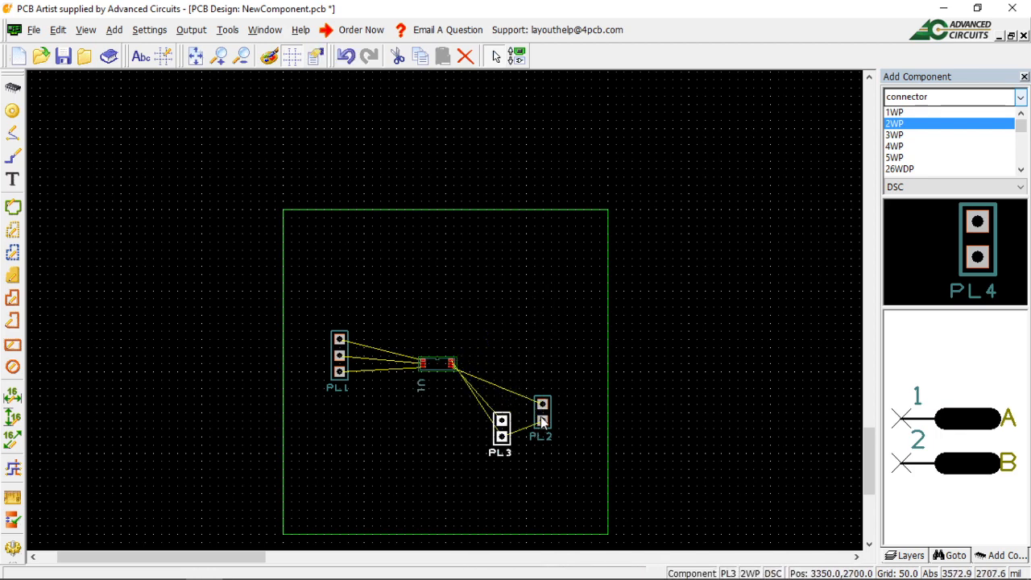
pyautogui.moveTo(551, 413); pyautogui.dragTo(559, 374)
pyautogui.moveTo(509, 435); pyautogui.dragTo(564, 316)
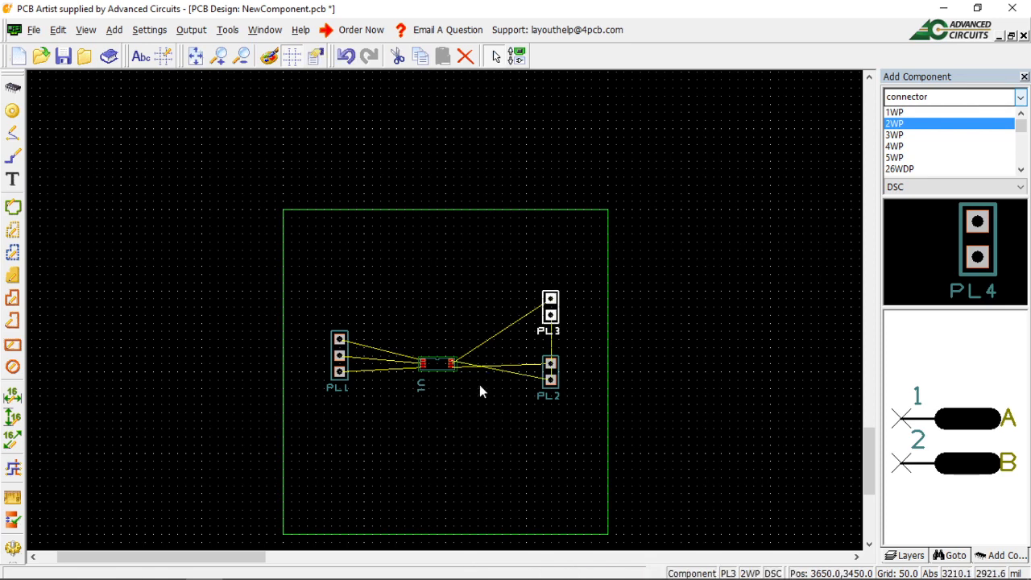
pyautogui.click(557, 368)
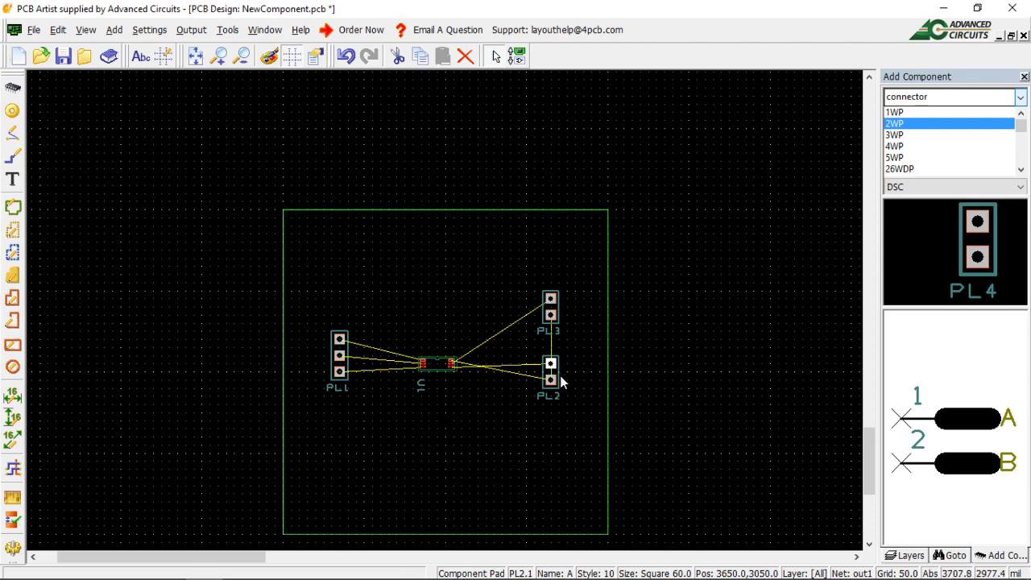
pyautogui.click(562, 382)
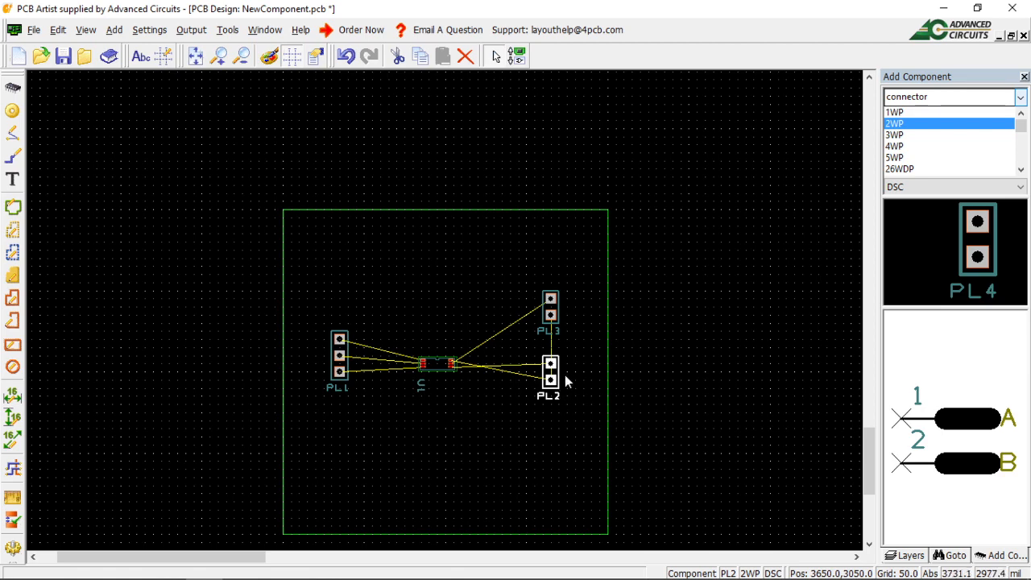
pyautogui.click(199, 58)
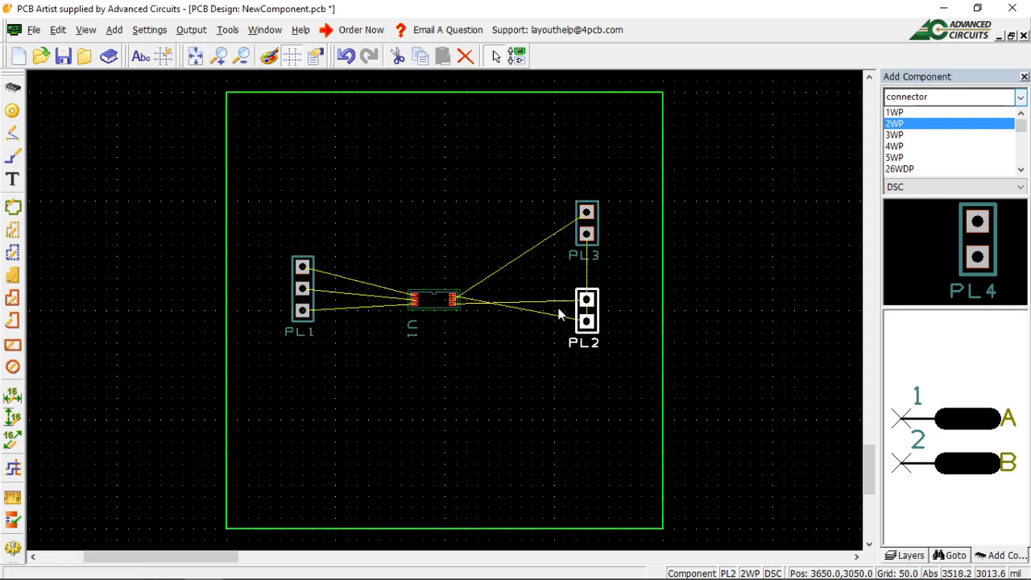
# - Rotate PL2 by a half turn so its connections to U1 uncross, and place it slightly lower beneath PL3
pyautogui.moveTo(599, 311); pyautogui.dragTo(600, 326)
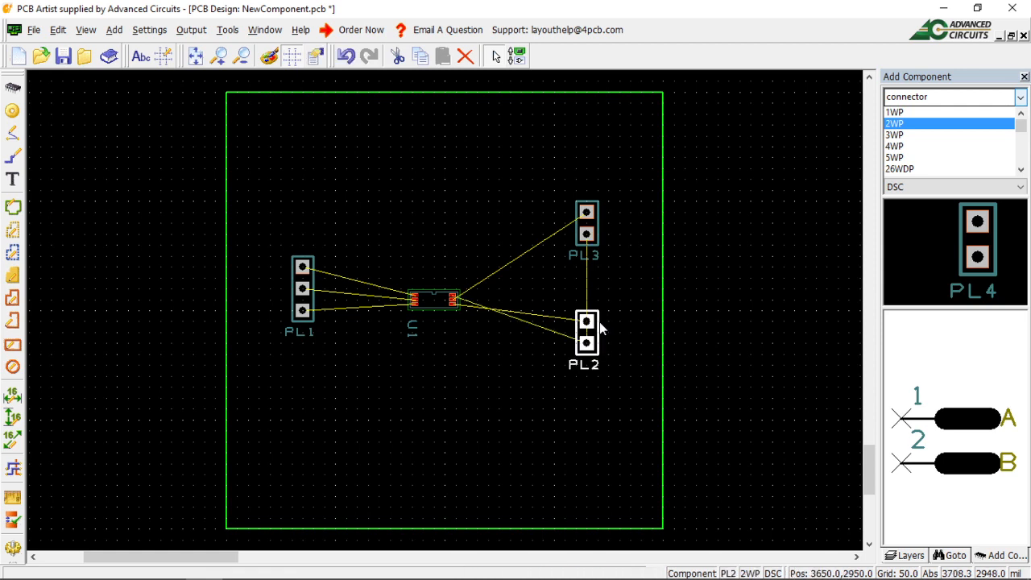
pyautogui.press('r')
pyautogui.press('r')
pyautogui.click(597, 324)
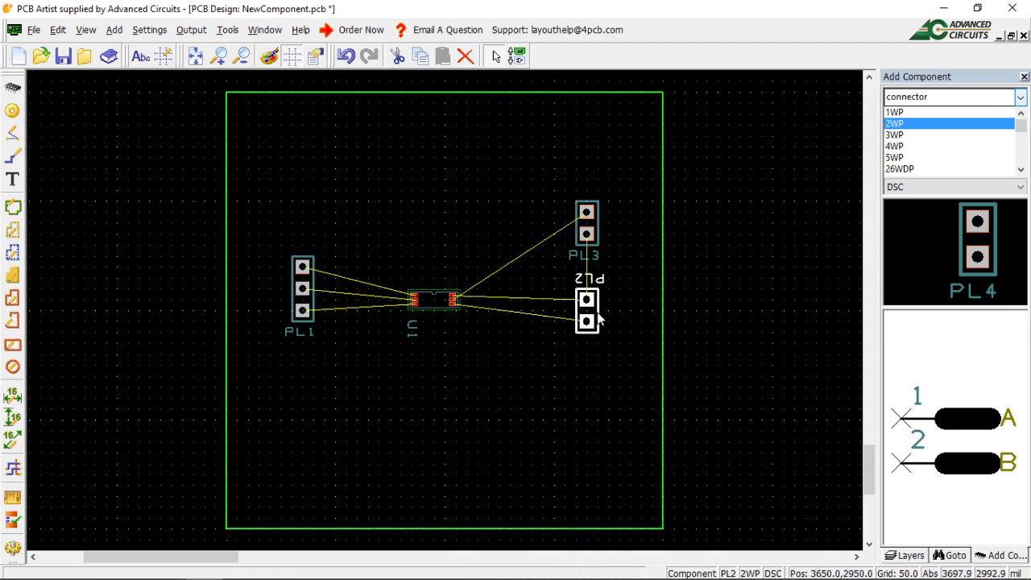
pyautogui.moveTo(598, 318); pyautogui.dragTo(599, 330)
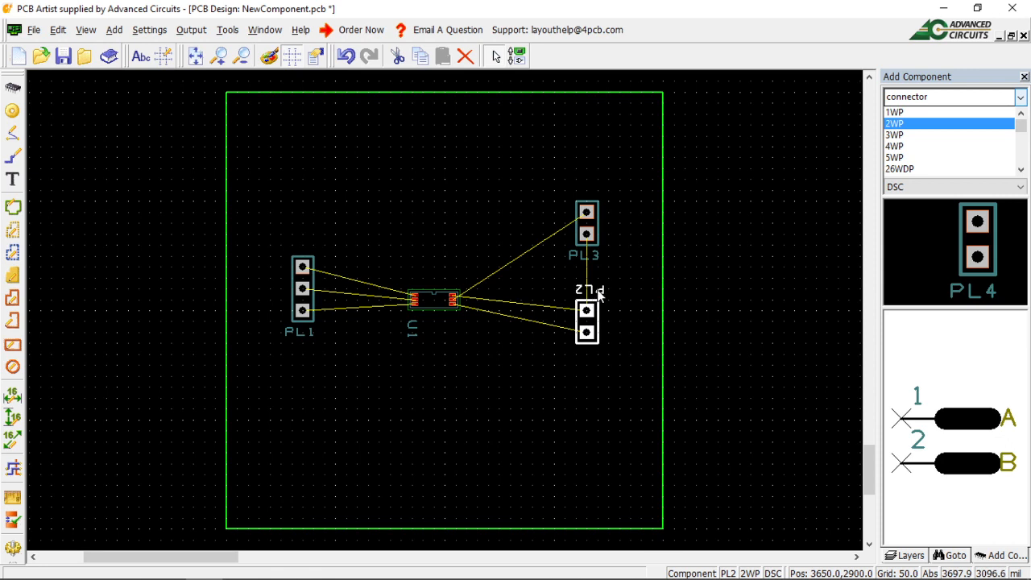
pyautogui.click(601, 295)
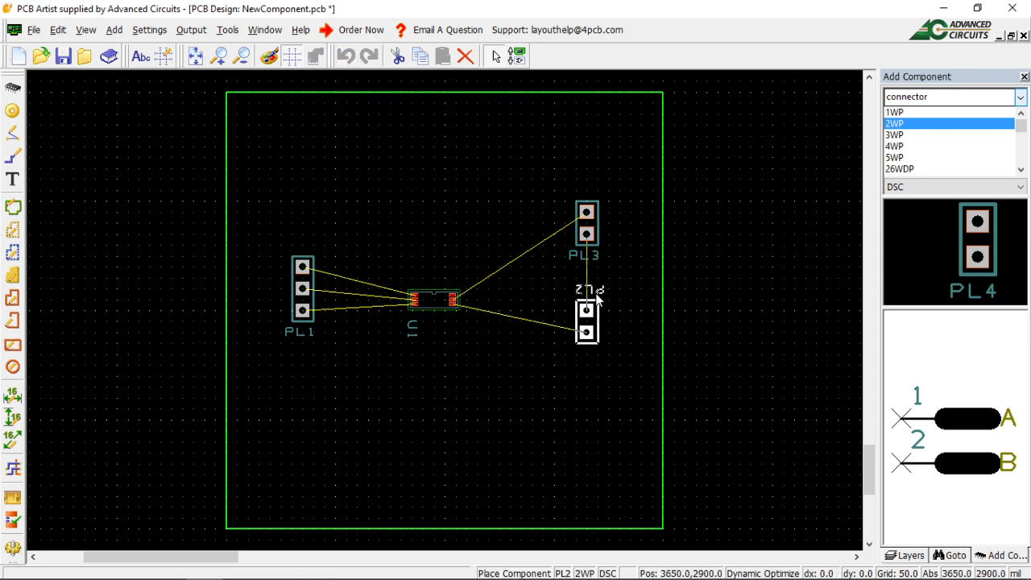
pyautogui.click(602, 311)
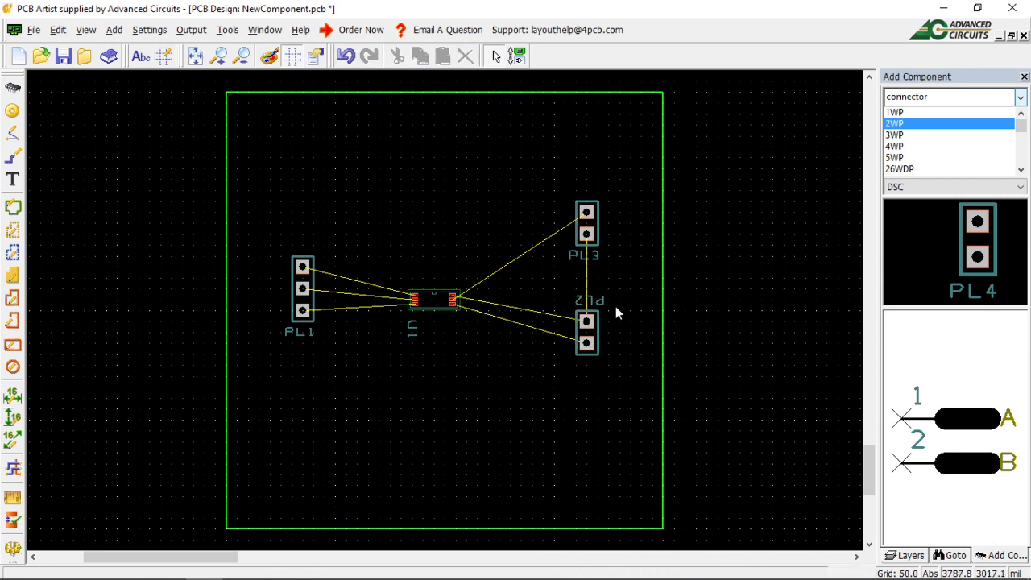
# - Turn PL2's reference name upright and place it below the connector
pyautogui.click(604, 300)
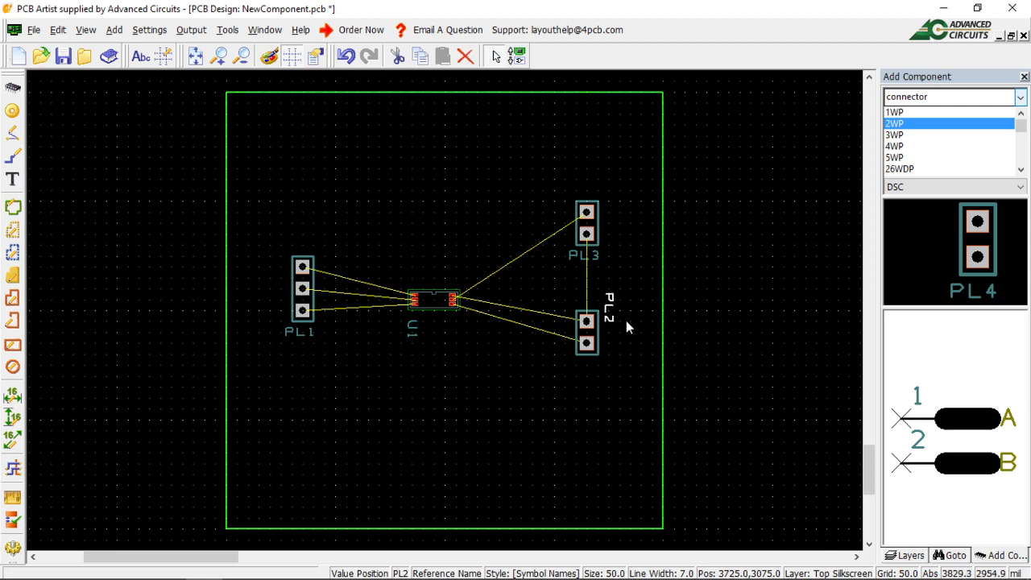
pyautogui.press('r')
pyautogui.moveTo(612, 297); pyautogui.dragTo(589, 382)
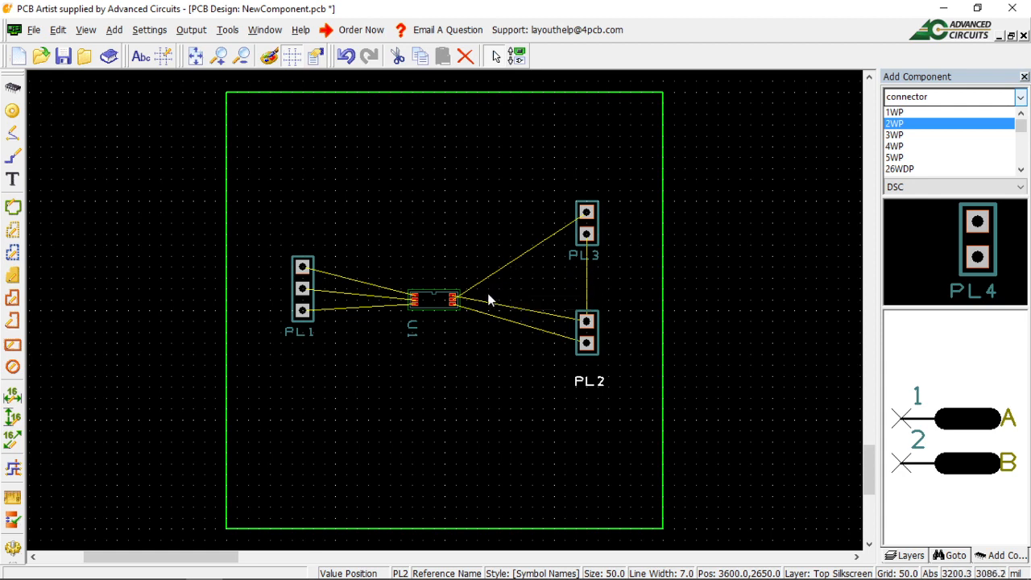
# - Try PL2 and PL3 side by side at the same height, with PL2 nearer to U1
pyautogui.moveTo(605, 254); pyautogui.dragTo(633, 298)
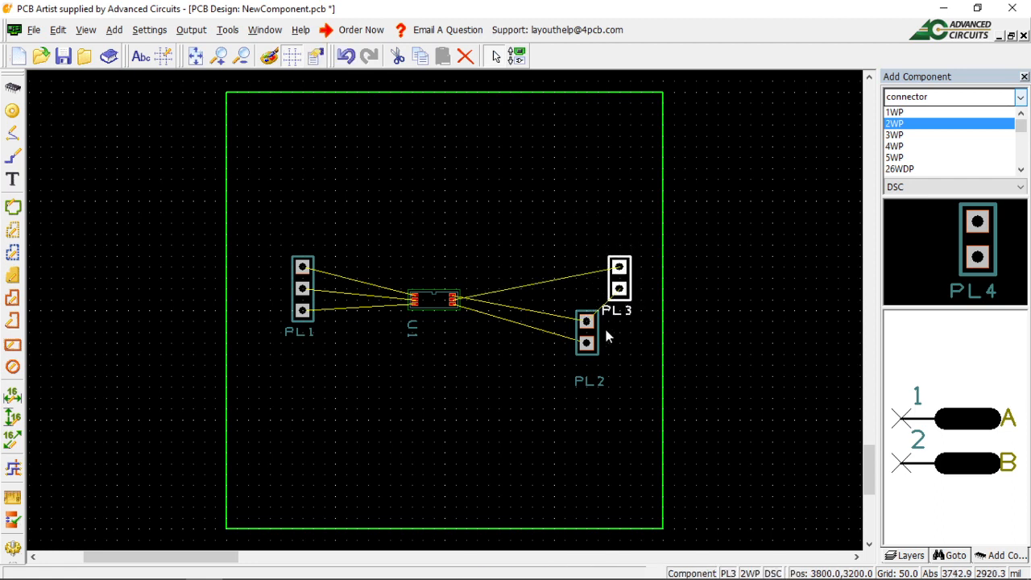
pyautogui.moveTo(598, 346); pyautogui.dragTo(586, 295)
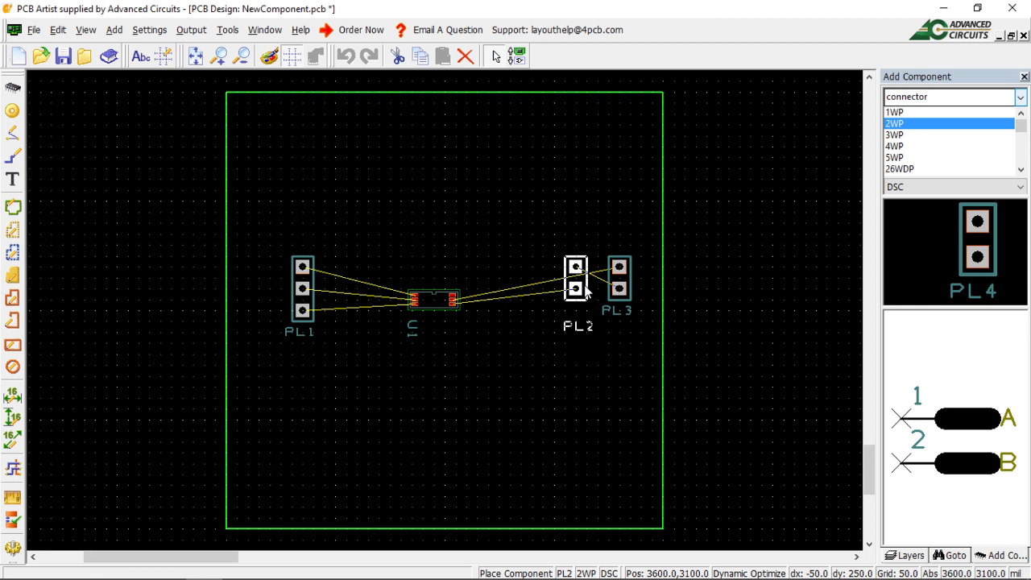
pyautogui.moveTo(584, 286); pyautogui.dragTo(585, 293)
pyautogui.click(585, 294)
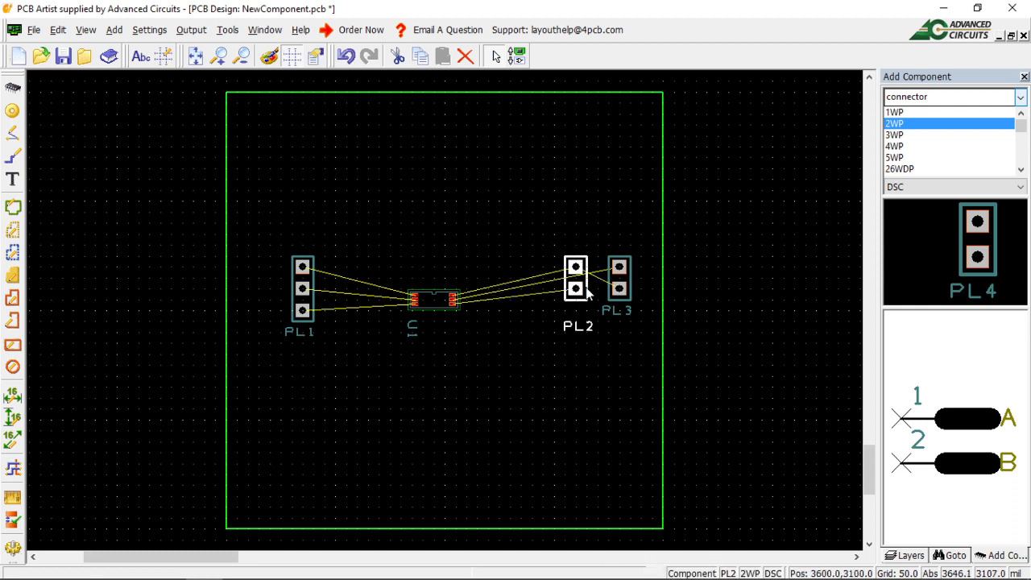
# - Rotate PL2 by a half turn and move it above PL3 toward the board edge, placing PL3 nearer to U1
pyautogui.press('r')
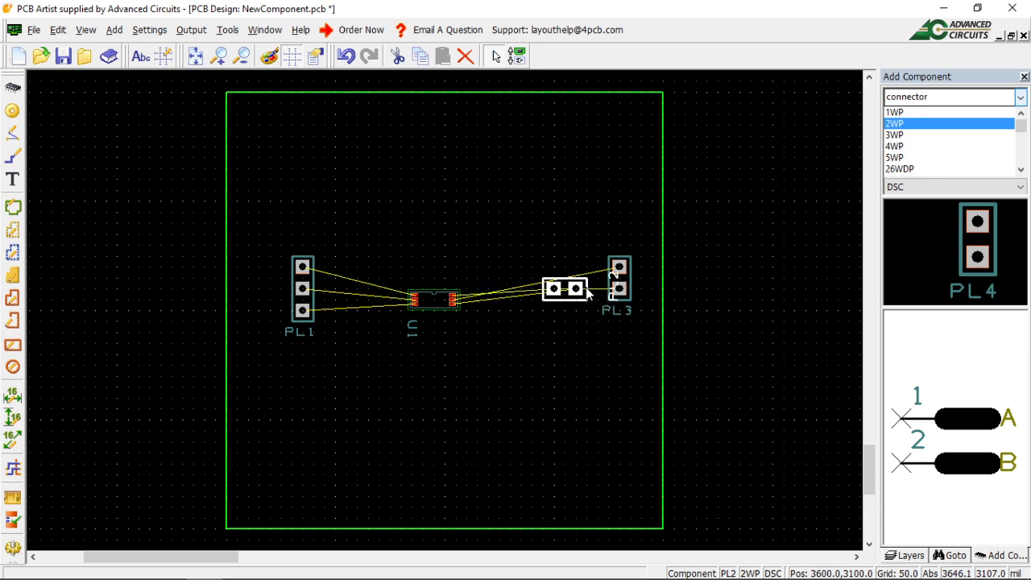
pyautogui.press('r')
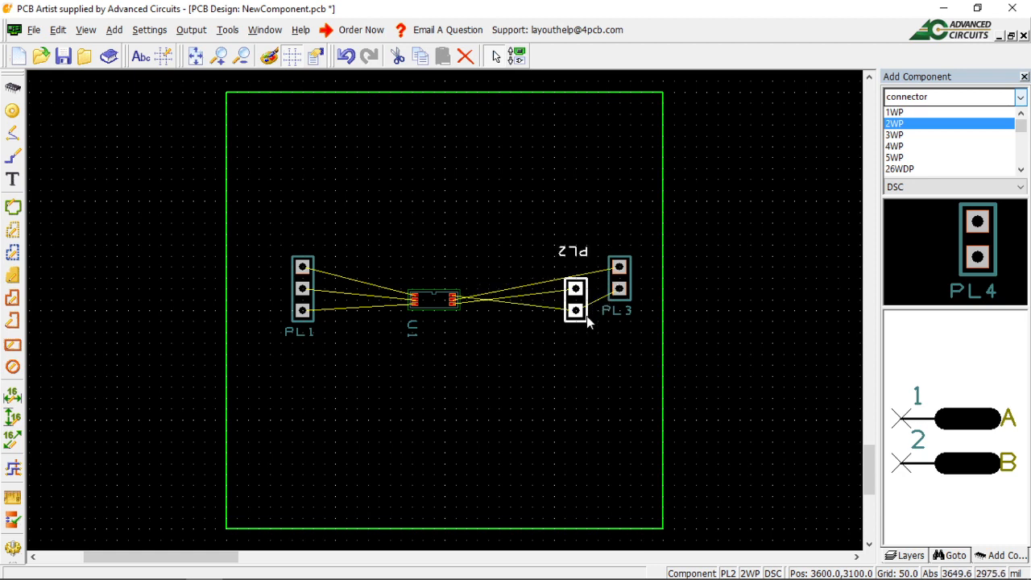
pyautogui.moveTo(587, 317); pyautogui.dragTo(579, 346)
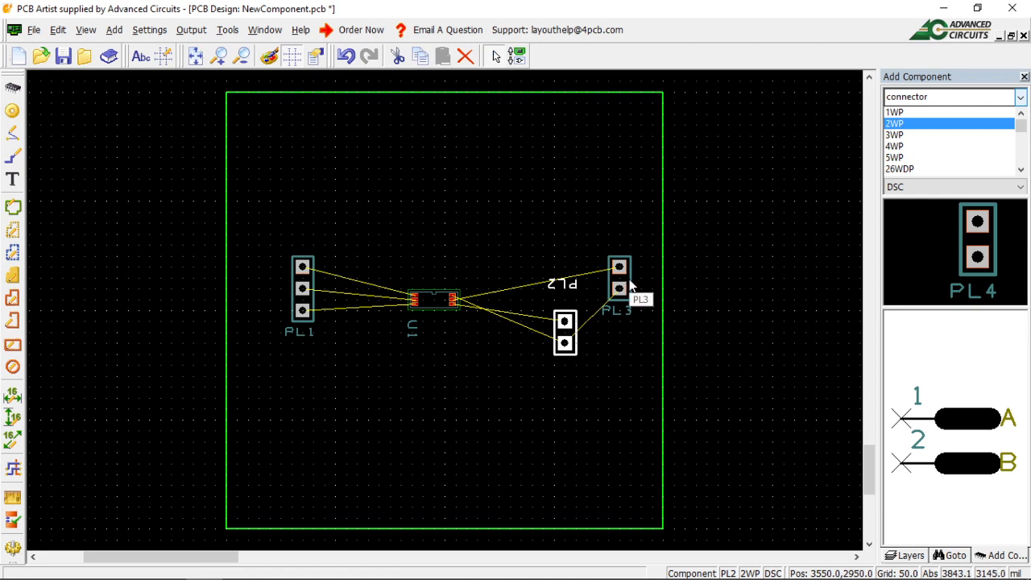
pyautogui.moveTo(630, 283); pyautogui.dragTo(633, 241)
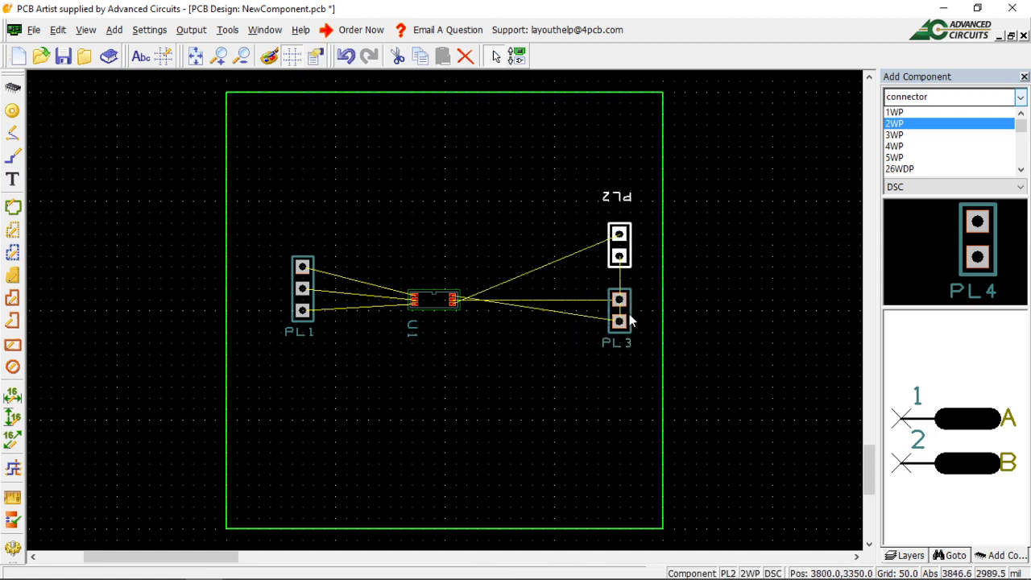
pyautogui.moveTo(631, 322); pyautogui.dragTo(587, 305)
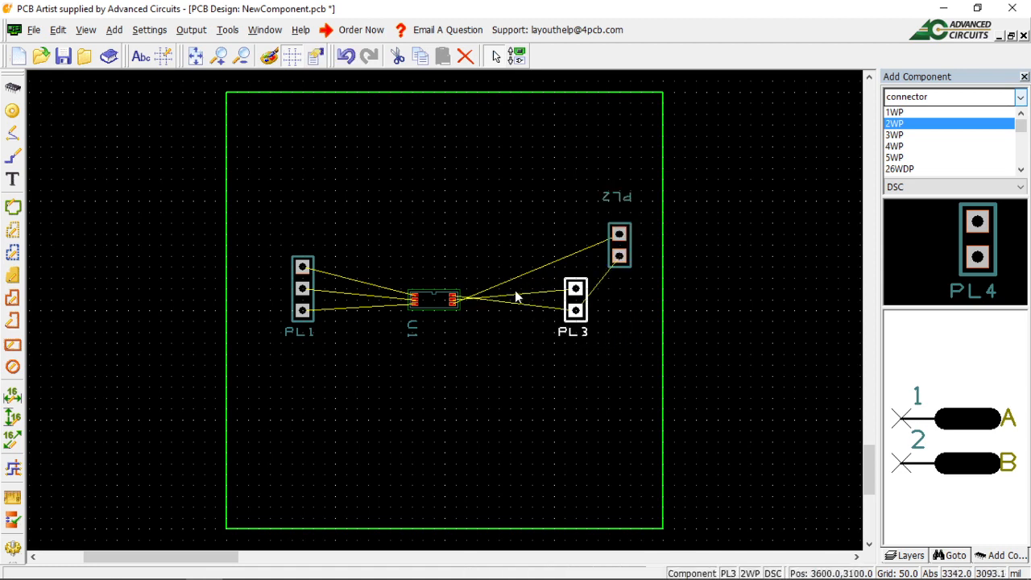
# - Try PL3 at different heights opposite U1's output pads and shift it 50 mil closer to U1
pyautogui.click(219, 57)
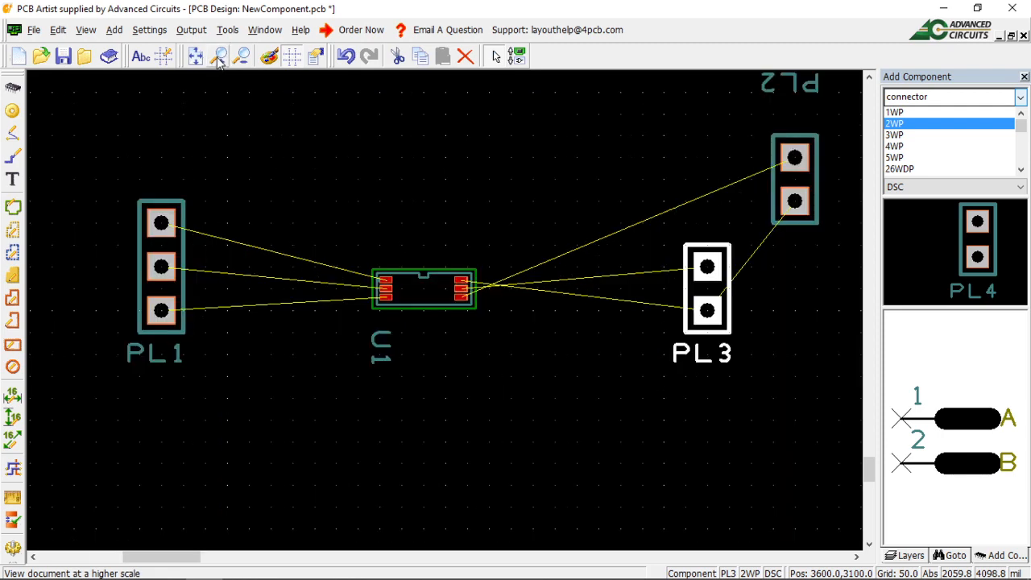
pyautogui.click(219, 56)
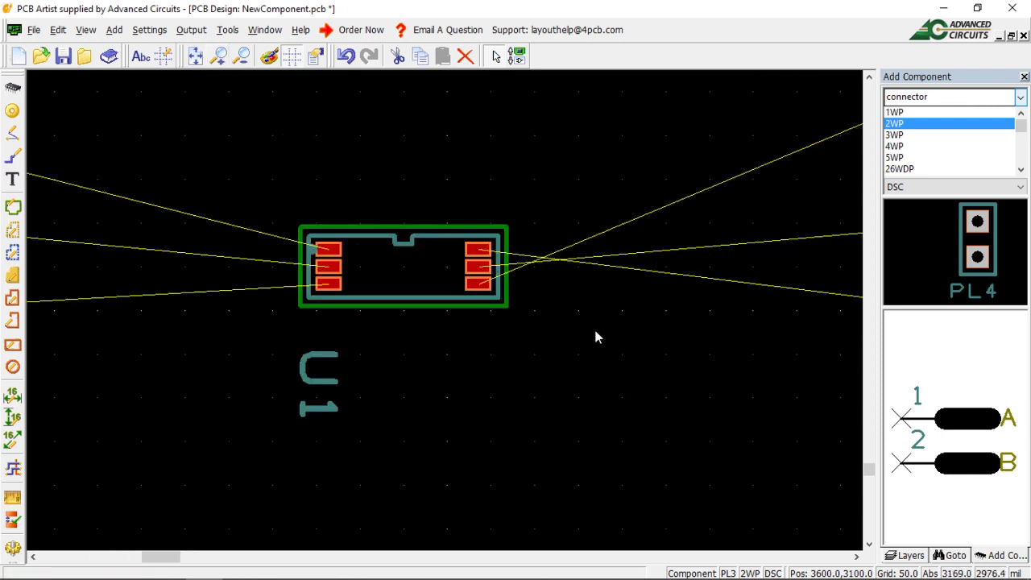
pyautogui.scroll(-2, 603, 333)
pyautogui.scroll(1, 445, 310)
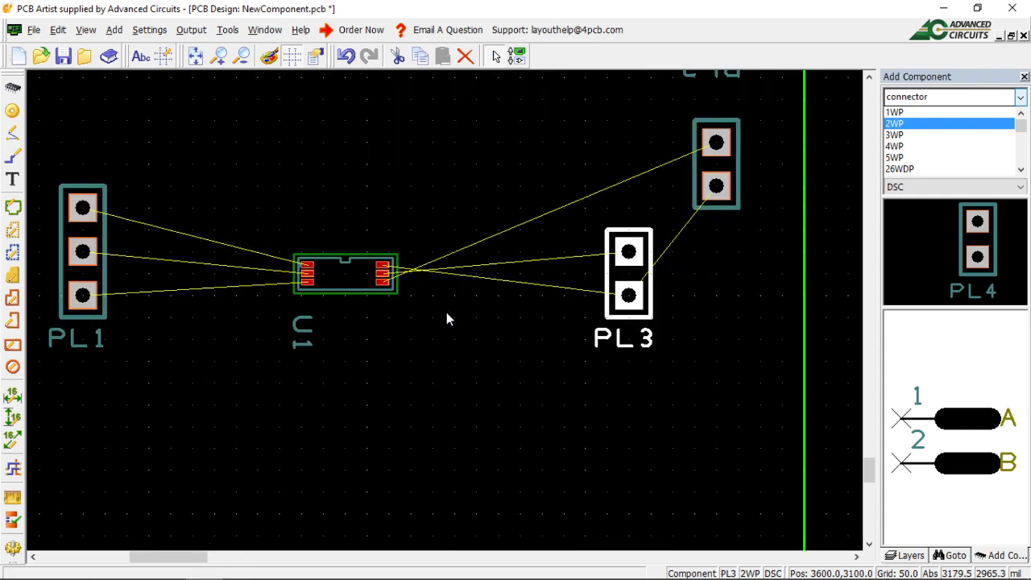
pyautogui.moveTo(649, 296); pyautogui.dragTo(649, 325)
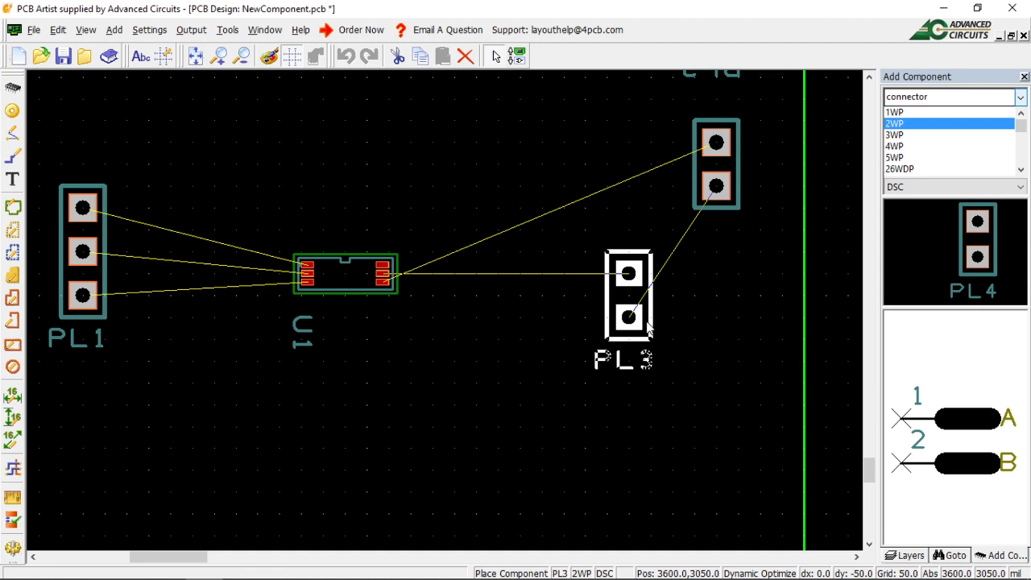
pyautogui.moveTo(649, 326); pyautogui.dragTo(627, 287)
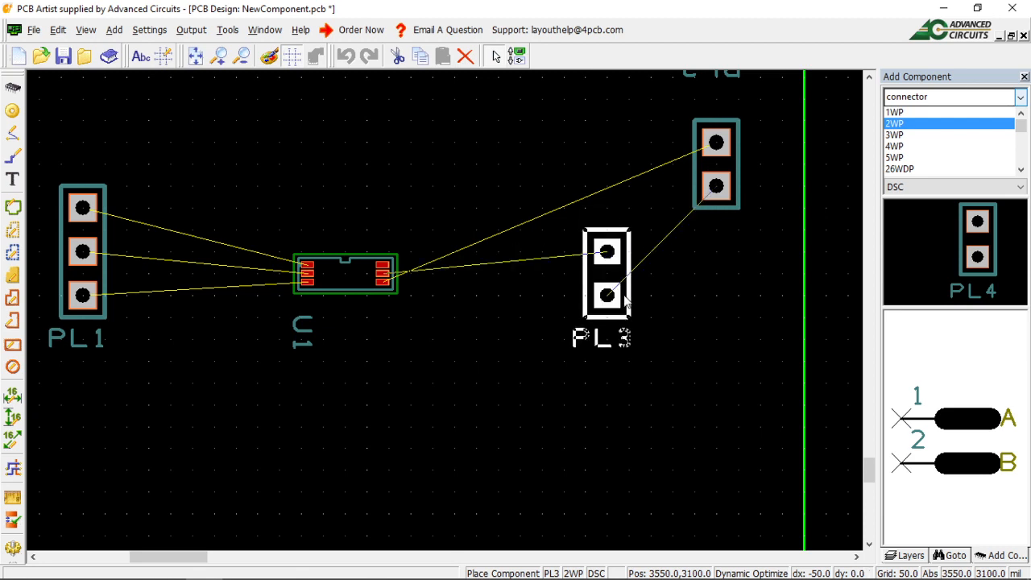
pyautogui.moveTo(627, 300); pyautogui.dragTo(626, 299)
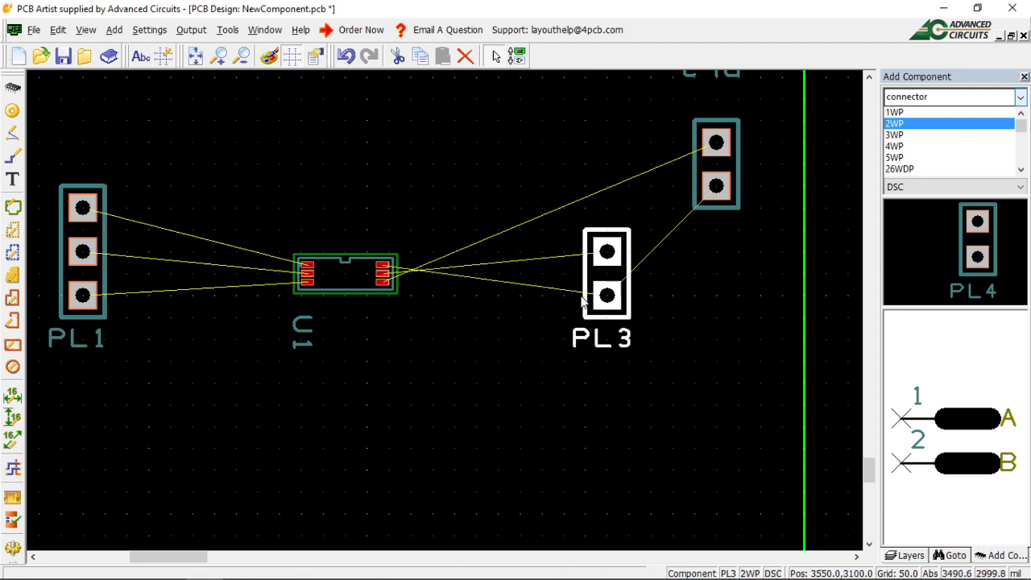
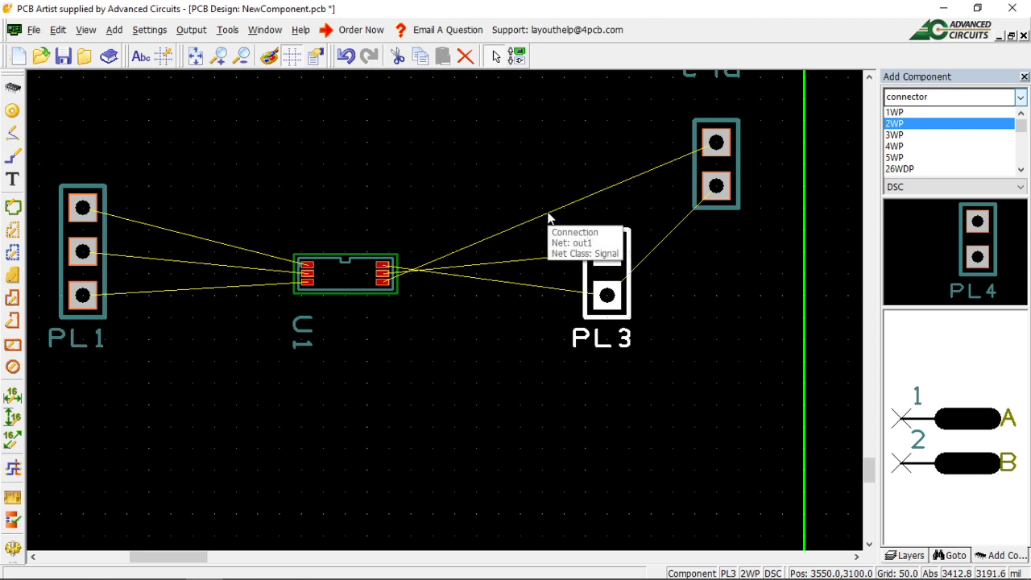
# - Move PL2 to the lower right of PL3 and rotate it by a half turn
pyautogui.moveTo(736, 151); pyautogui.dragTo(738, 347)
pyautogui.press('r')
pyautogui.press('r')
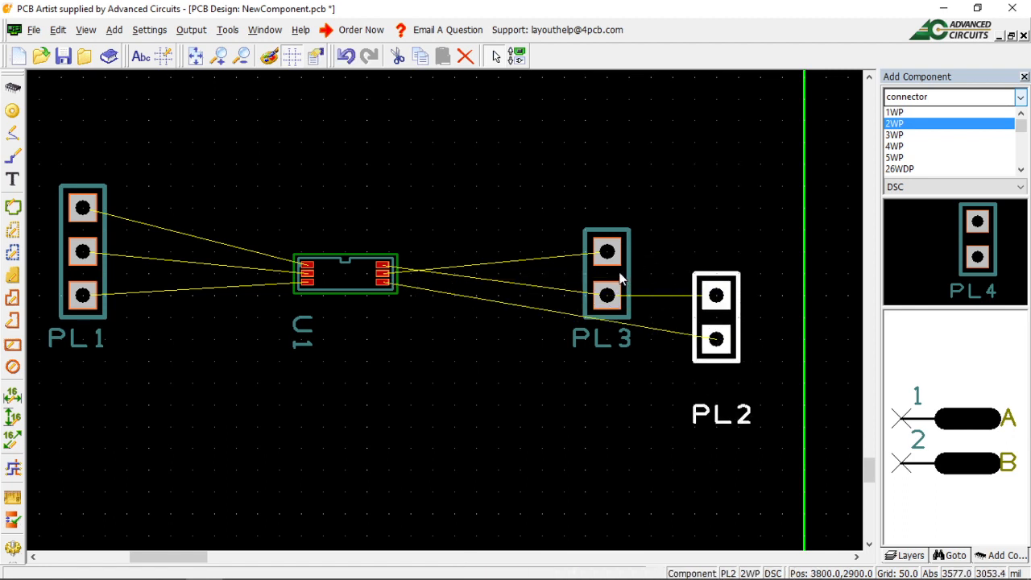
# - Move PL3 to the upper left of PL2 and rotate it by a half turn to uncross its connections
pyautogui.moveTo(628, 288); pyautogui.dragTo(672, 214)
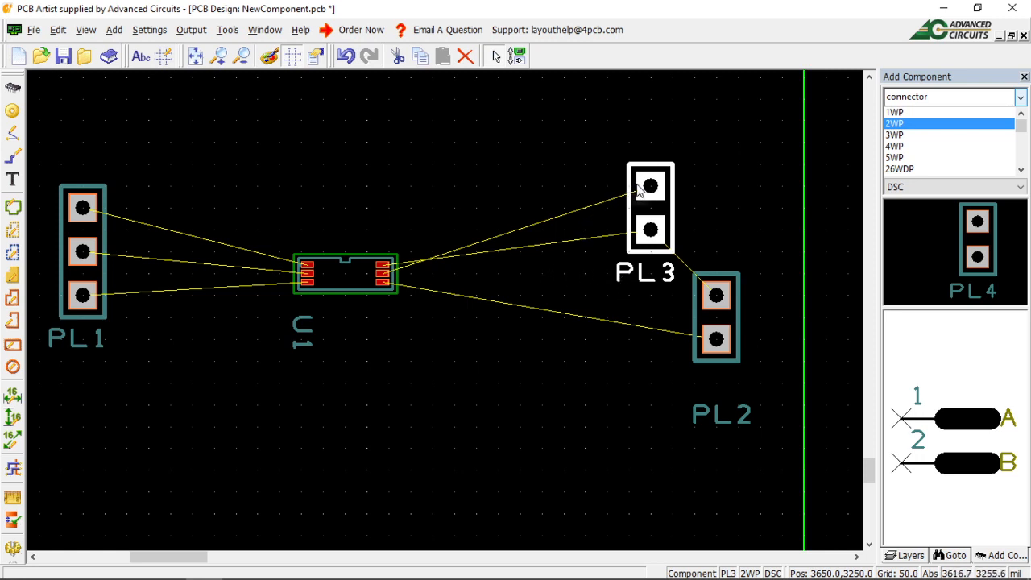
pyautogui.press('r')
pyautogui.press('r')
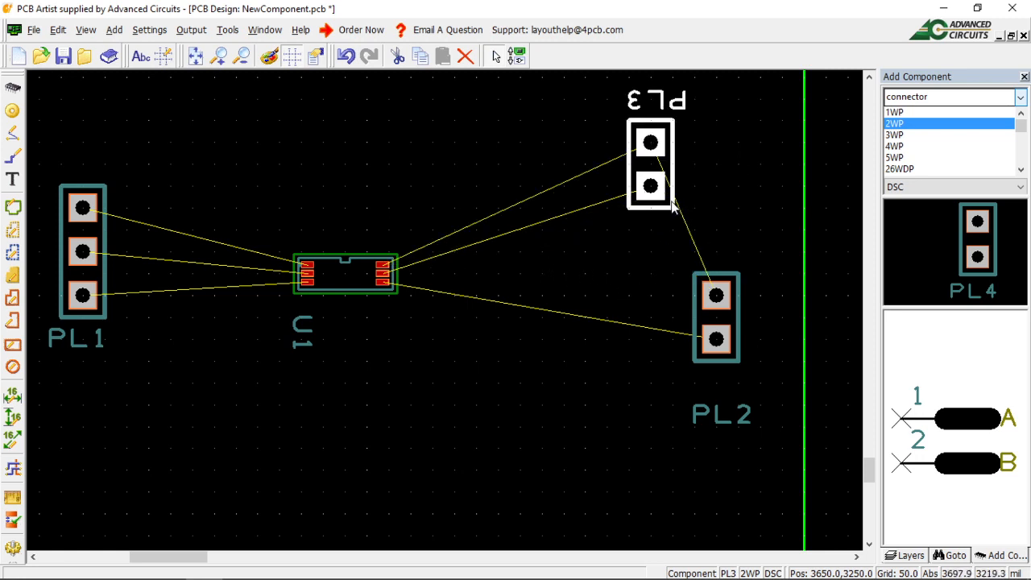
# - Align the two output connectors in one column, with PL3 at 3750, 3200 and PL2 at 3750, 2900
pyautogui.moveTo(668, 206); pyautogui.dragTo(737, 256)
pyautogui.moveTo(733, 250); pyautogui.dragTo(724, 232)
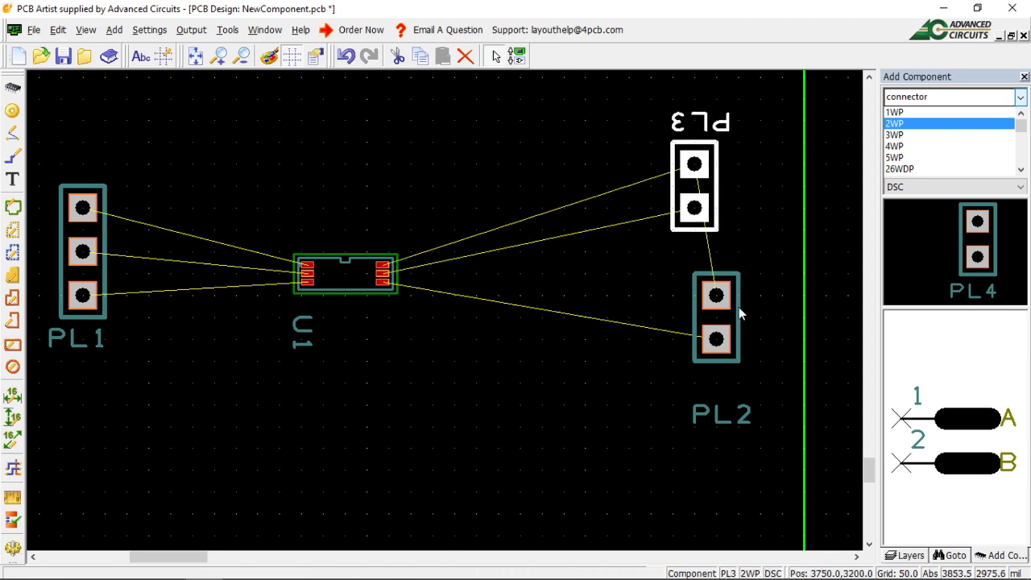
pyautogui.moveTo(738, 308)
pyautogui.mouseDown()
pyautogui.moveTo(722, 316)
pyautogui.moveTo(724, 305)
pyautogui.mouseUp()
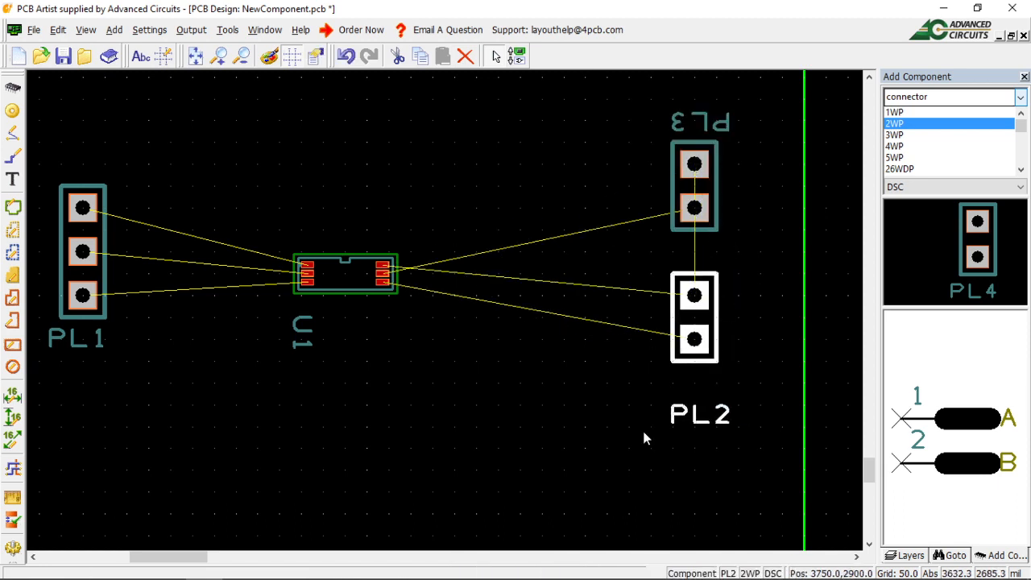
# - Turn PL3's reference name upright and center it above the connector
pyautogui.click(748, 150)
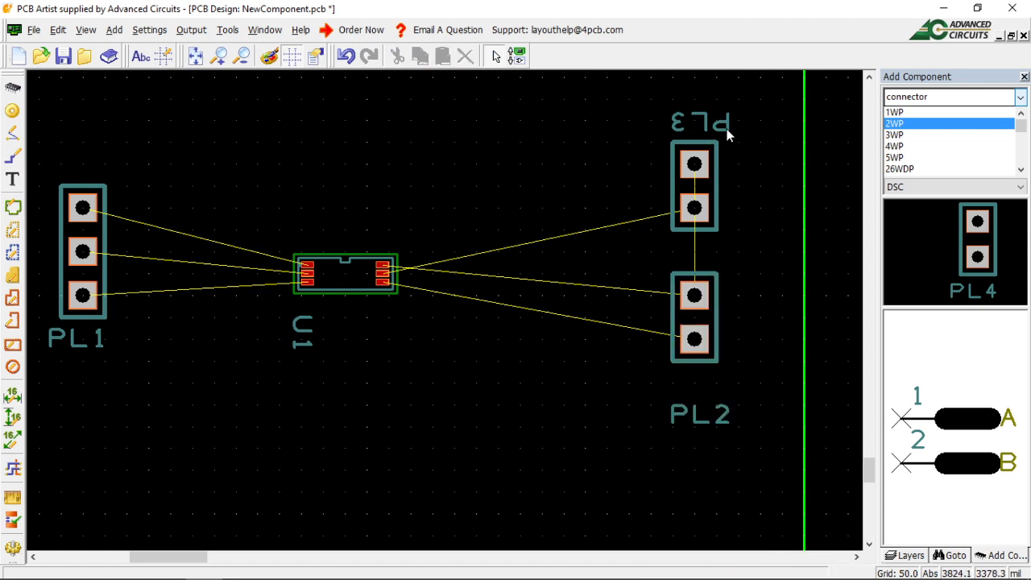
pyautogui.click(727, 131)
pyautogui.press('r')
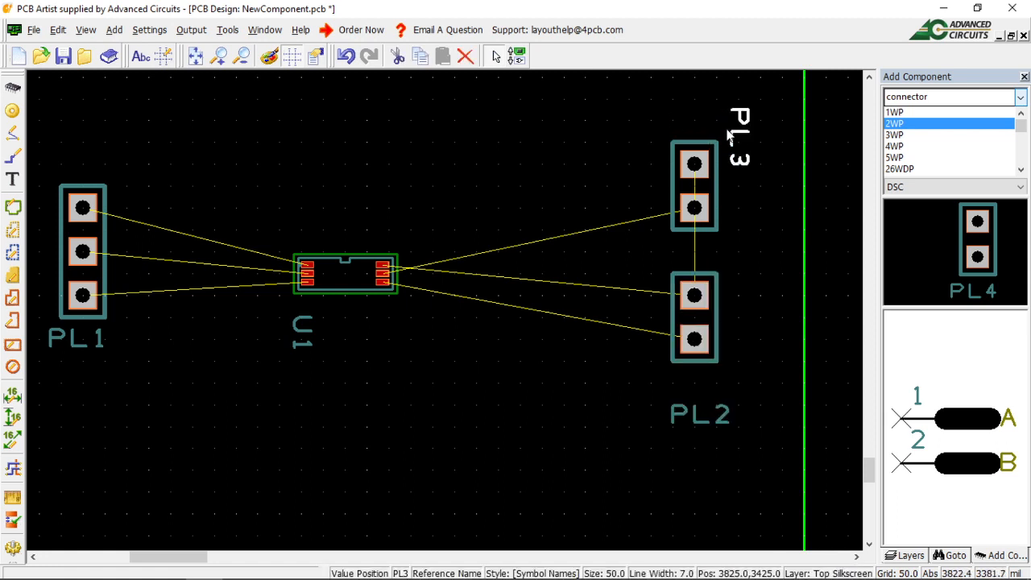
pyautogui.press('r')
pyautogui.moveTo(753, 108); pyautogui.dragTo(694, 115)
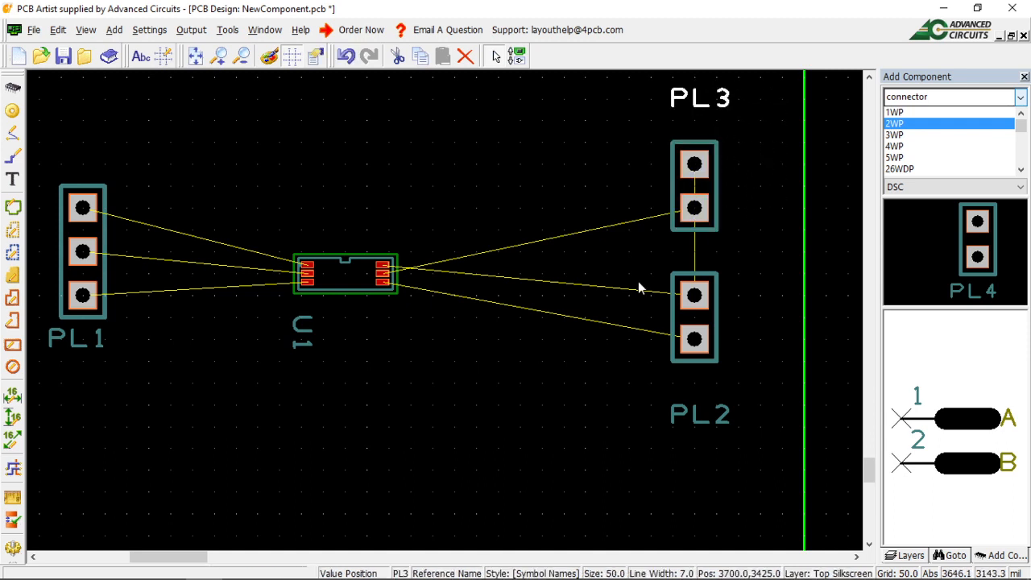
# - Add a track style named TinyT with a width of 5.0 to the design technology and apply it
pyautogui.click(541, 480)
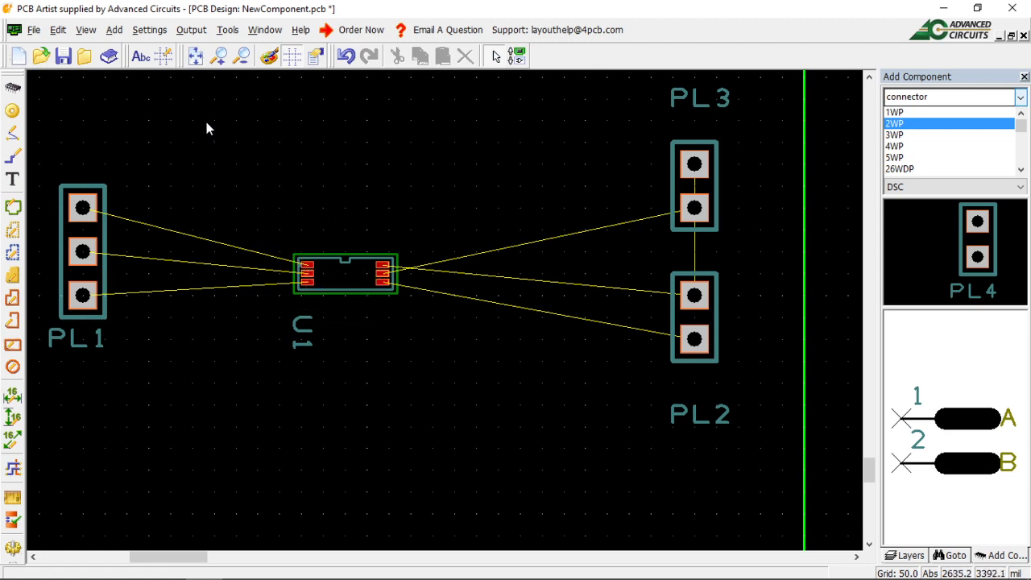
pyautogui.click(150, 29)
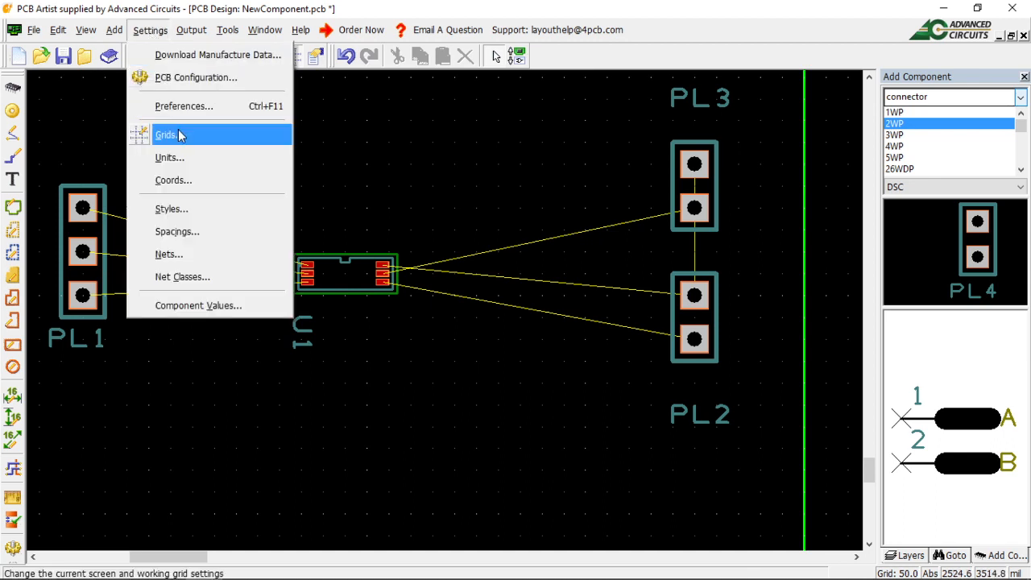
pyautogui.click(173, 208)
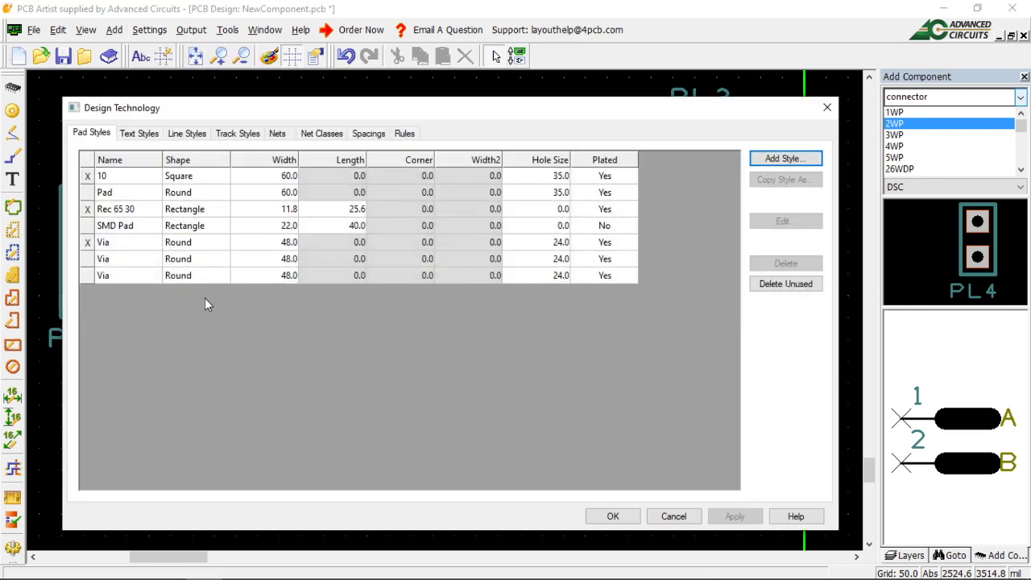
pyautogui.click(247, 138)
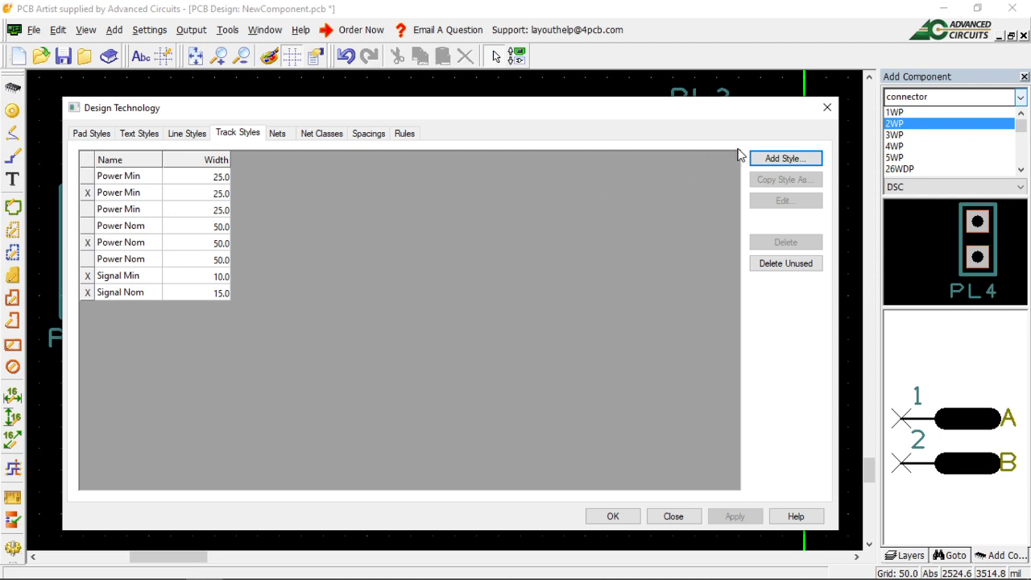
pyautogui.click(769, 163)
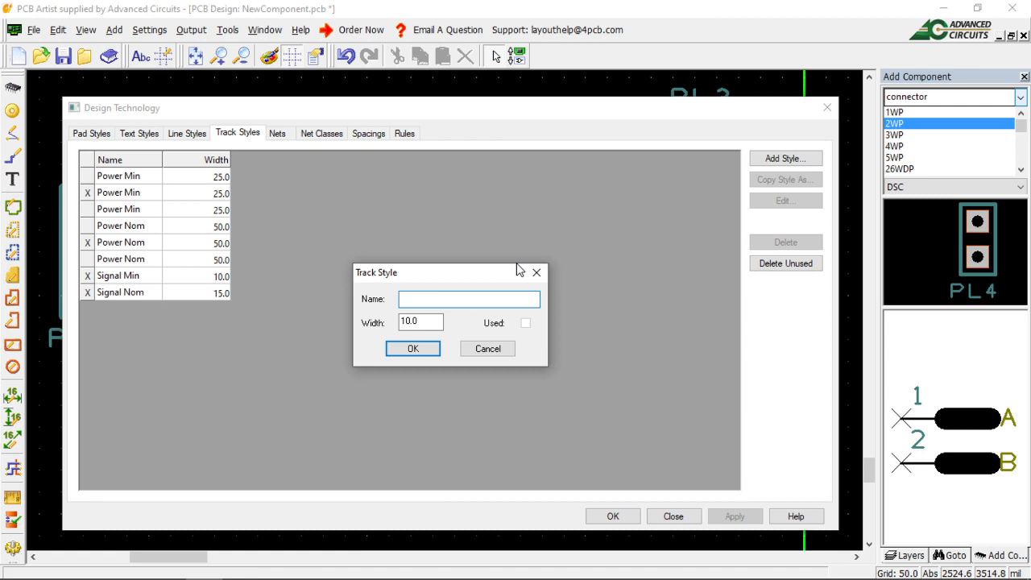
pyautogui.write('TinyT')
pyautogui.click(412, 322)
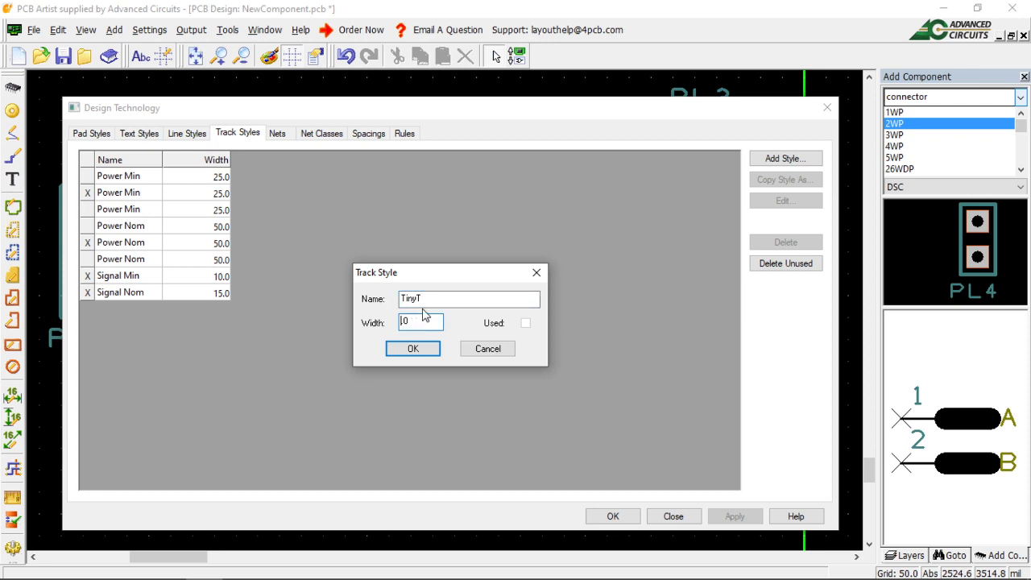
pyautogui.write('5')
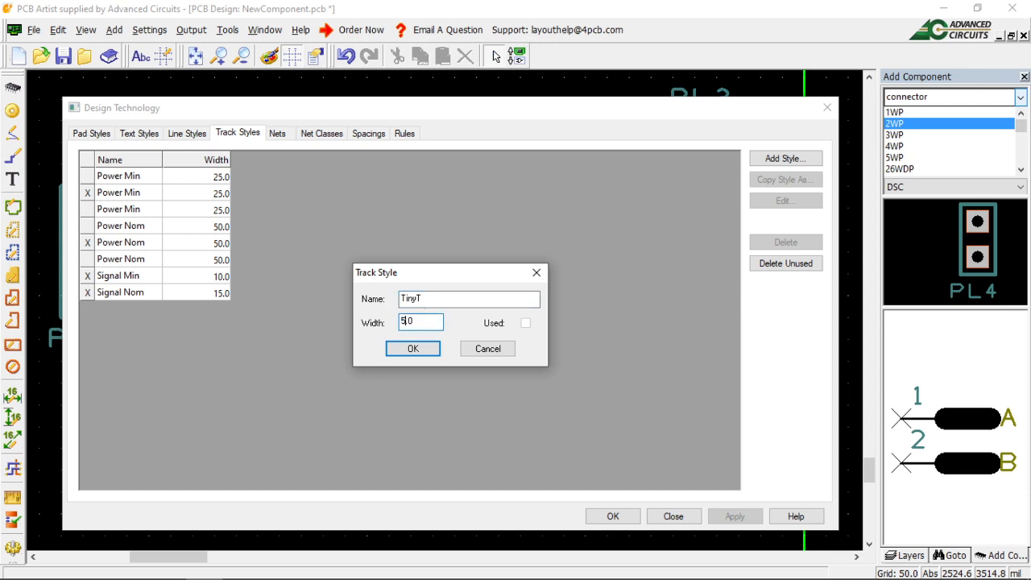
pyautogui.click(422, 347)
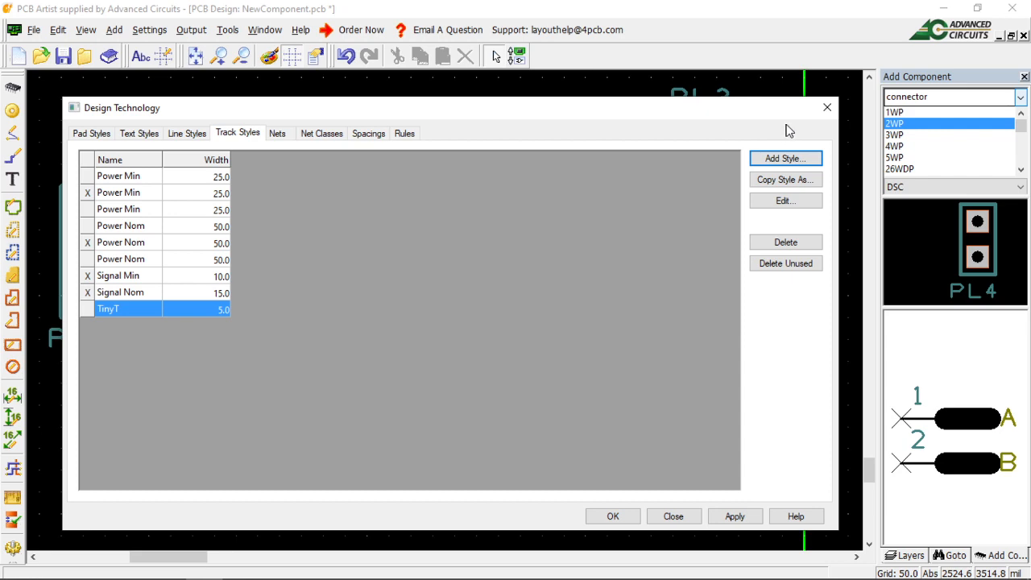
pyautogui.click(734, 516)
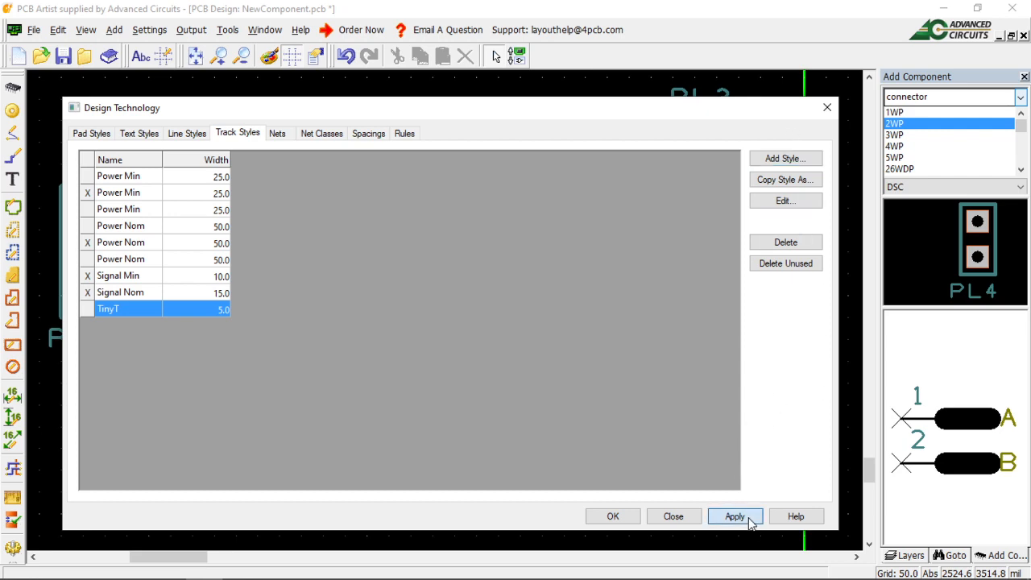
pyautogui.click(611, 517)
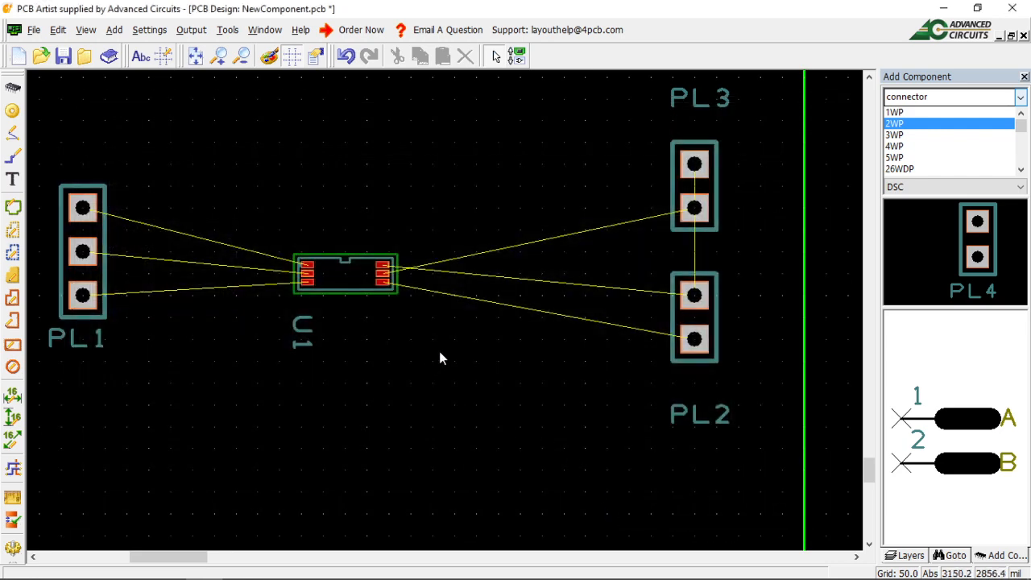
# - Try to route a top-copper track from PL1's upper pad toward U1 using the TinyT style
pyautogui.click(14, 161)
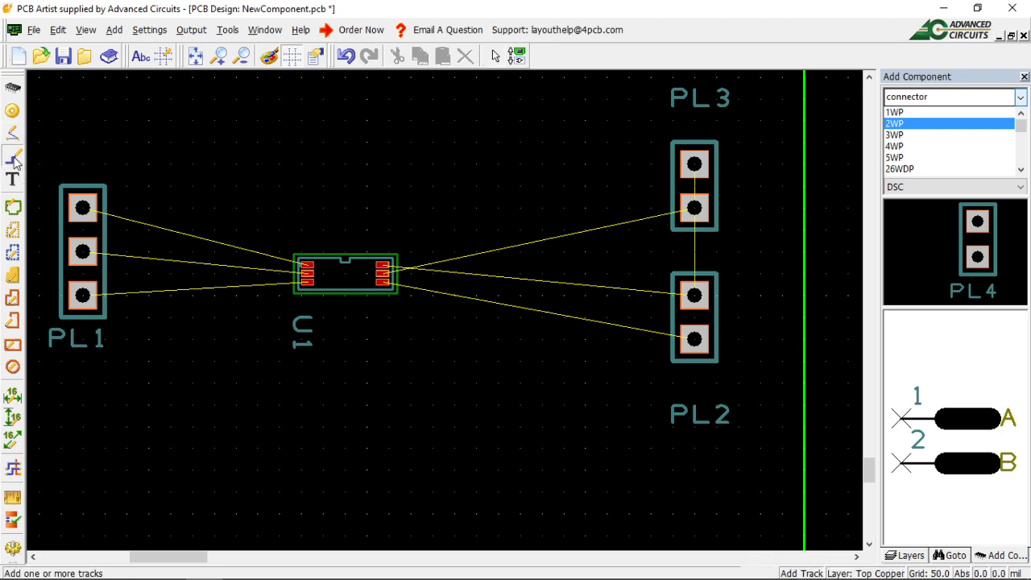
pyautogui.click(83, 209)
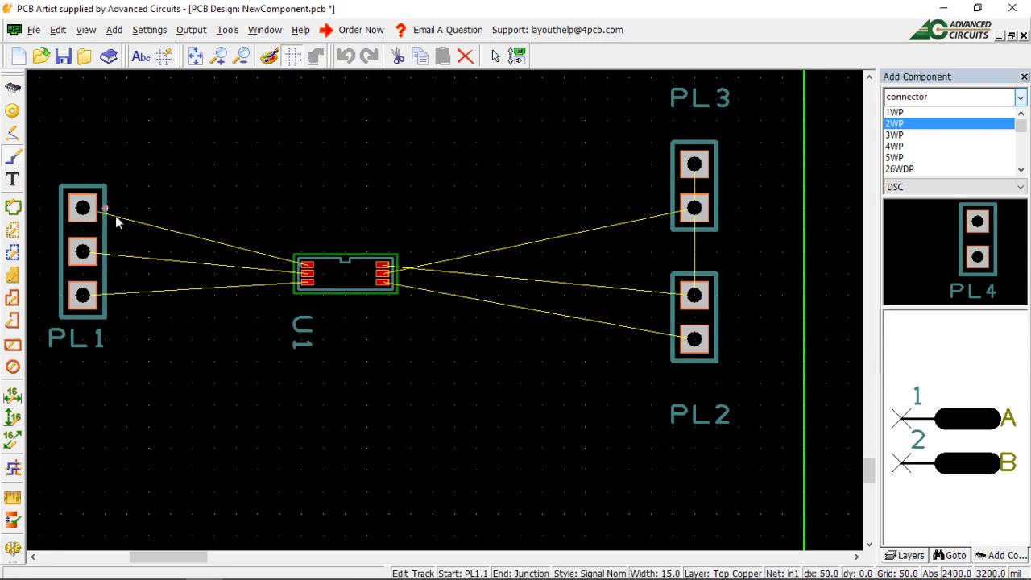
pyautogui.rightClick(168, 218)
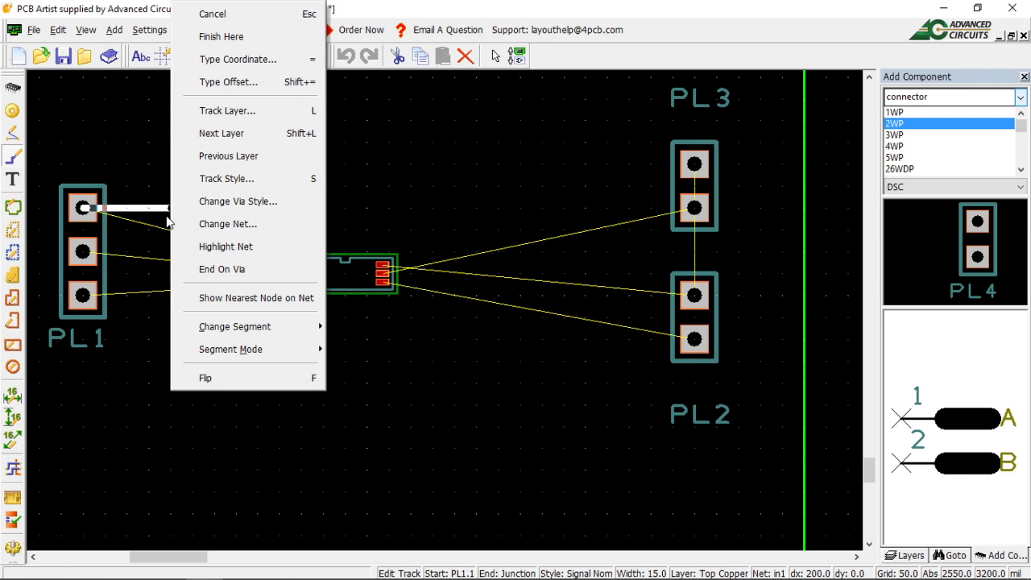
pyautogui.click(228, 179)
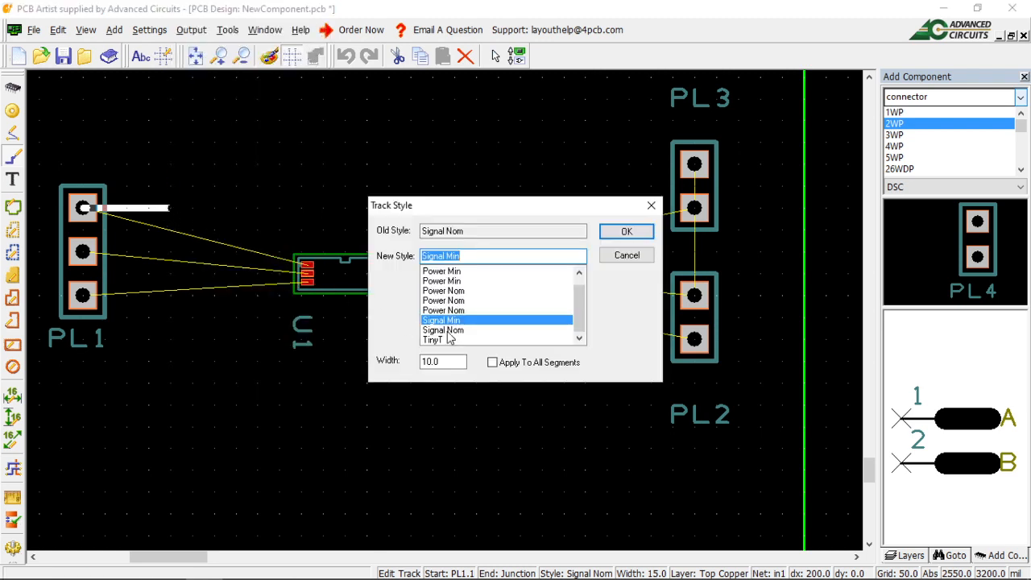
pyautogui.click(449, 339)
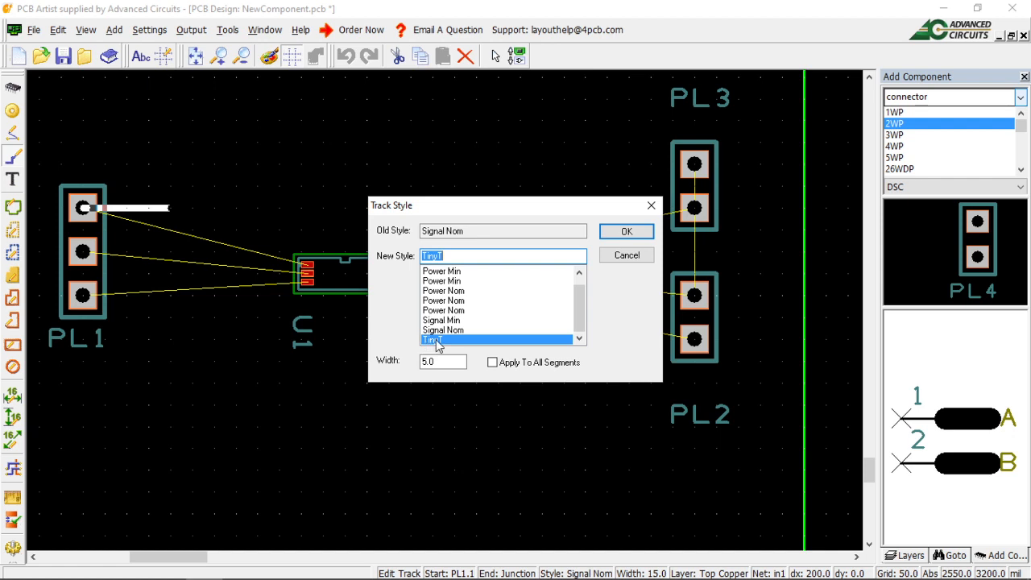
pyautogui.click(621, 232)
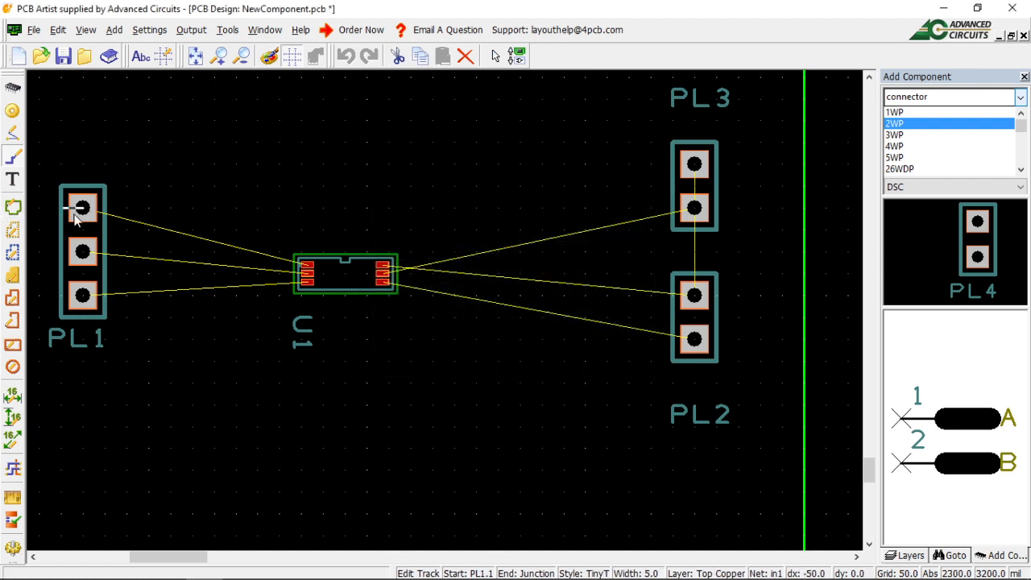
pyautogui.click(218, 231)
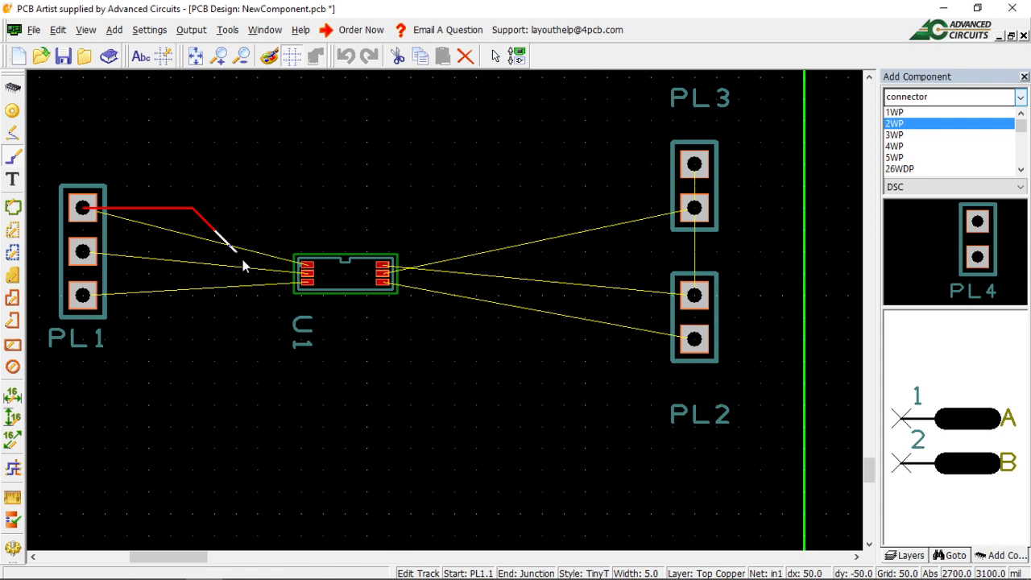
pyautogui.click(244, 260)
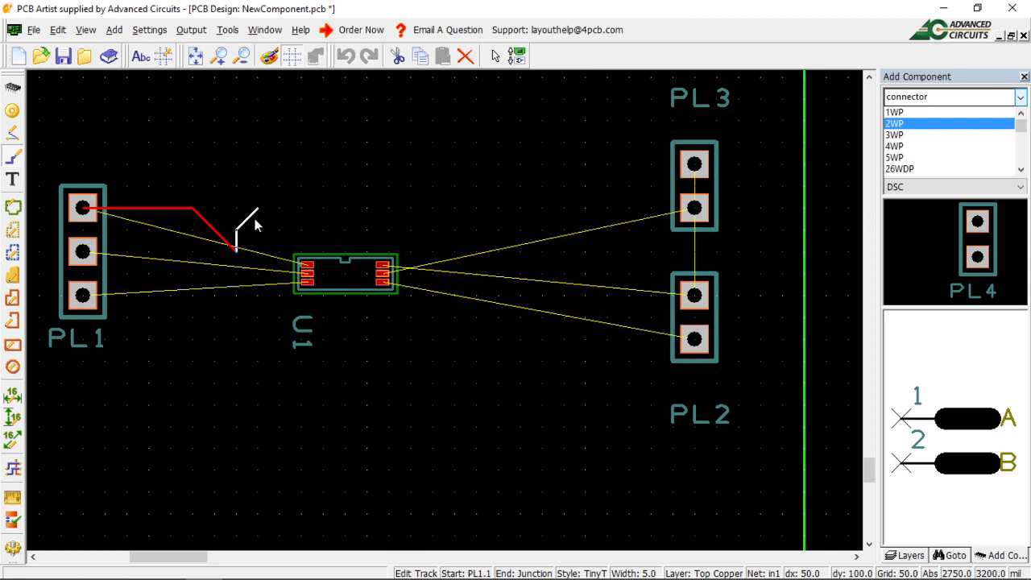
pyautogui.press('Escape')
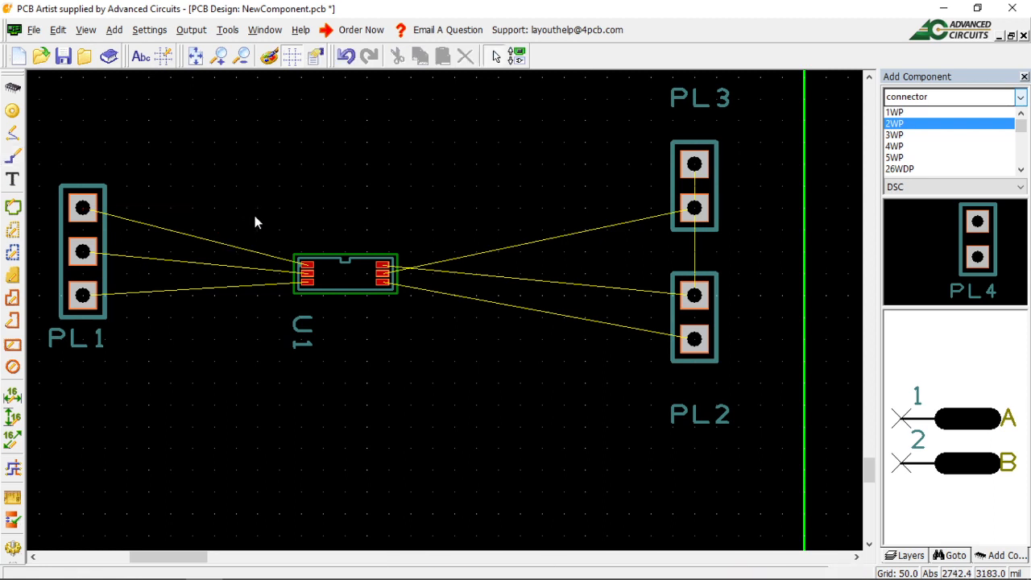
# - Set the working grid step size to 10 mil
pyautogui.click(163, 55)
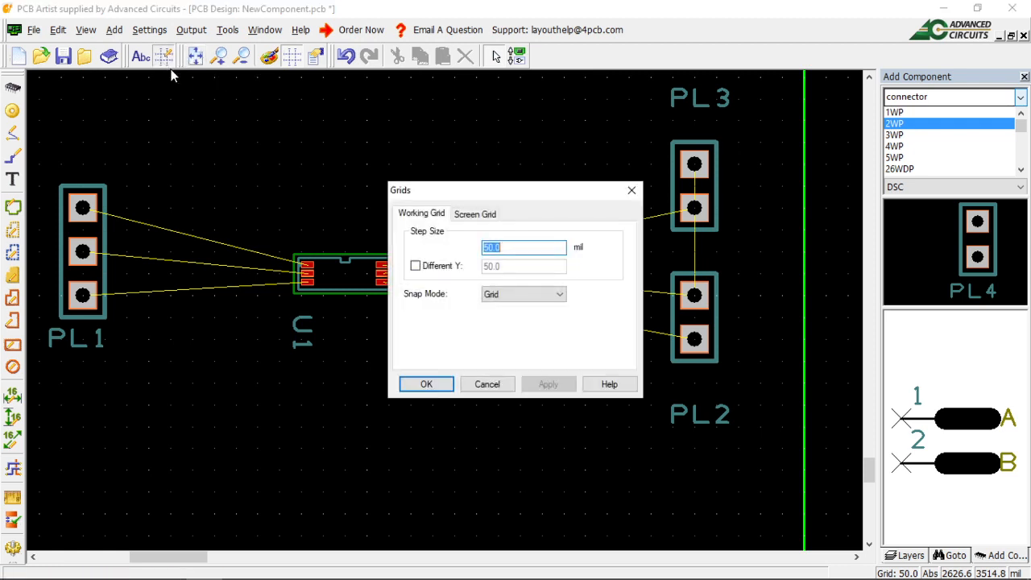
pyautogui.click(506, 247)
pyautogui.press('BackSpace')
pyautogui.press('BackSpace')
pyautogui.press('BackSpace')
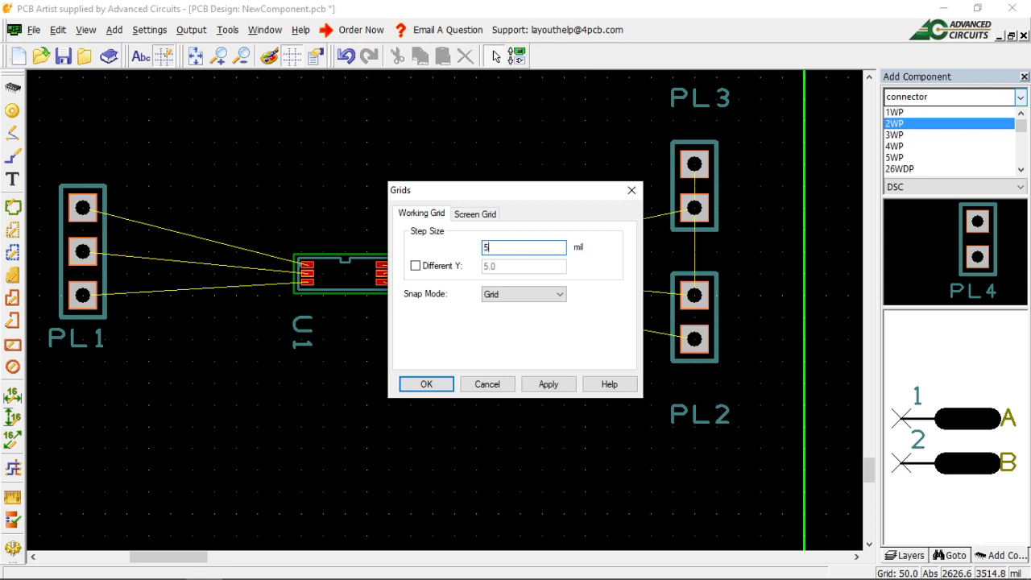
pyautogui.write('10')
pyautogui.click(567, 384)
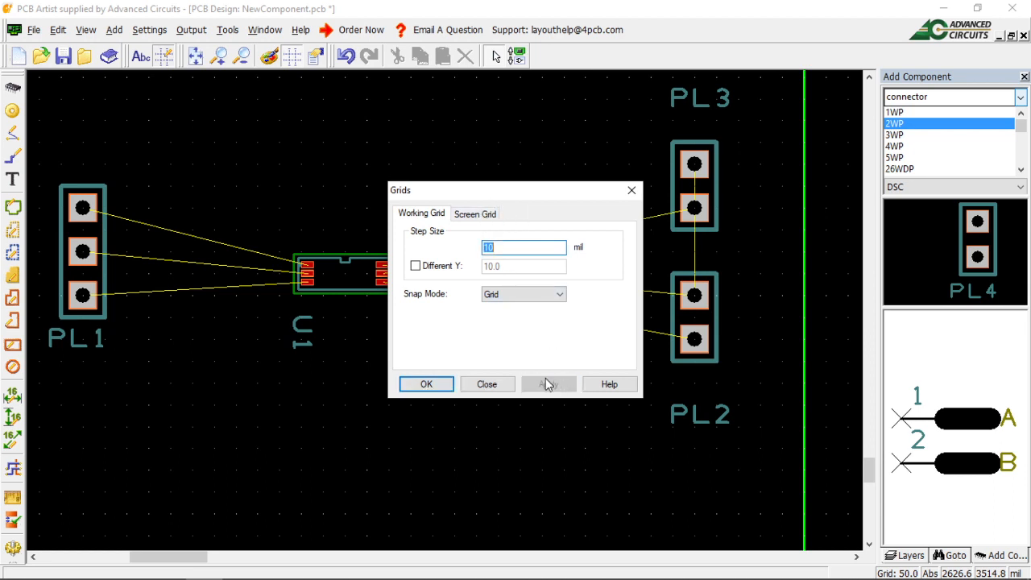
pyautogui.click(439, 384)
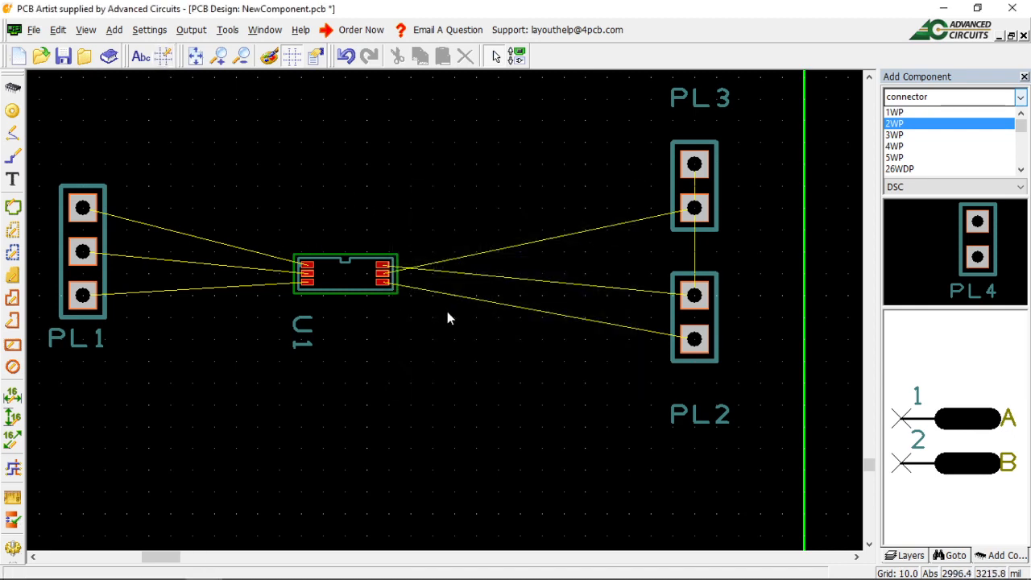
pyautogui.scroll(2, 450, 318)
pyautogui.scroll(-1, 449, 321)
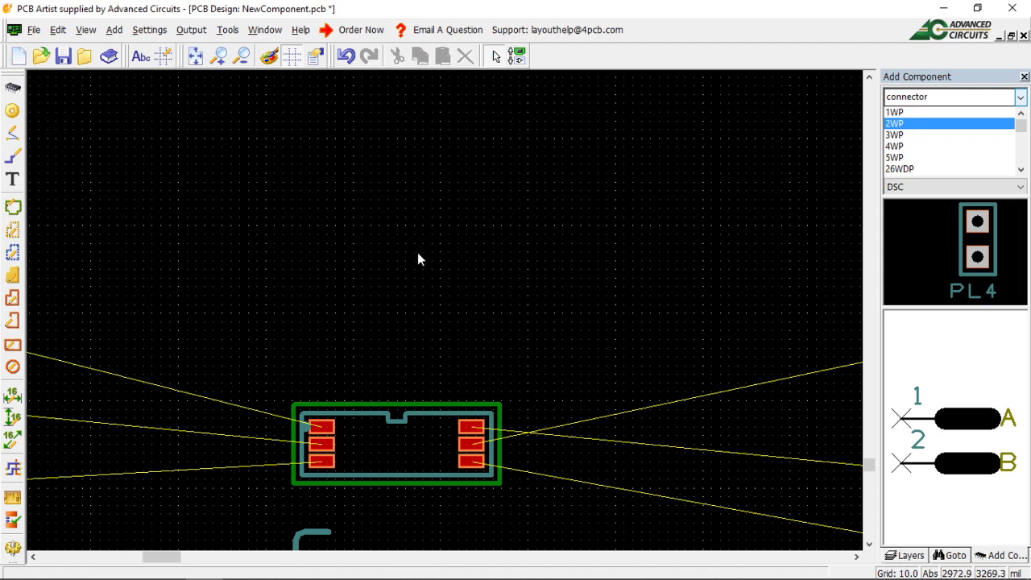
pyautogui.moveTo(370, 258); pyautogui.dragTo(474, 234)
pyautogui.scroll(2, 391, 306)
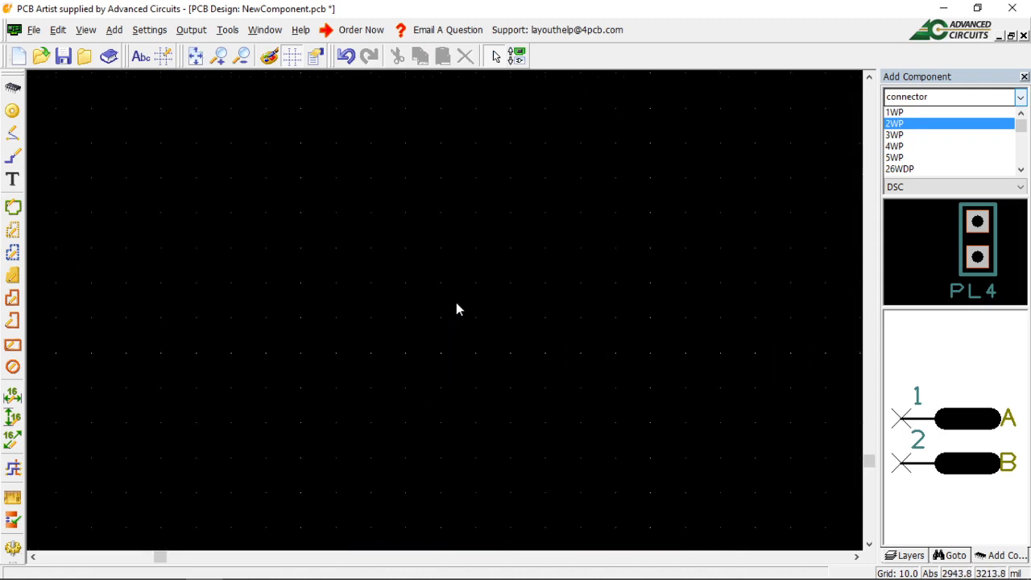
pyautogui.scroll(-4, 456, 308)
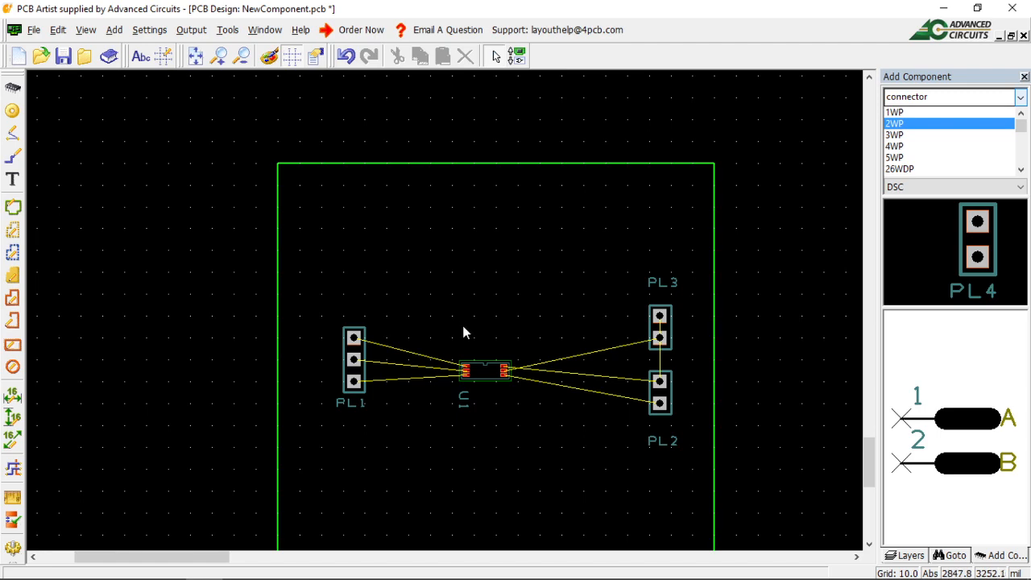
pyautogui.scroll(3, 454, 317)
pyautogui.scroll(-1, 449, 319)
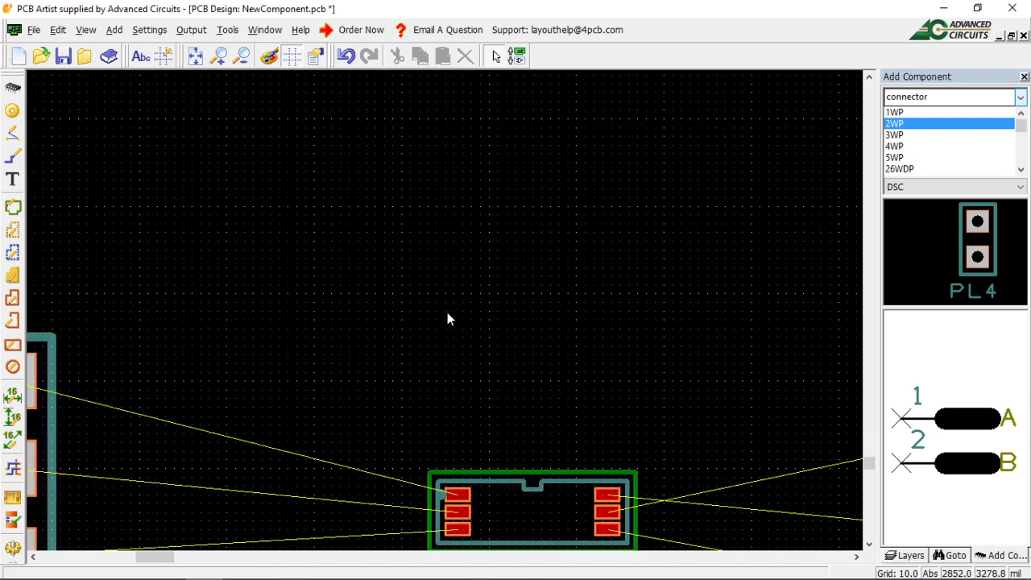
pyautogui.click(195, 56)
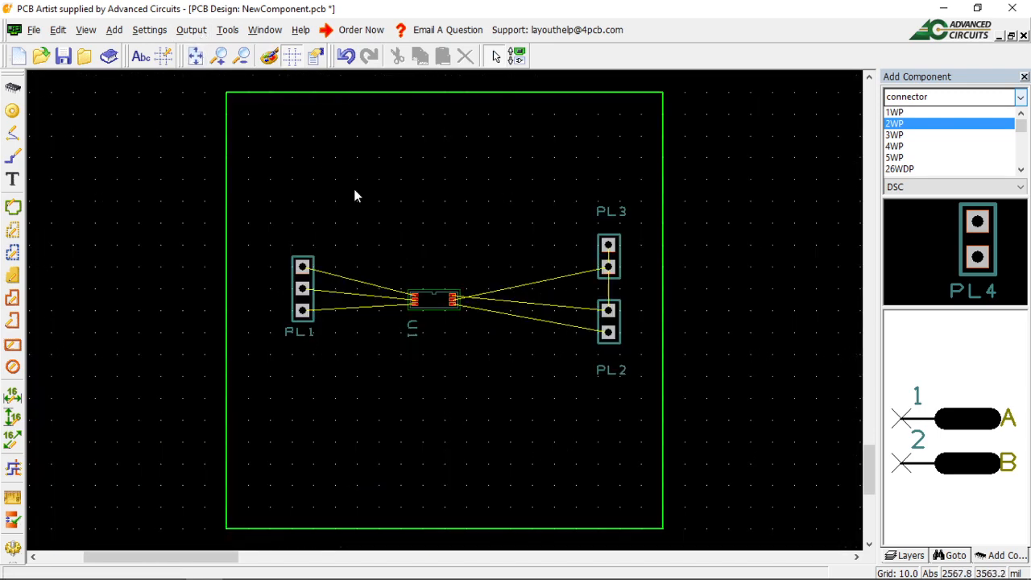
pyautogui.scroll(1, 451, 321)
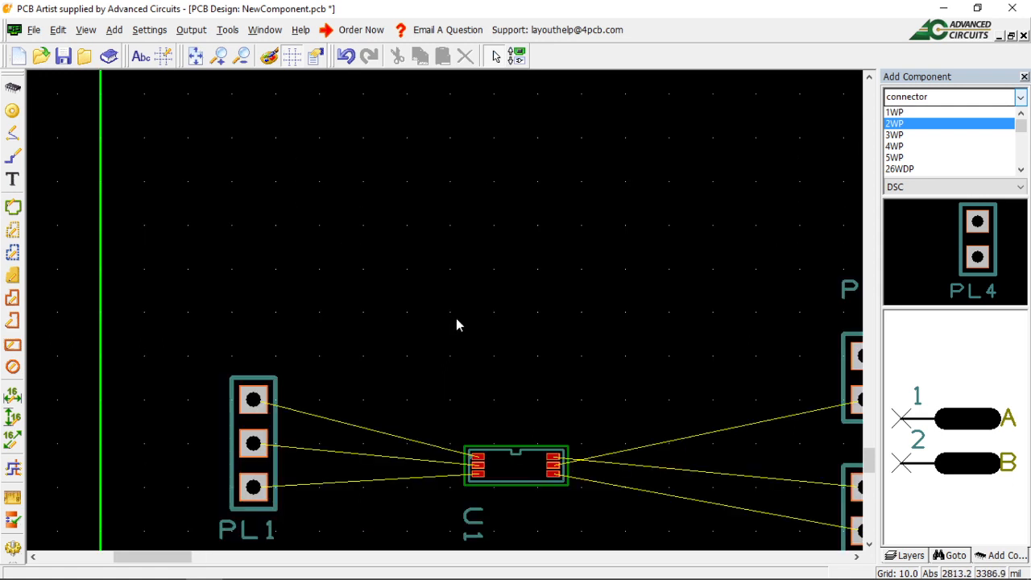
pyautogui.rightClick(489, 281)
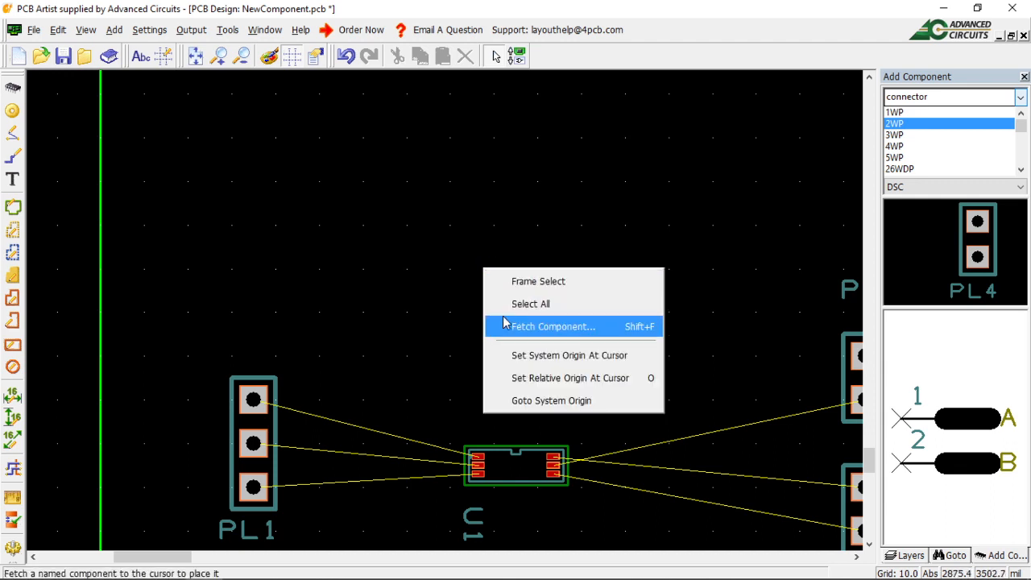
pyautogui.scroll(1, 445, 318)
pyautogui.click(436, 318)
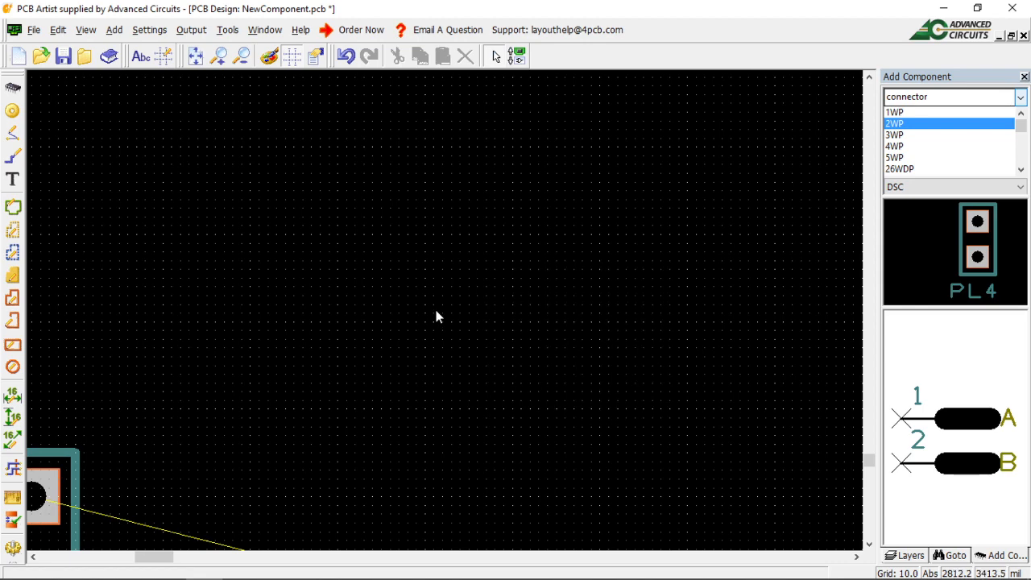
pyautogui.scroll(-2, 370, 316)
pyautogui.scroll(2, 325, 314)
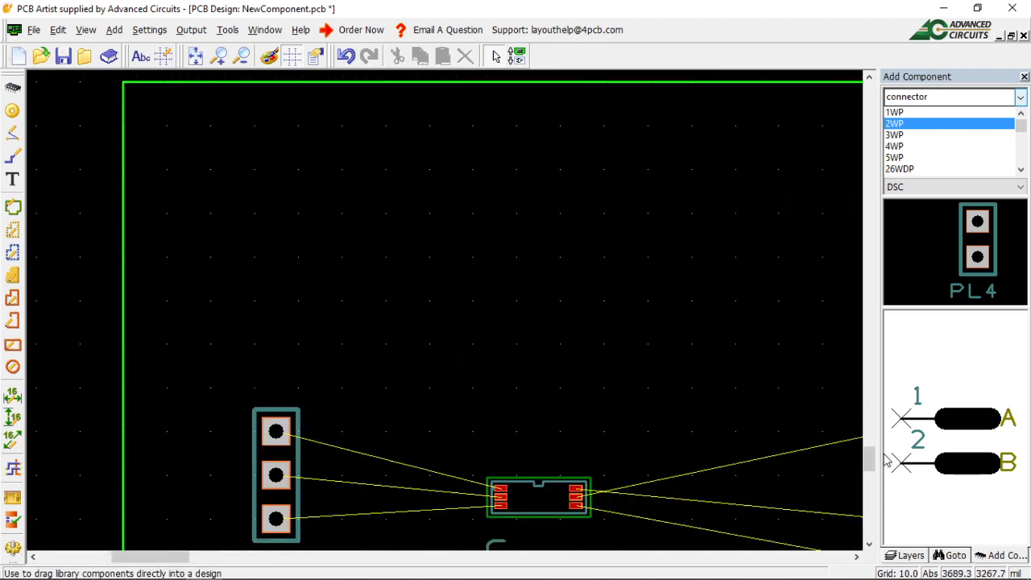
pyautogui.scroll(1, 448, 318)
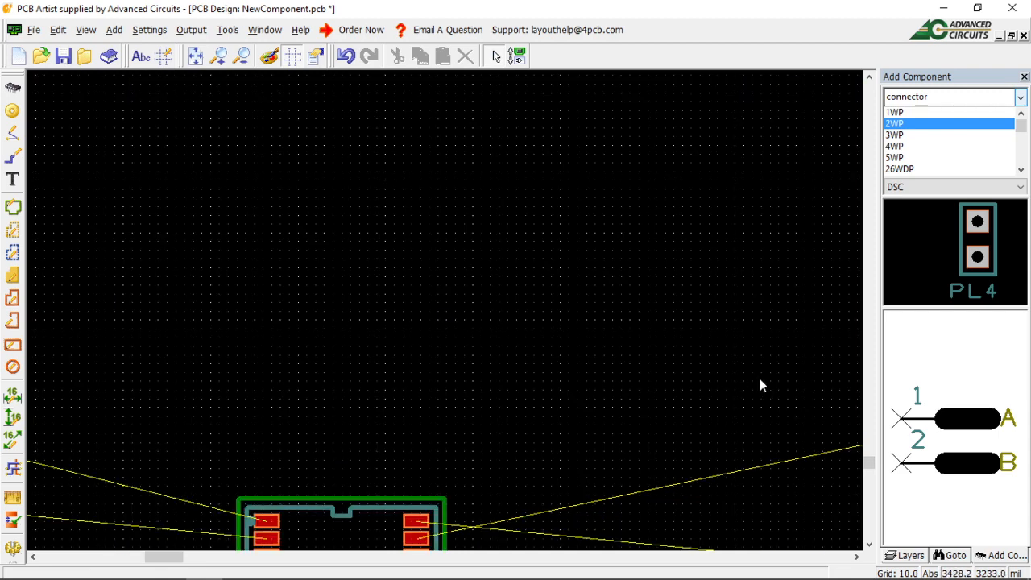
# - Route a top-copper track in the TinyT style from U1's upper-left pad to PL1's upper pad, with a diagonal section between two horizontal runs
pyautogui.moveTo(869, 462); pyautogui.dragTo(872, 478)
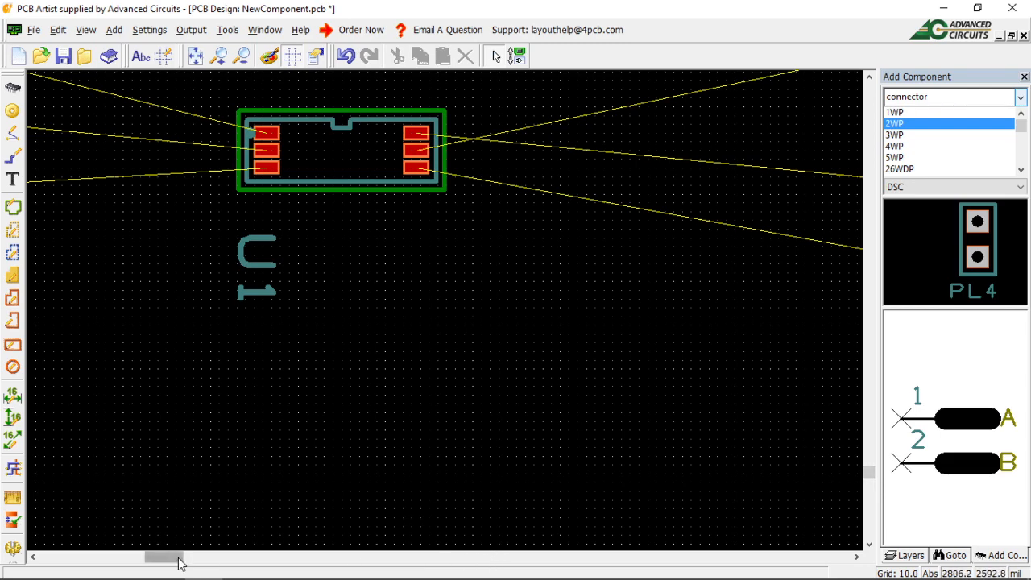
pyautogui.moveTo(178, 563); pyautogui.dragTo(168, 562)
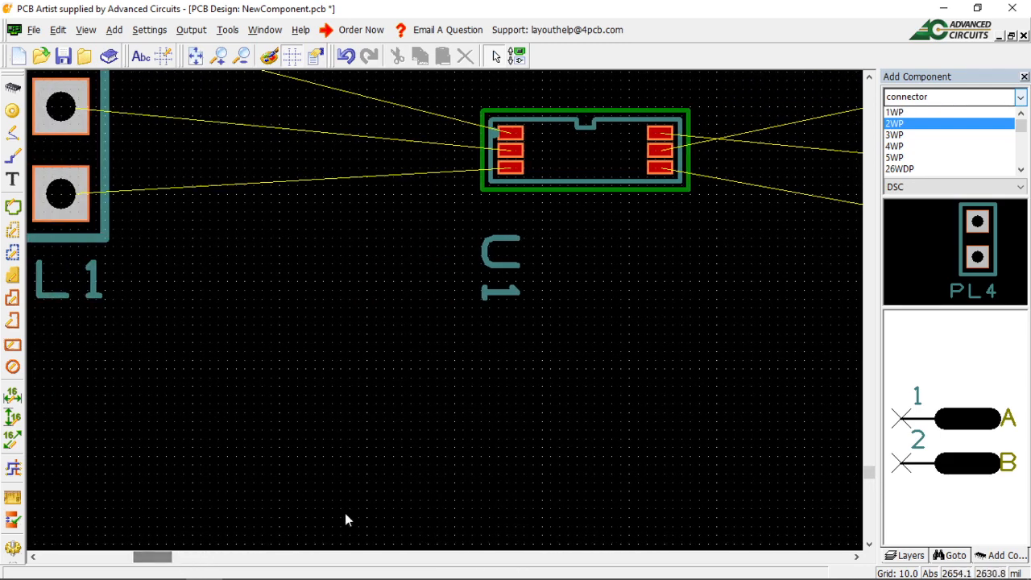
pyautogui.moveTo(870, 479); pyautogui.dragTo(873, 473)
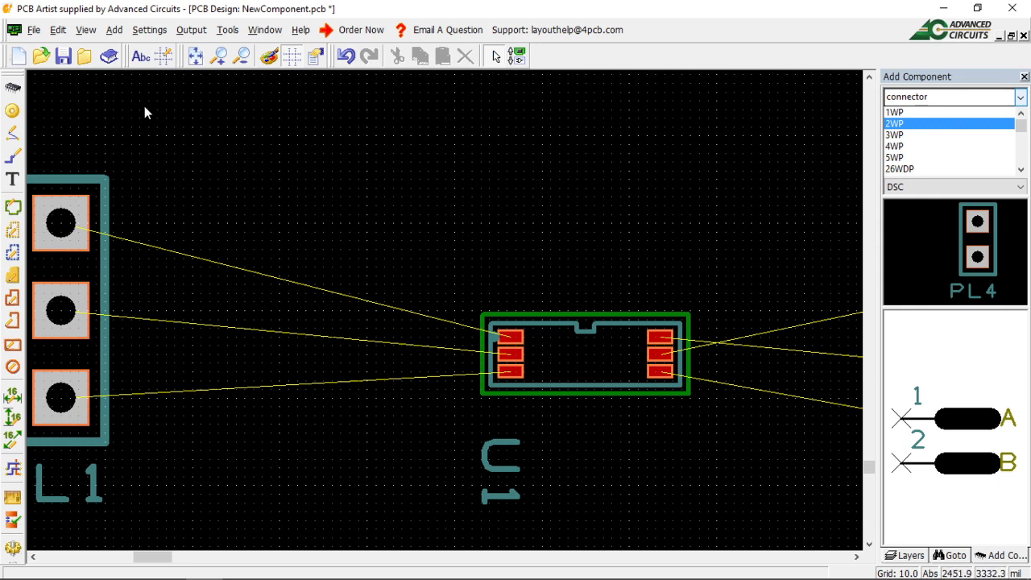
pyautogui.click(13, 156)
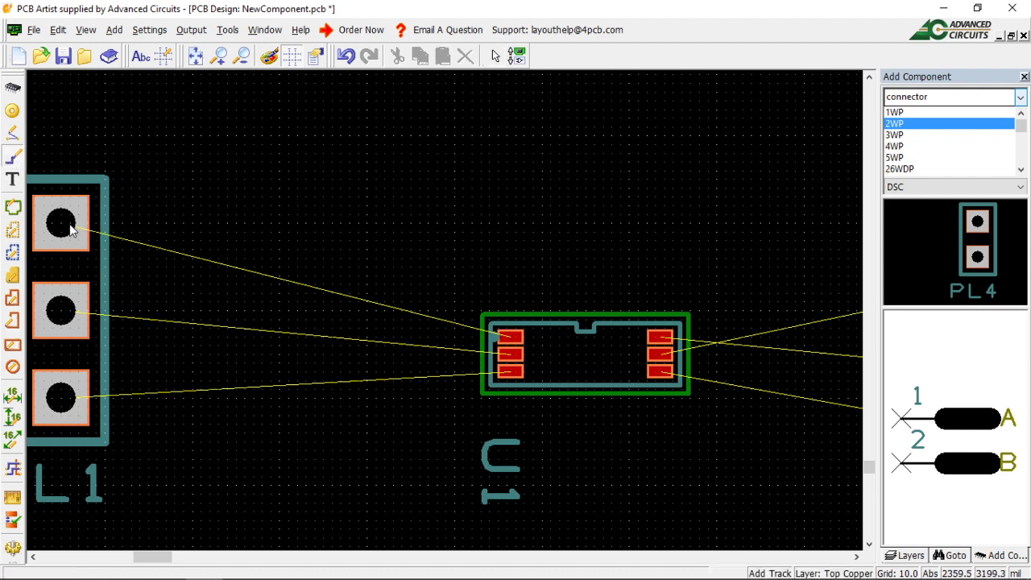
pyautogui.click(508, 339)
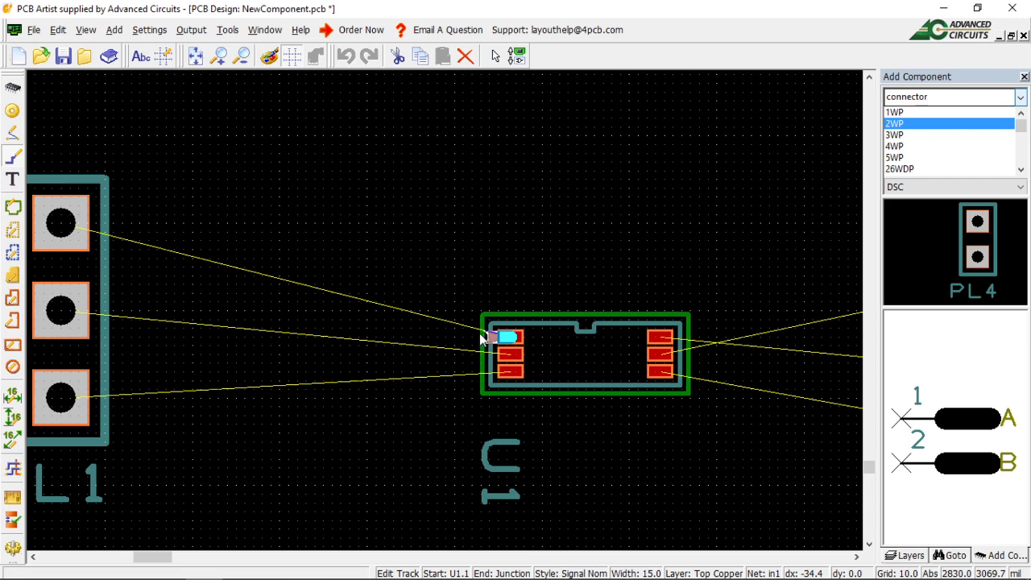
pyautogui.rightClick(464, 342)
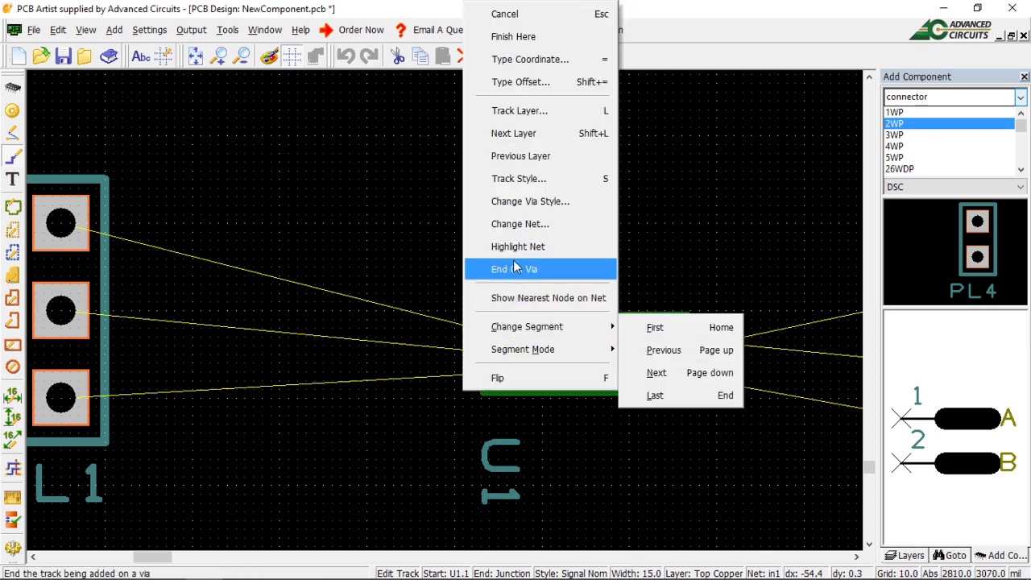
pyautogui.click(526, 183)
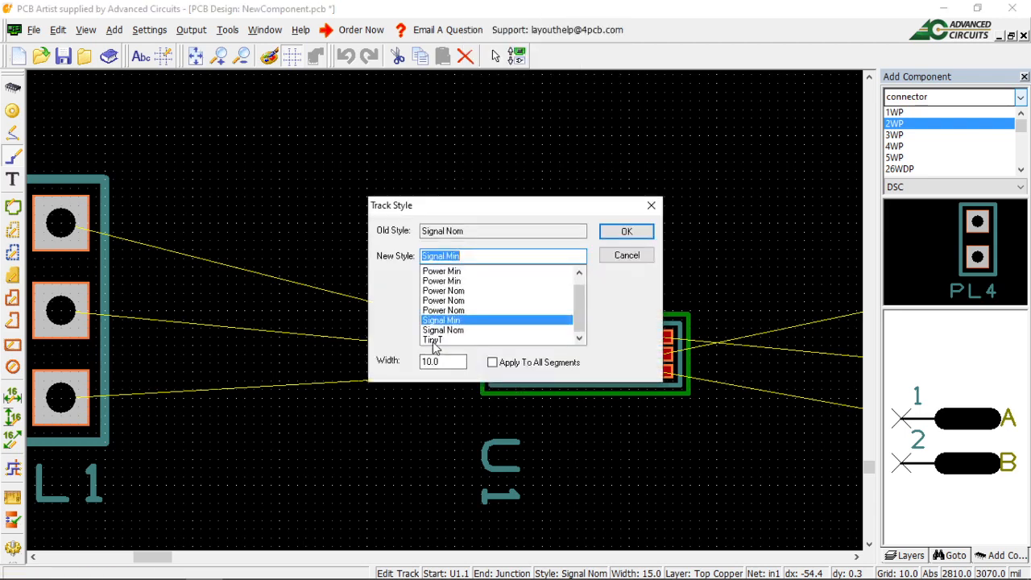
pyautogui.click(481, 339)
pyautogui.click(626, 232)
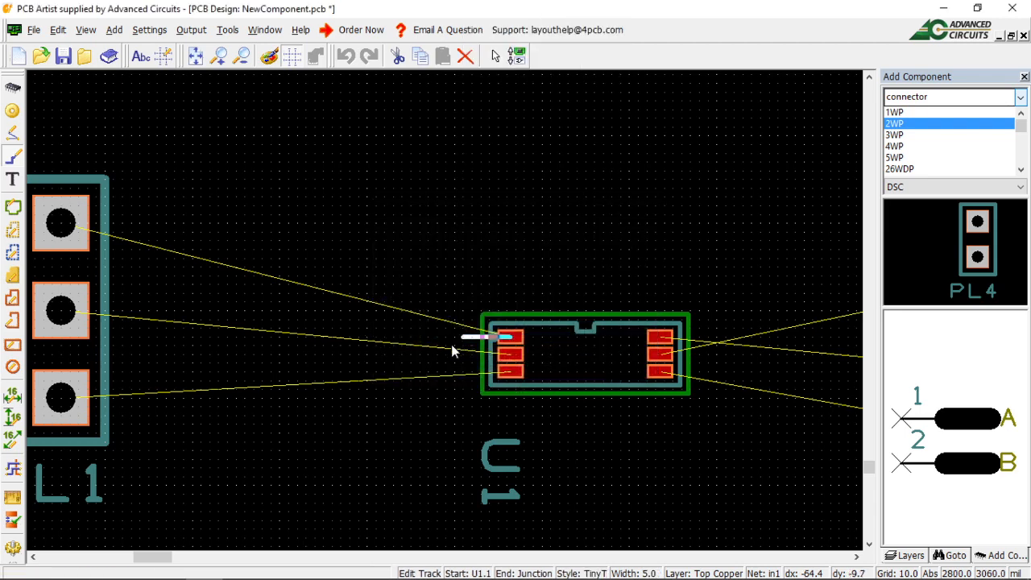
pyautogui.click(305, 295)
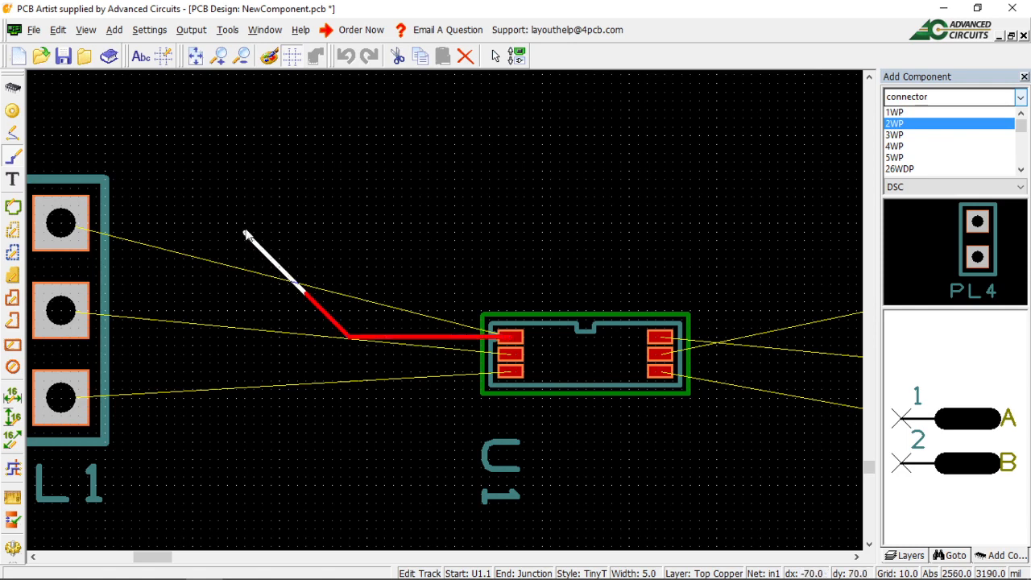
pyautogui.click(245, 233)
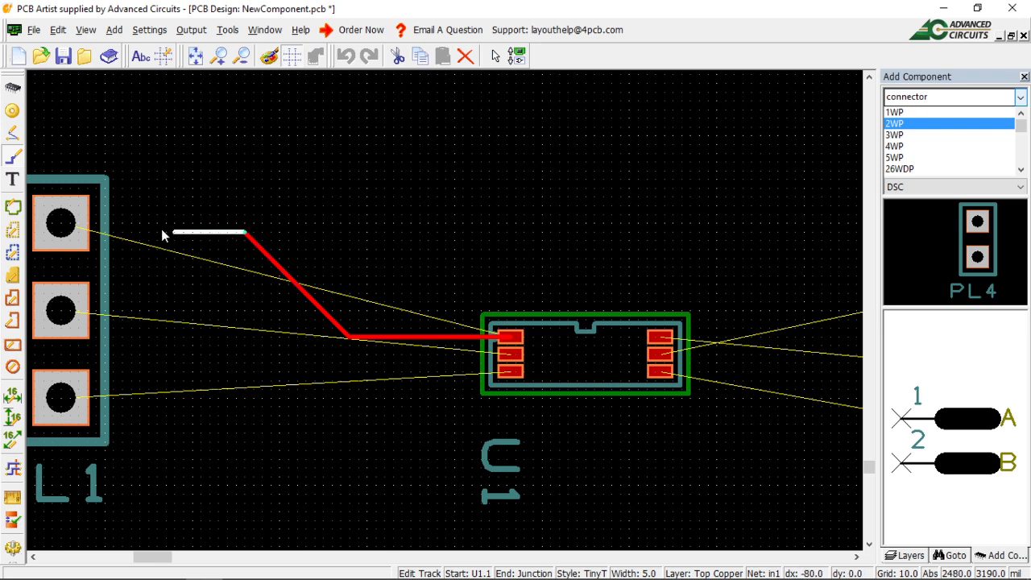
pyautogui.click(80, 231)
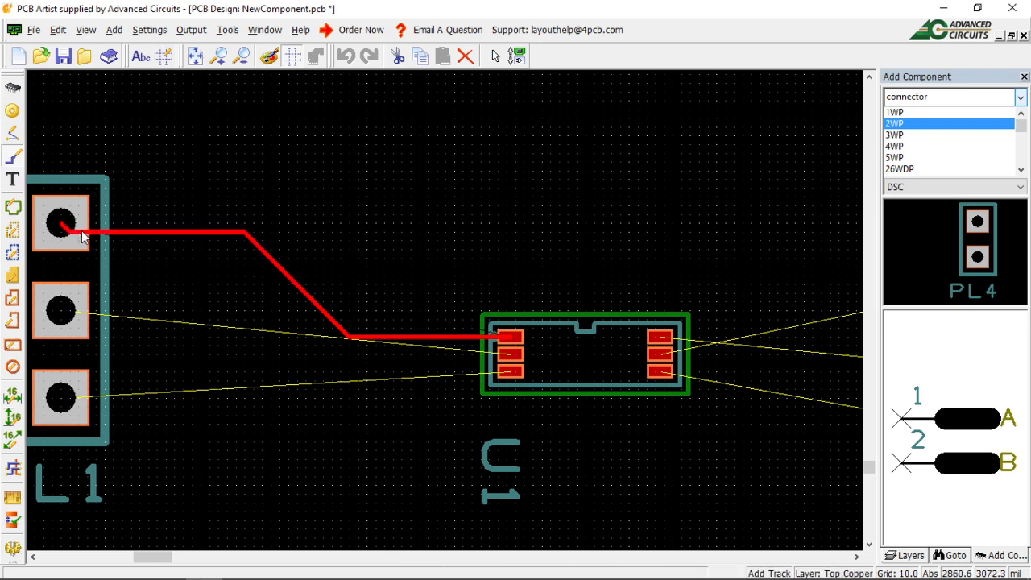
# - Route a top-copper track in the TinyT style from U1's middle-left pad to PL1's middle pad
pyautogui.click(503, 358)
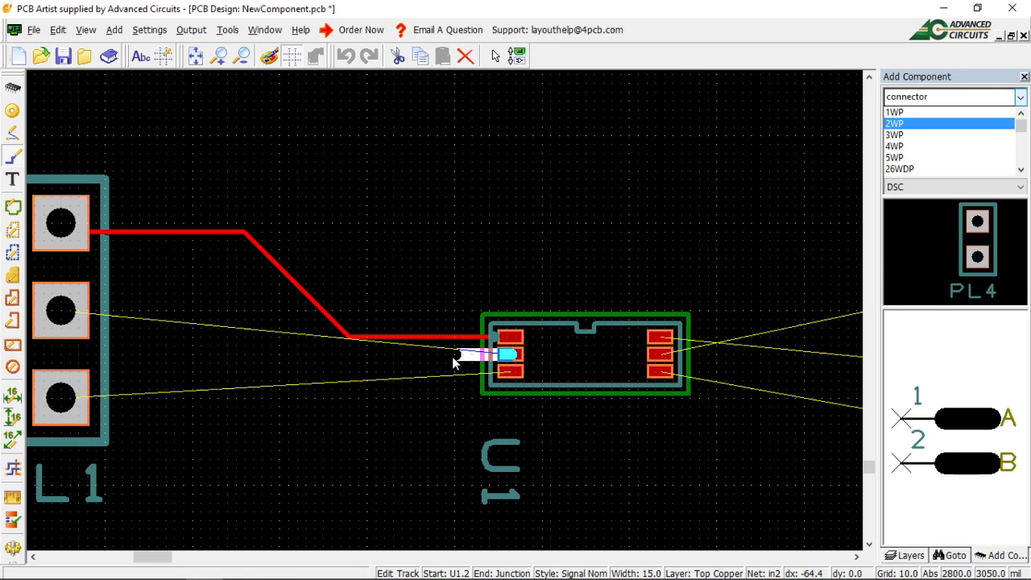
pyautogui.rightClick(452, 356)
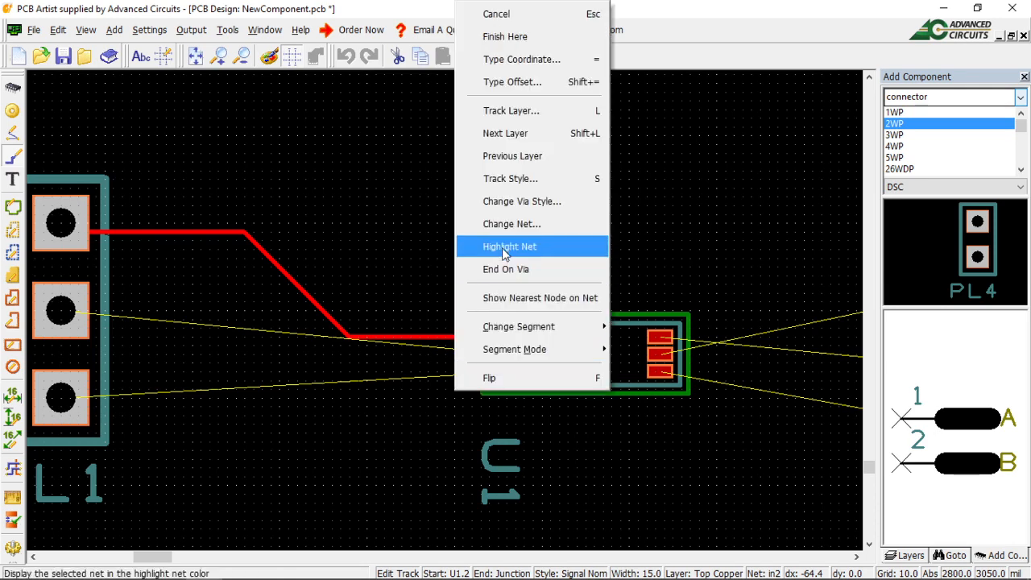
pyautogui.click(512, 179)
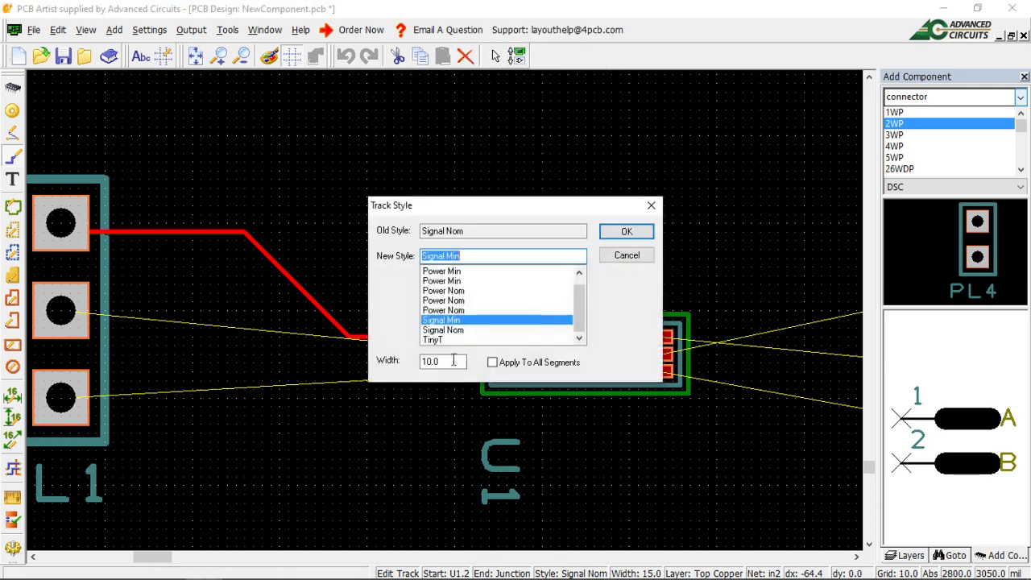
pyautogui.click(515, 339)
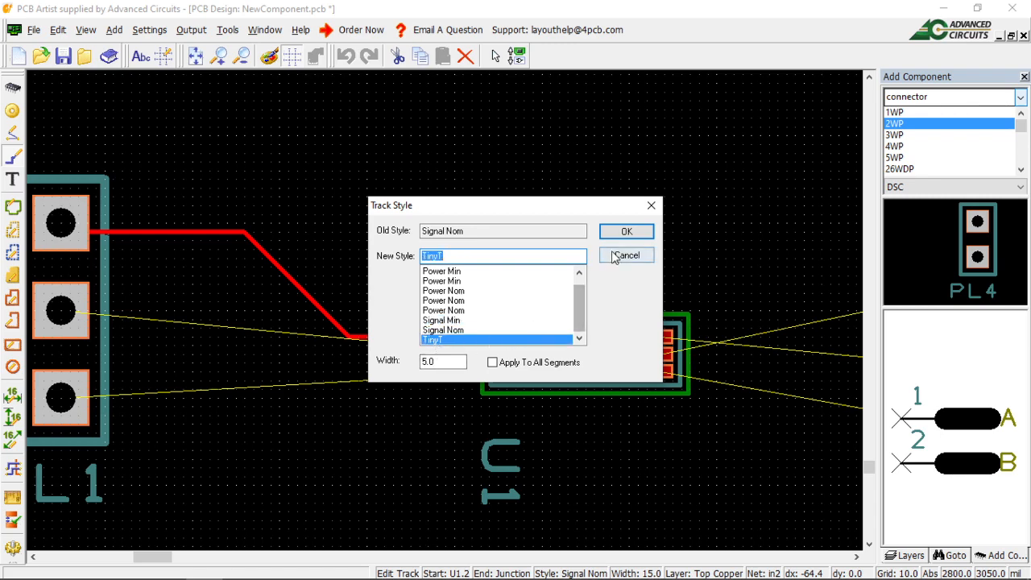
pyautogui.click(625, 231)
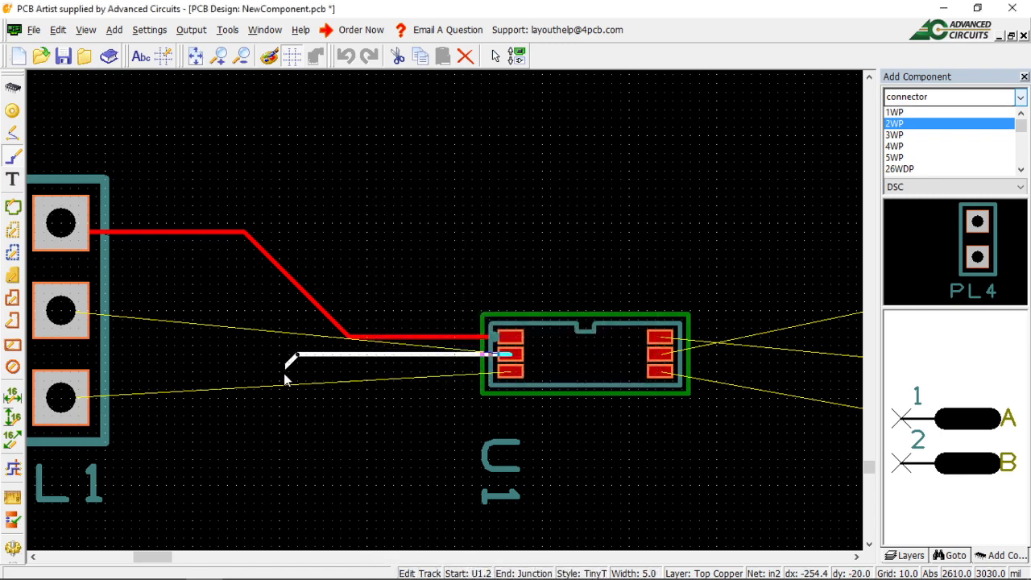
pyautogui.click(166, 321)
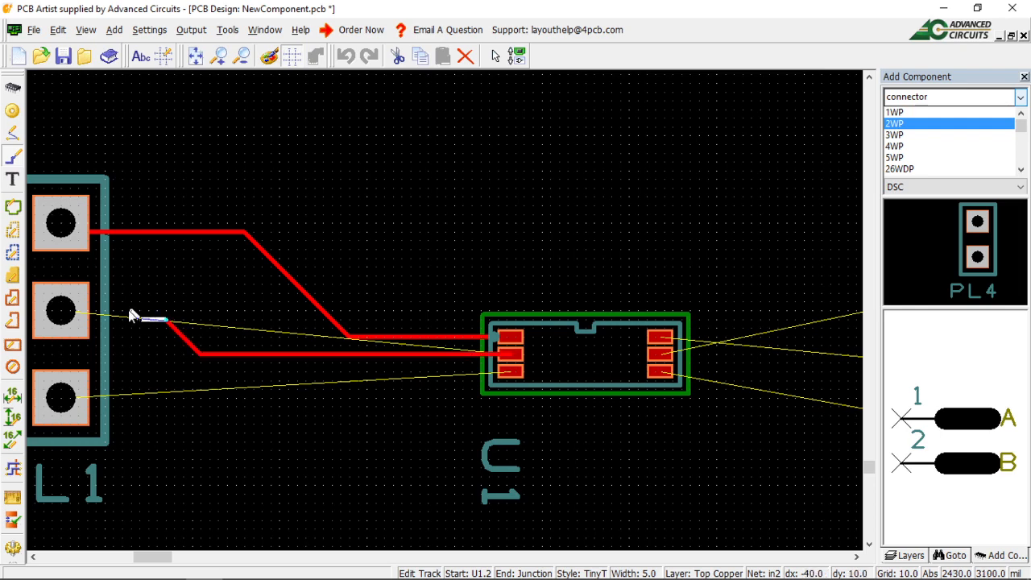
pyautogui.click(68, 316)
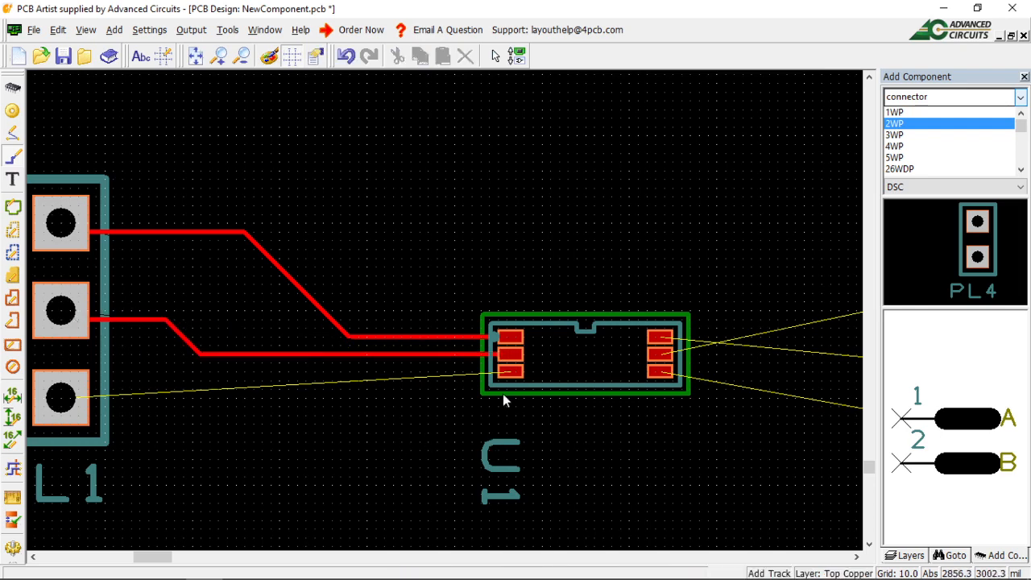
# - Route a top-copper track in the TinyT style from U1's lower-left pad to PL1's bottom pad
pyautogui.click(496, 371)
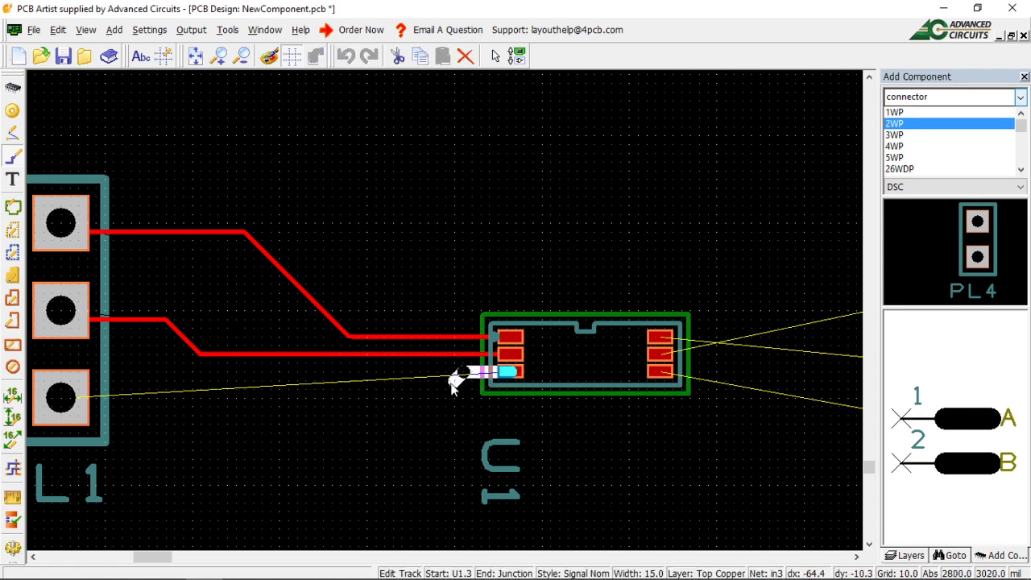
pyautogui.rightClick(427, 382)
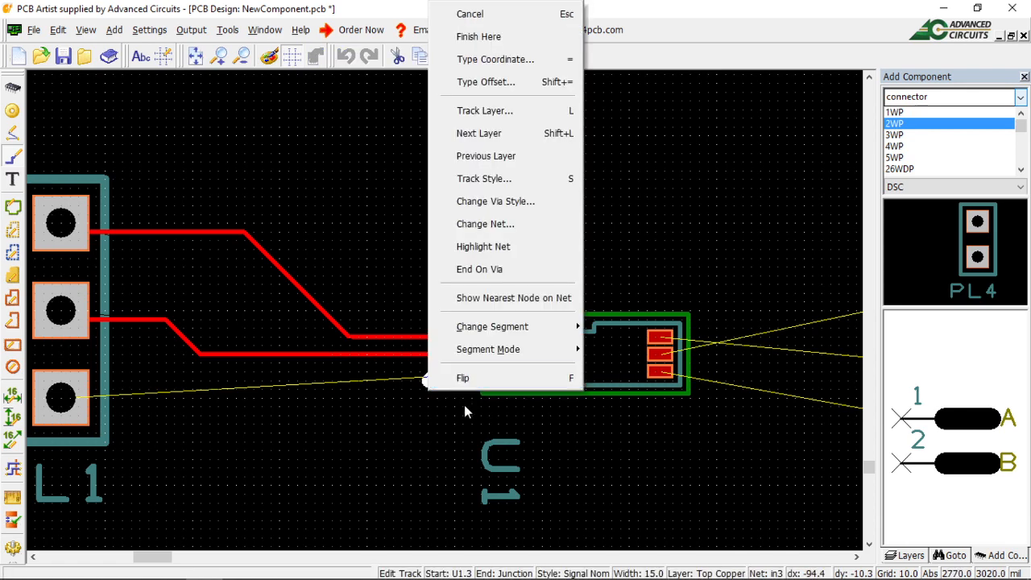
pyautogui.click(483, 178)
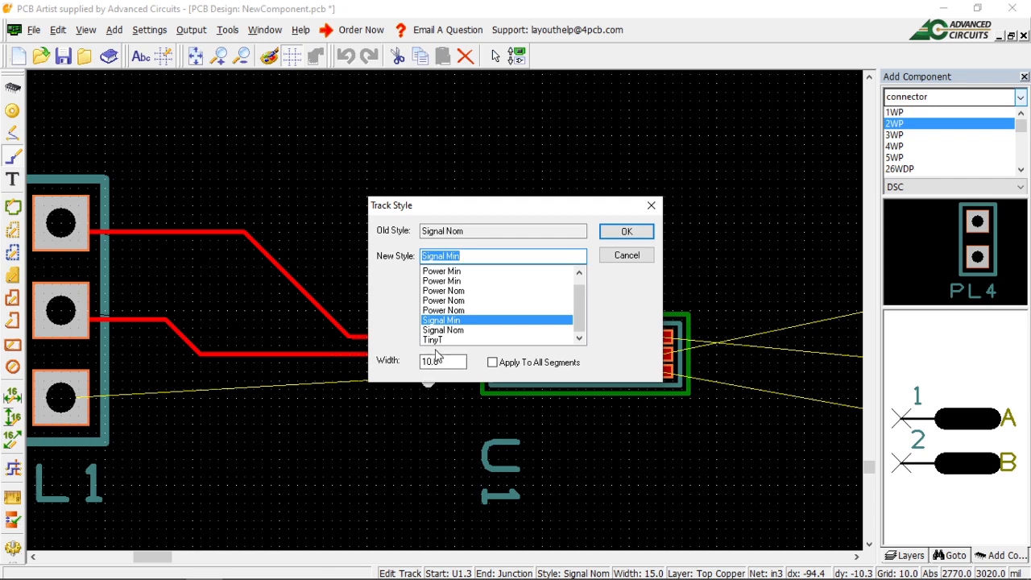
pyautogui.click(432, 339)
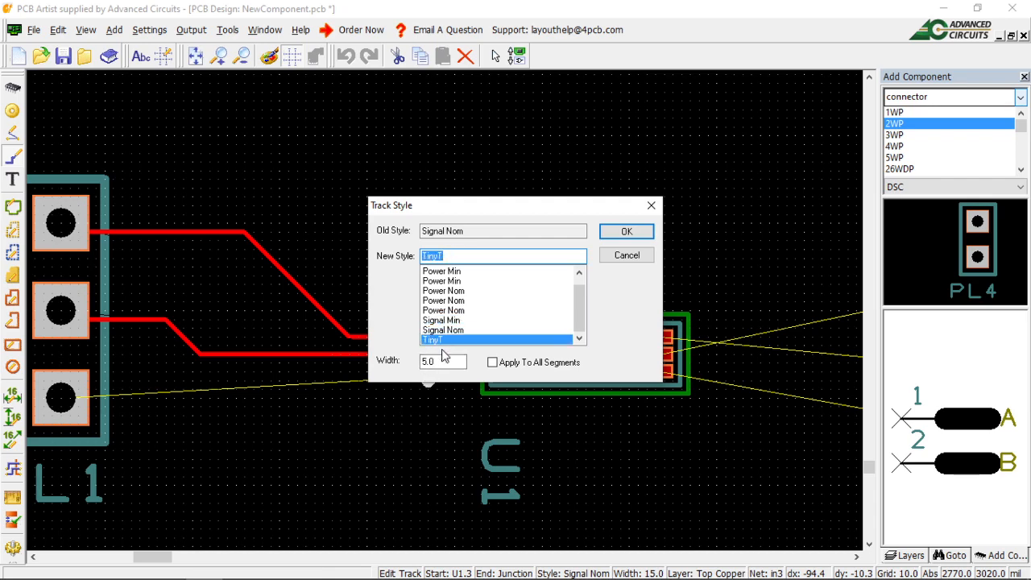
pyautogui.click(626, 232)
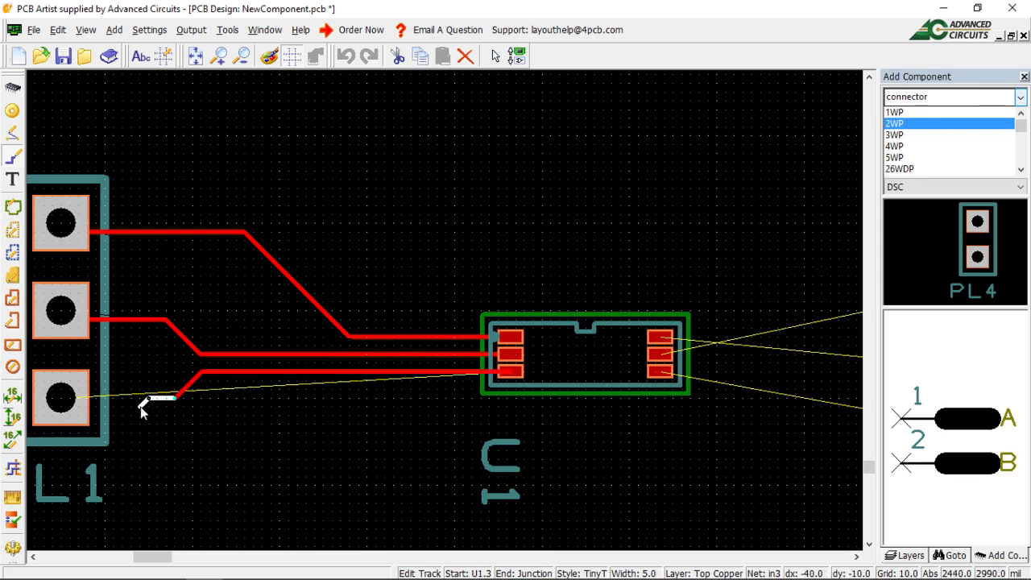
pyautogui.click(85, 403)
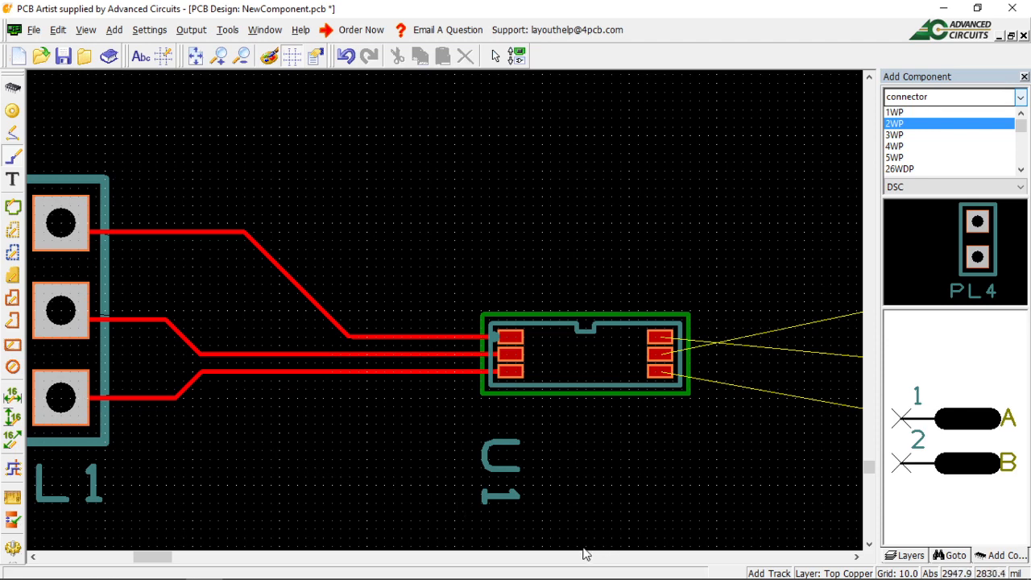
pyautogui.moveTo(159, 565); pyautogui.dragTo(182, 577)
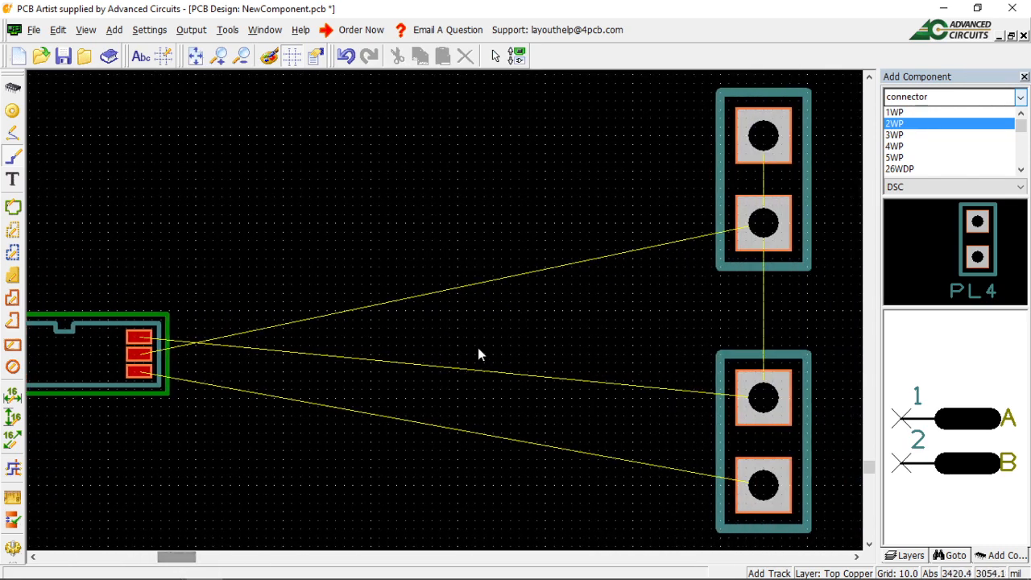
pyautogui.click(720, 199)
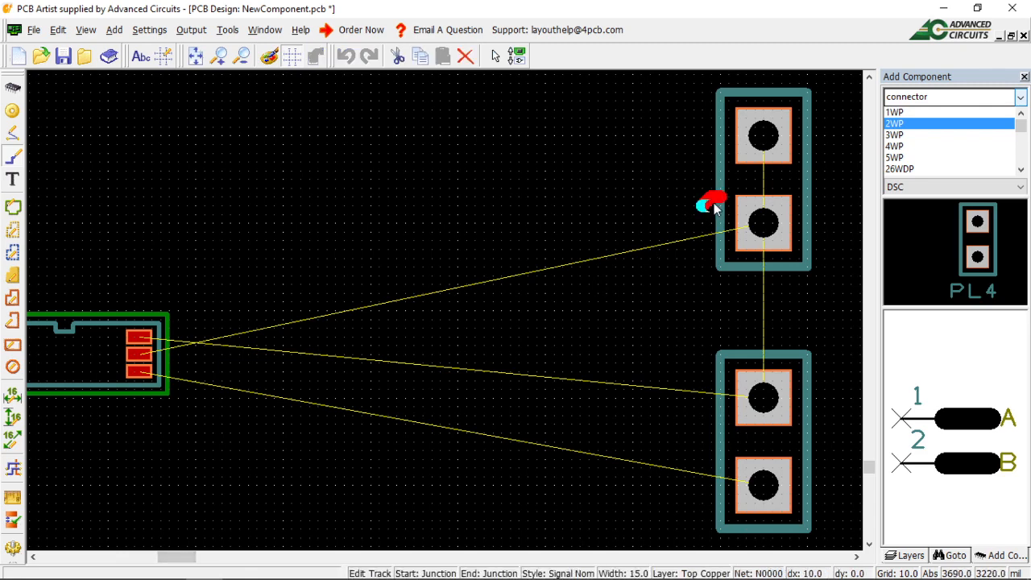
pyautogui.press('Escape')
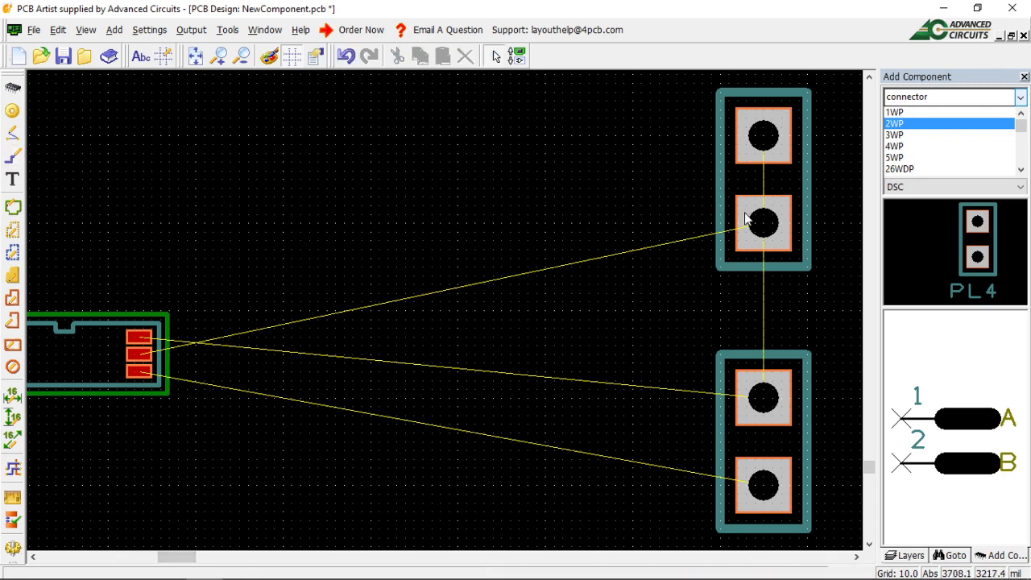
pyautogui.click(798, 264)
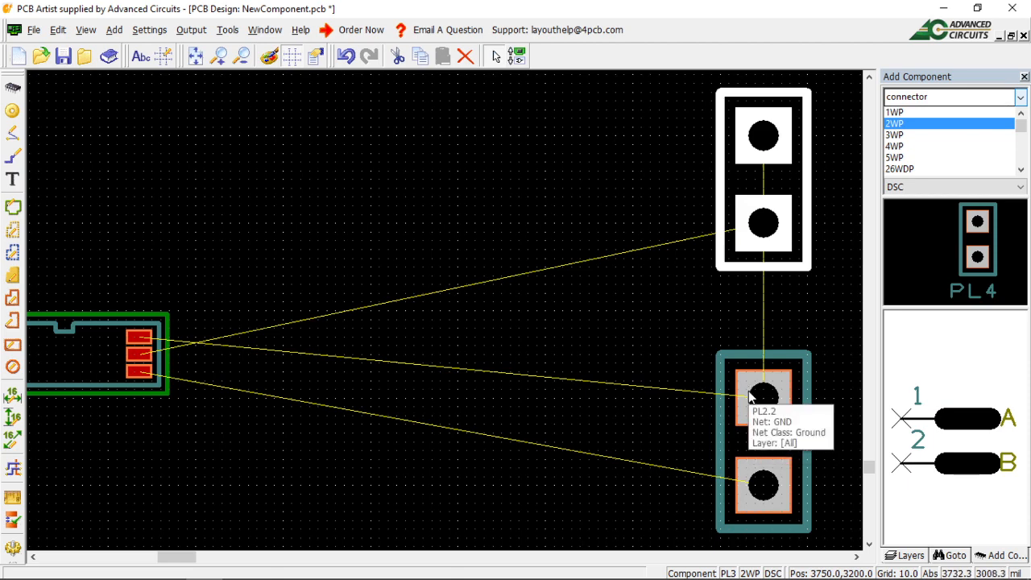
pyautogui.click(149, 375)
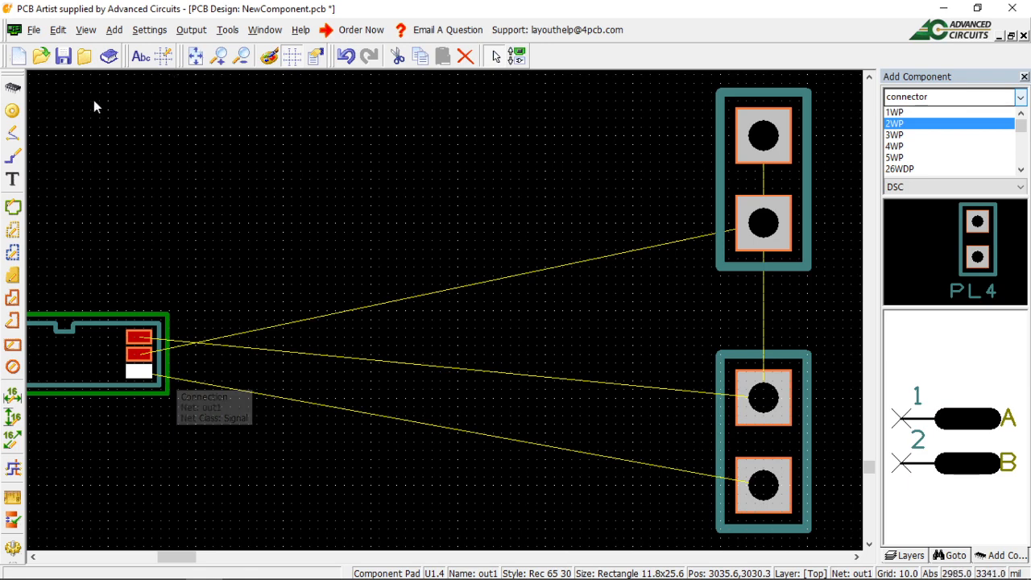
# - Route a top-copper track in the TinyT style from U1's lower-right pad to PL2's lower pad, stepping down diagonally between horizontal runs
pyautogui.click(12, 157)
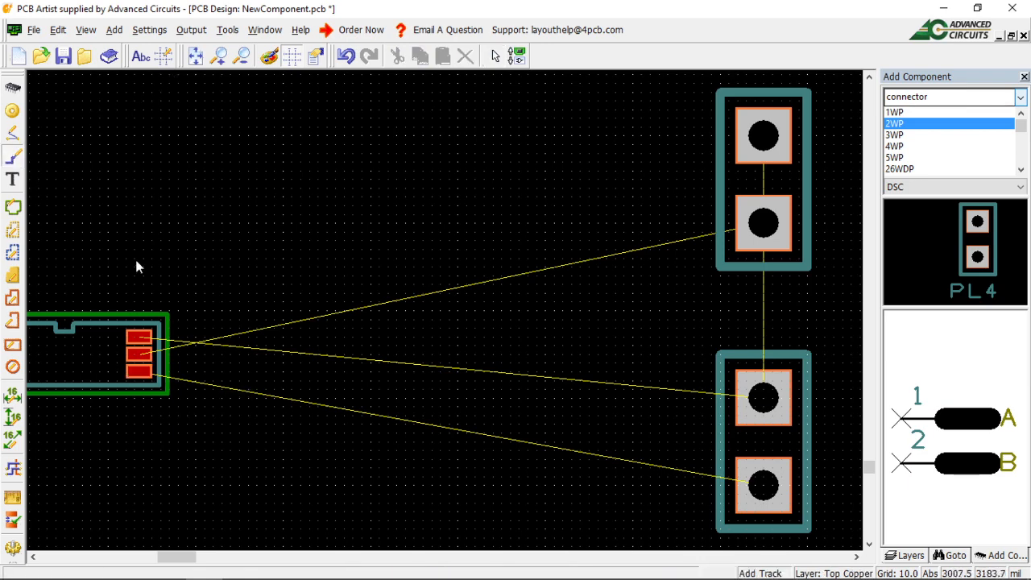
pyautogui.click(148, 376)
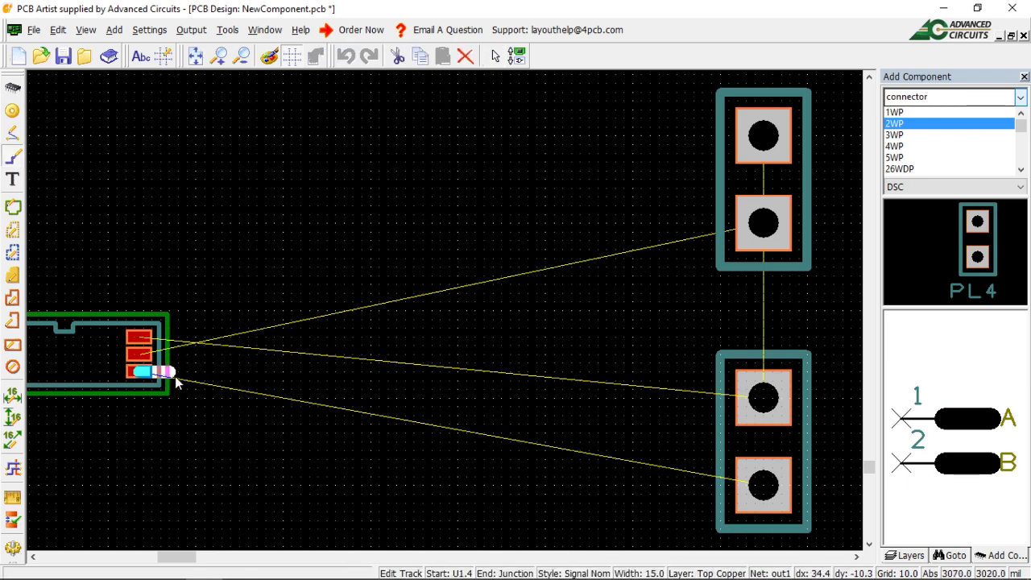
pyautogui.rightClick(185, 379)
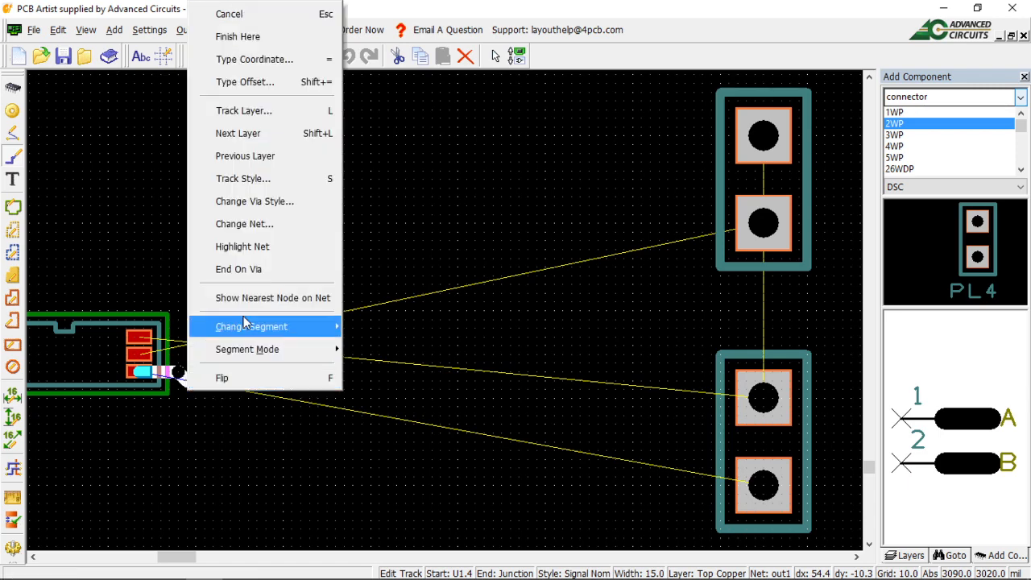
pyautogui.click(265, 182)
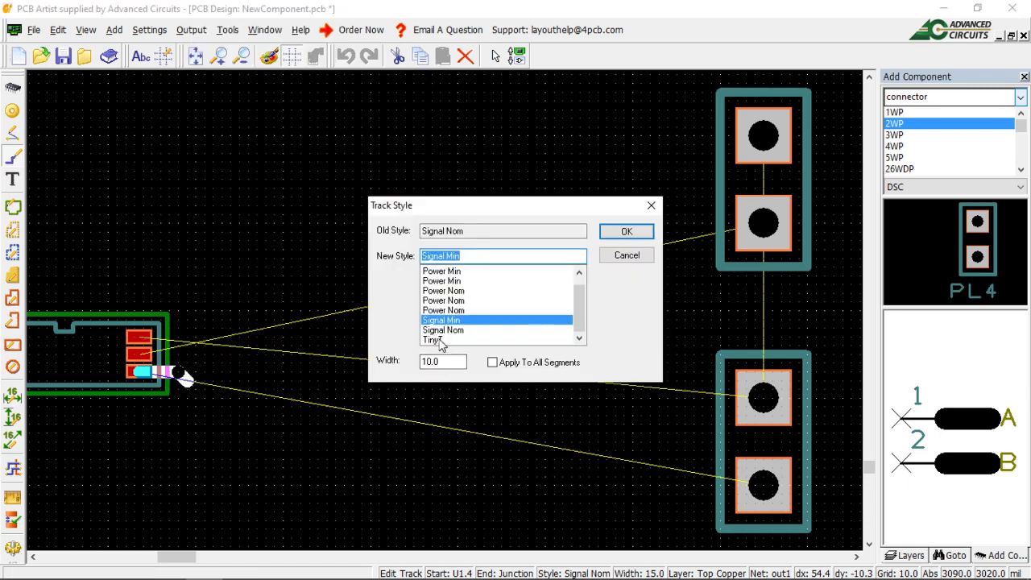
pyautogui.click(436, 341)
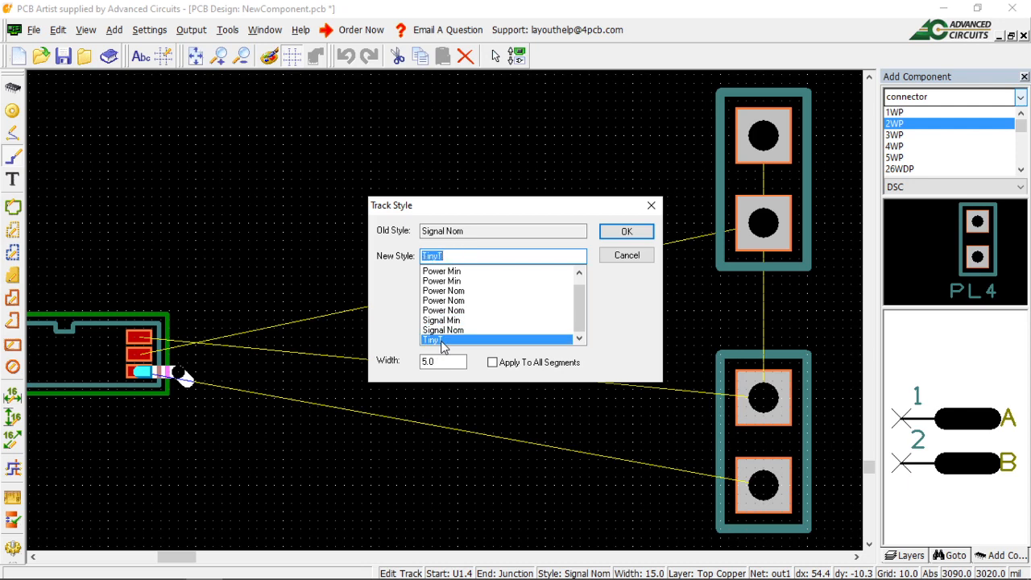
pyautogui.click(622, 231)
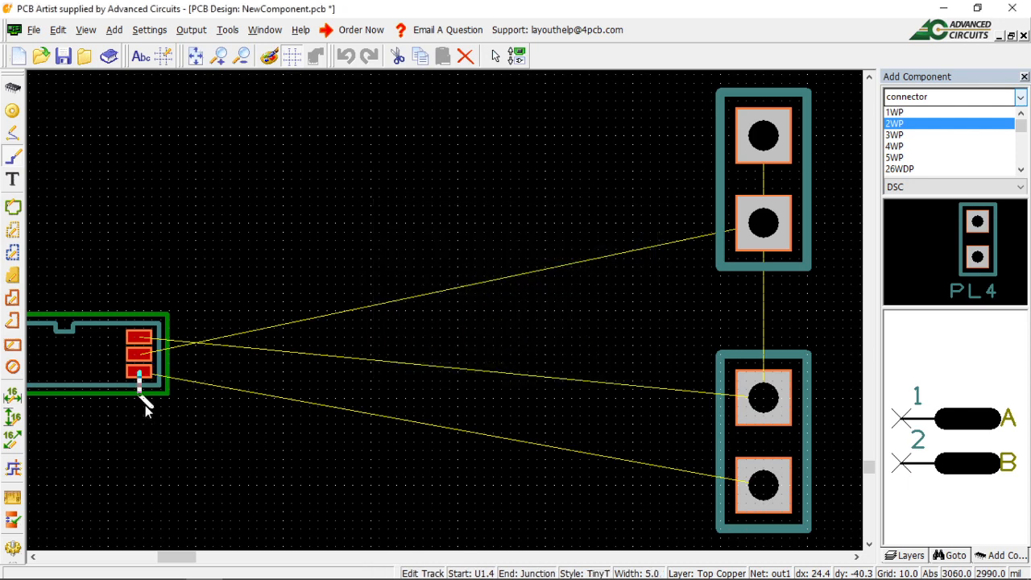
pyautogui.click(321, 381)
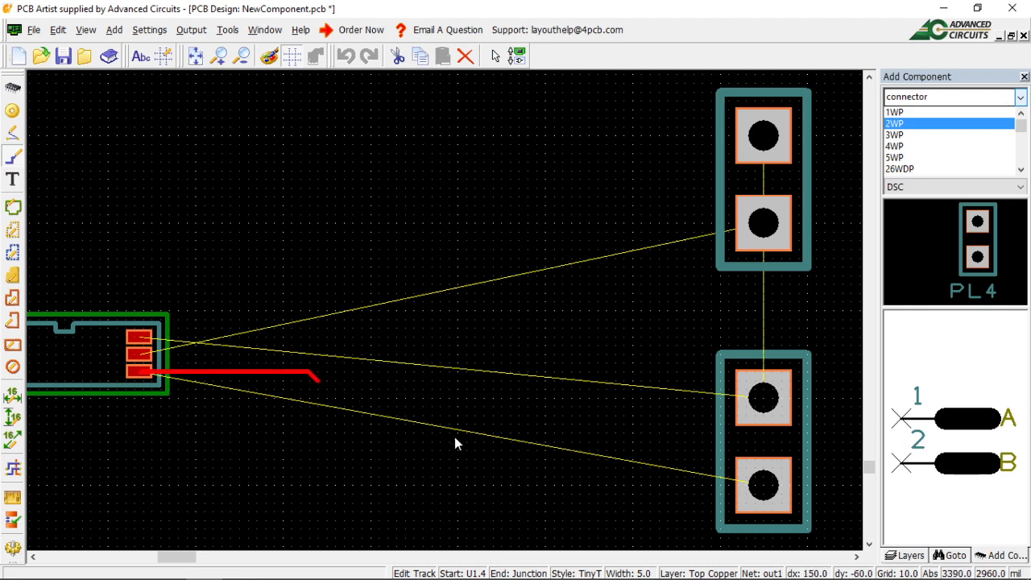
pyautogui.click(617, 476)
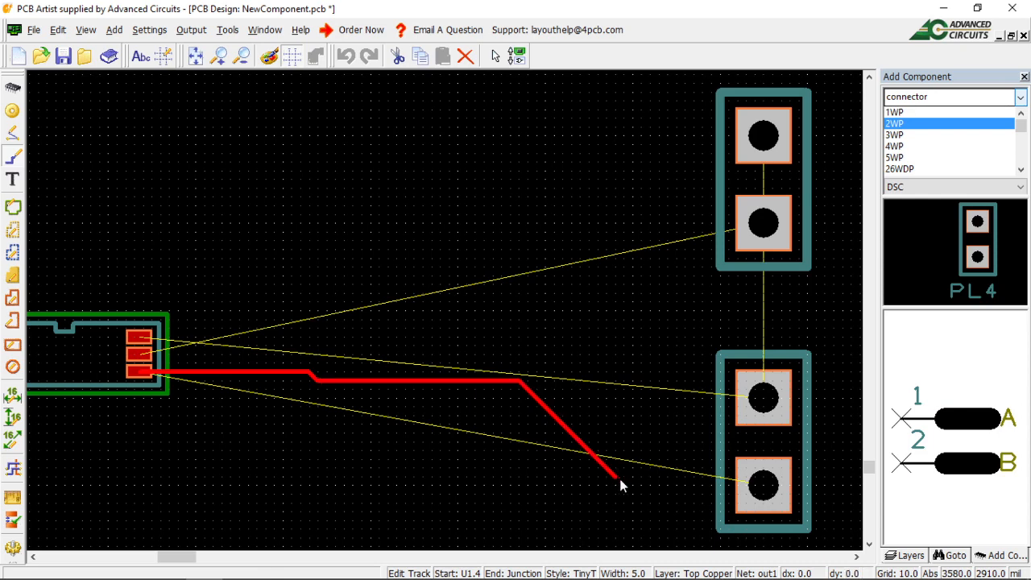
pyautogui.click(747, 482)
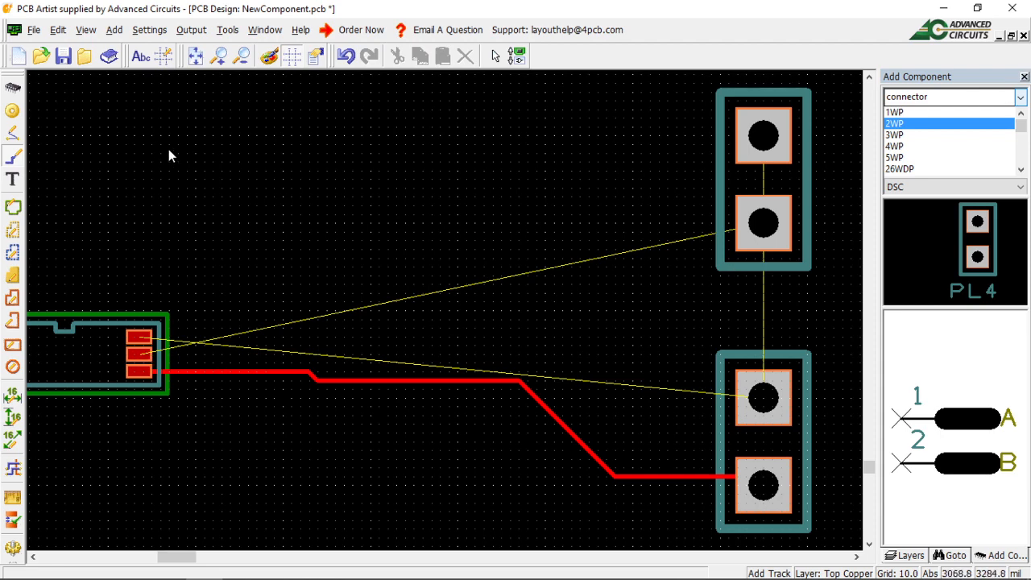
pyautogui.press('Escape')
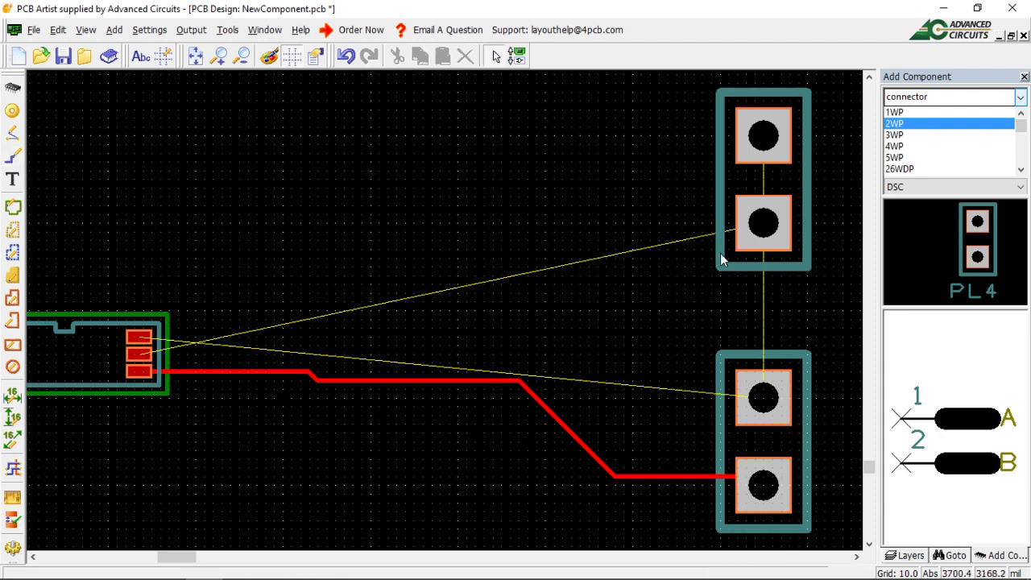
# - Rotate connector PL3 by 180 degrees and place it directly above PL2 at position 3750, 3250
pyautogui.moveTo(718, 253)
pyautogui.mouseDown()
pyautogui.moveTo(653, 258)
pyautogui.moveTo(564, 234)
pyautogui.moveTo(544, 286)
pyautogui.mouseUp()
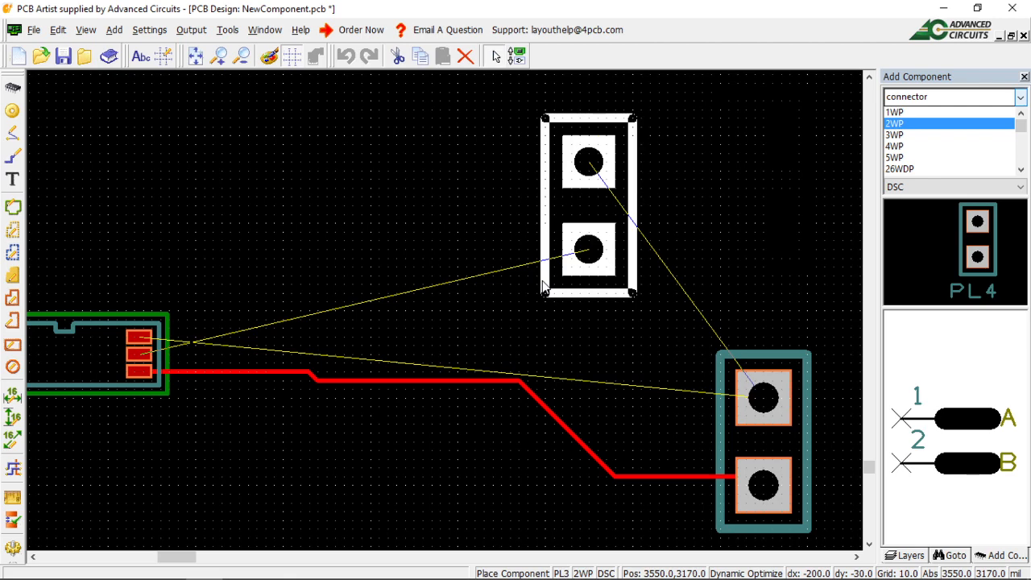
pyautogui.moveTo(545, 287); pyautogui.dragTo(544, 285)
pyautogui.press('r')
pyautogui.press('r')
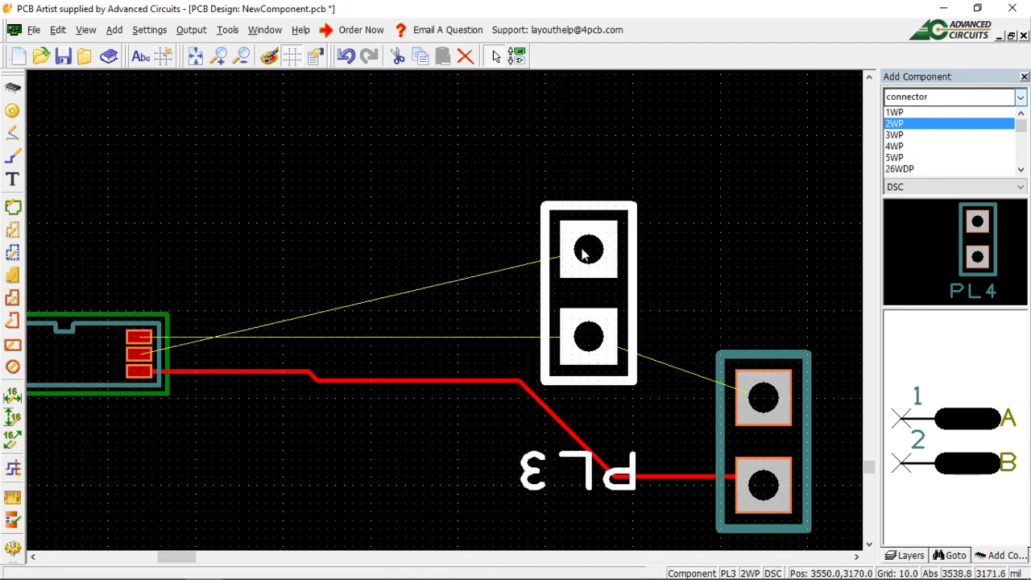
pyautogui.moveTo(633, 216); pyautogui.dragTo(805, 151)
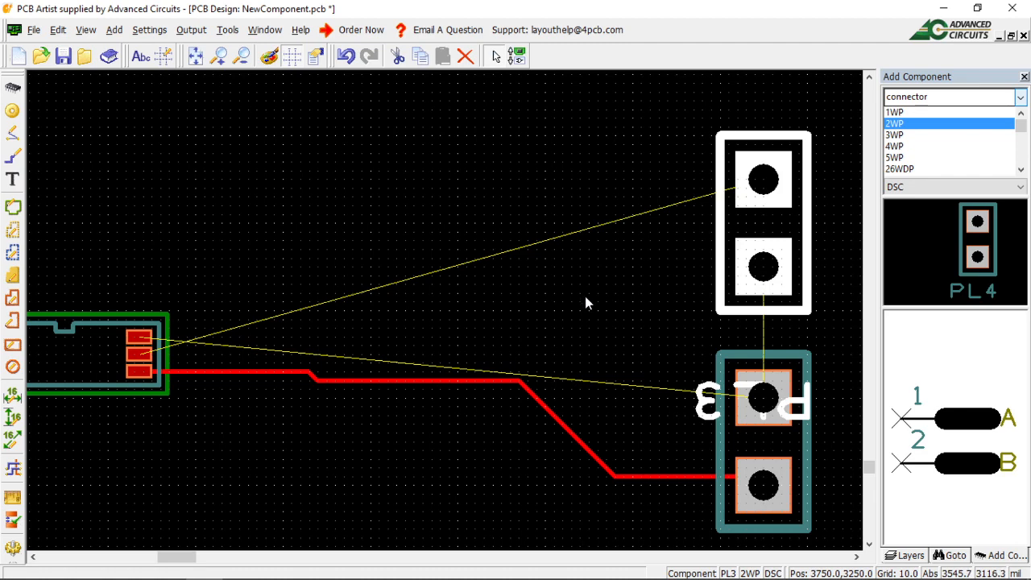
# - Rotate the PL3 reference name upright and place it just above the PL3 connector outline
pyautogui.click(631, 314)
pyautogui.moveTo(707, 418)
pyautogui.mouseDown()
pyautogui.moveTo(635, 337)
pyautogui.moveTo(589, 315)
pyautogui.mouseUp()
pyautogui.press('r')
pyautogui.press('r')
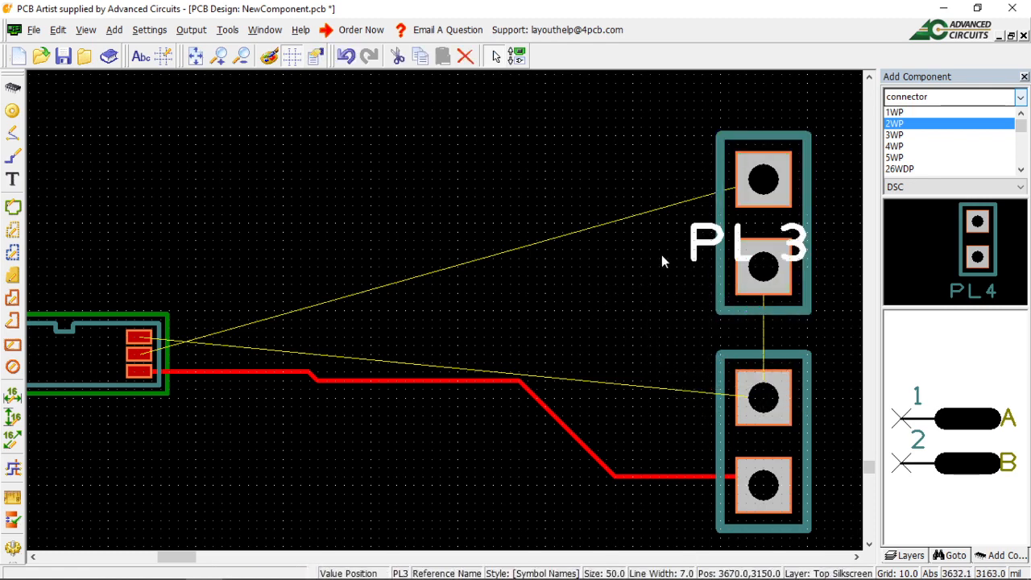
pyautogui.moveTo(691, 253); pyautogui.dragTo(713, 108)
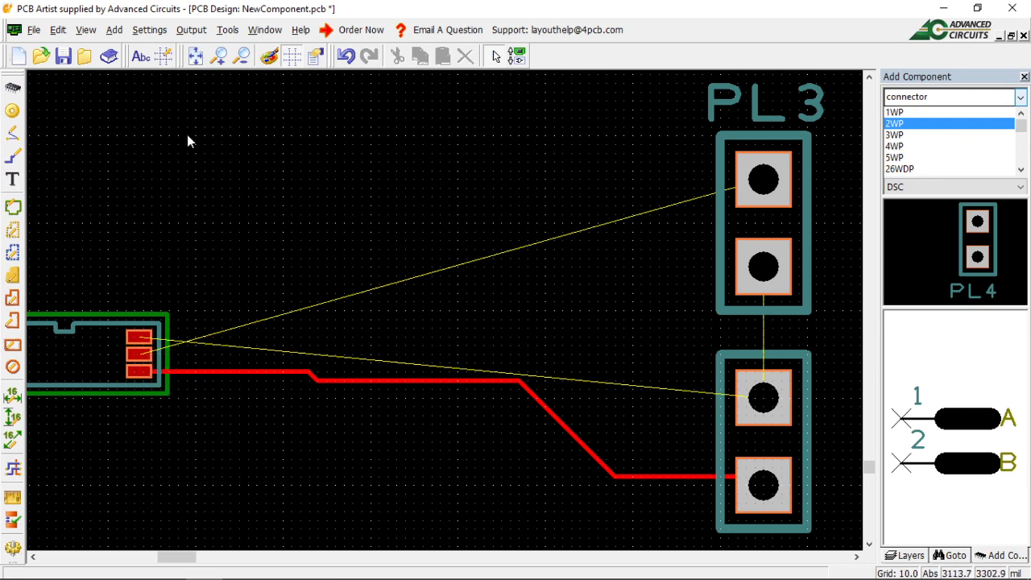
# - Route a top-copper track in the TinyT style from U1's upper-right pad to PL2's upper pad, with a diagonal section between two horizontal runs
pyautogui.click(14, 165)
pyautogui.click(147, 341)
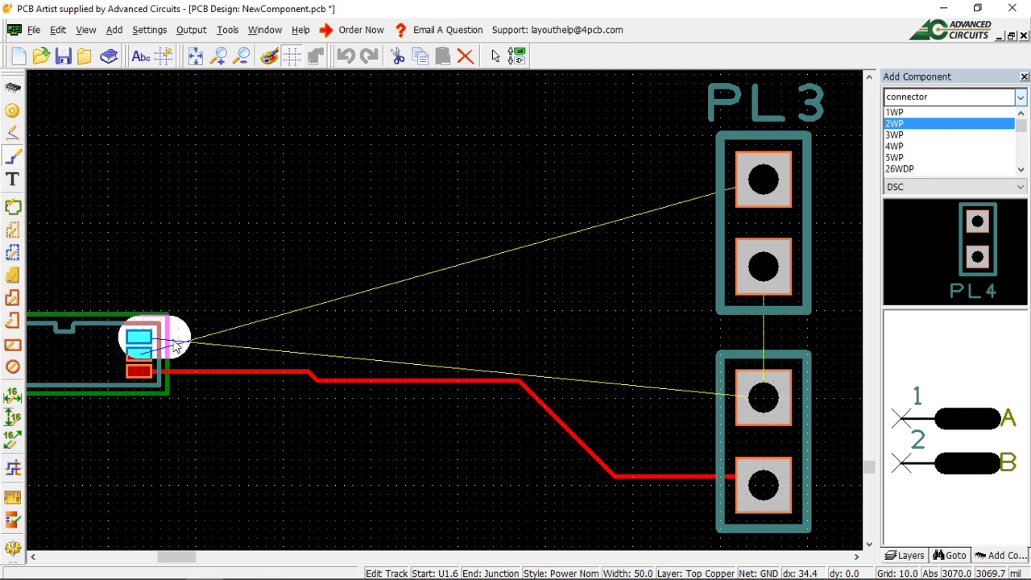
pyautogui.rightClick(201, 345)
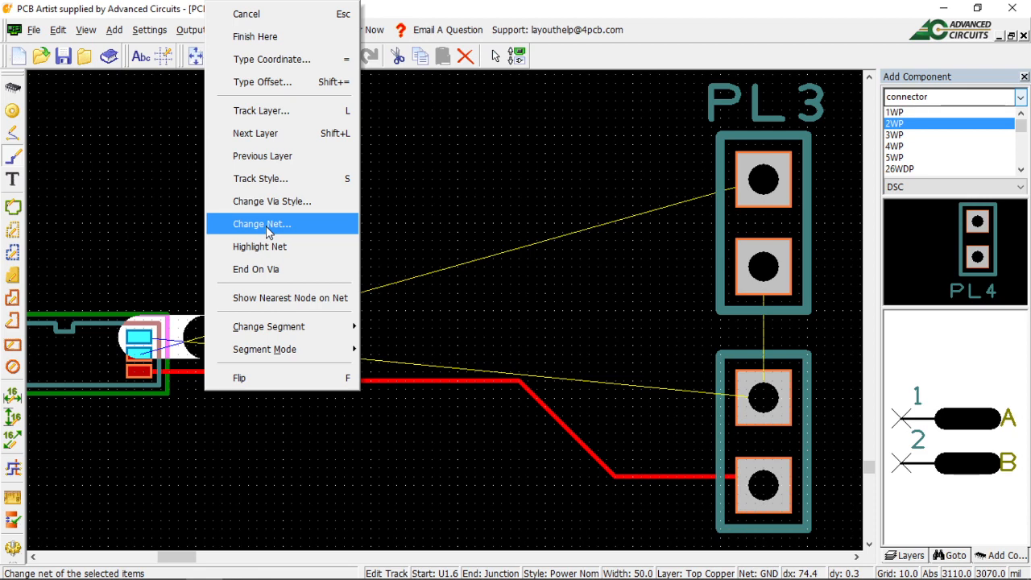
pyautogui.click(289, 180)
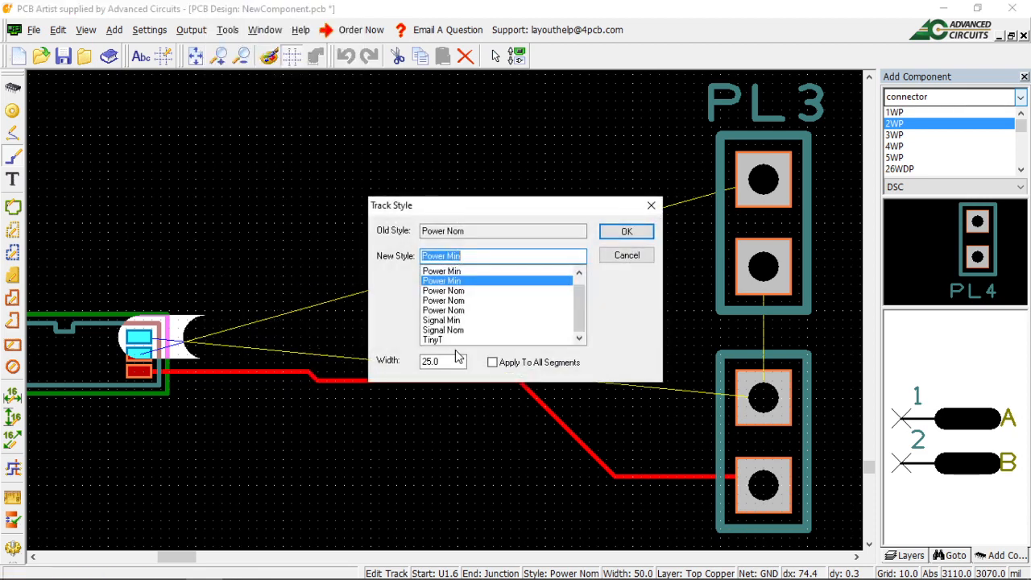
pyautogui.click(451, 339)
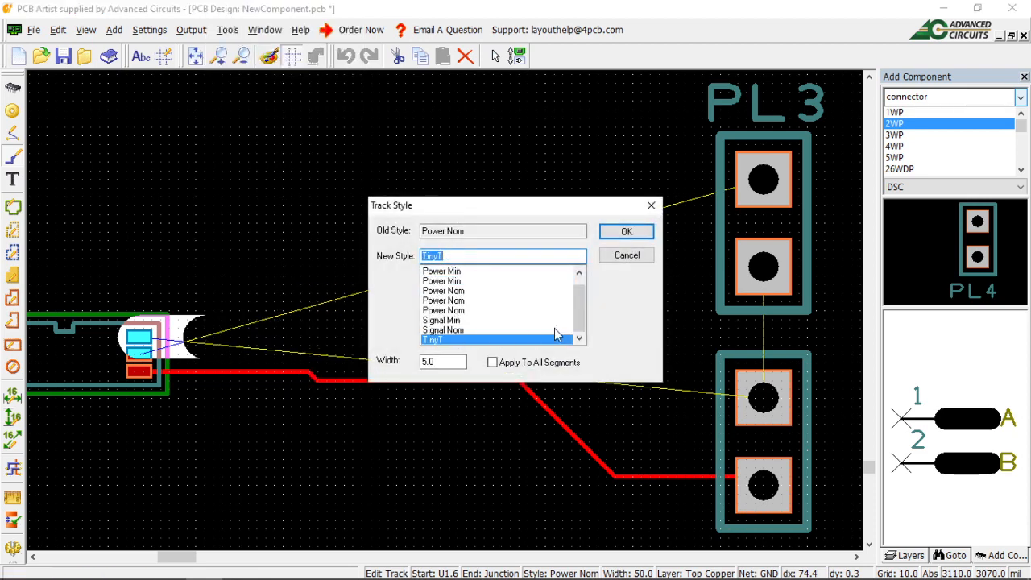
pyautogui.click(626, 232)
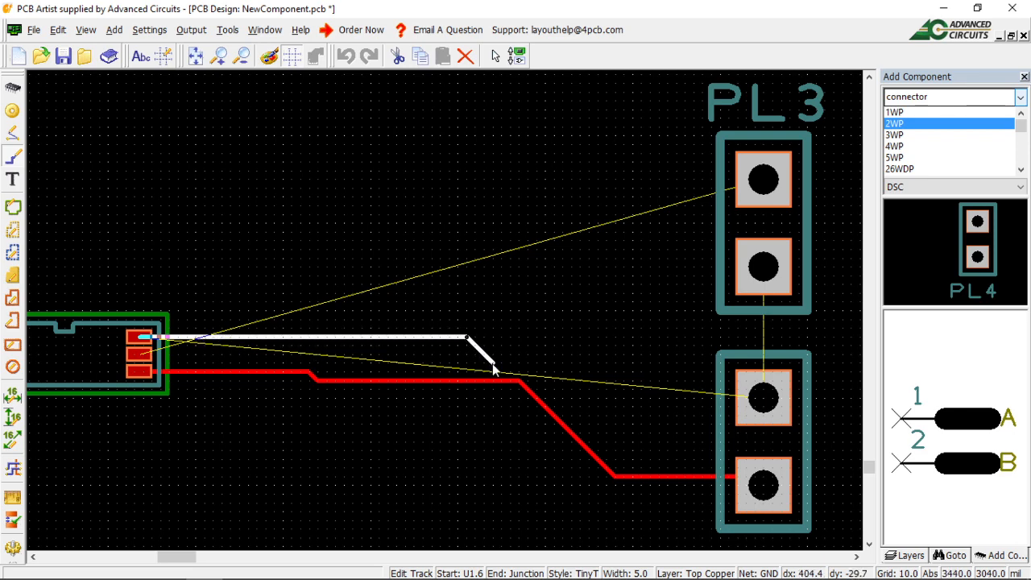
pyautogui.click(567, 361)
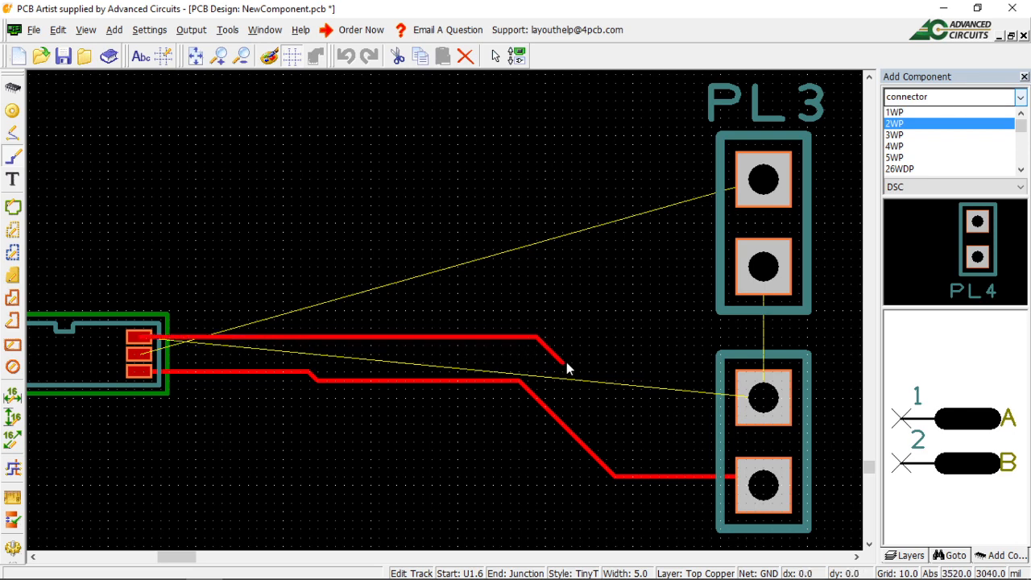
pyautogui.click(609, 407)
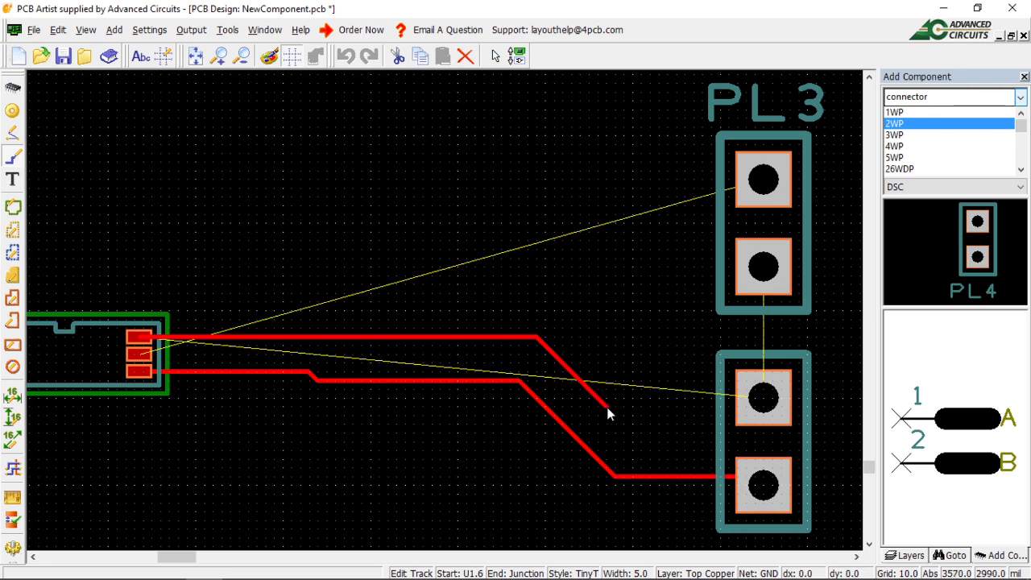
pyautogui.click(753, 409)
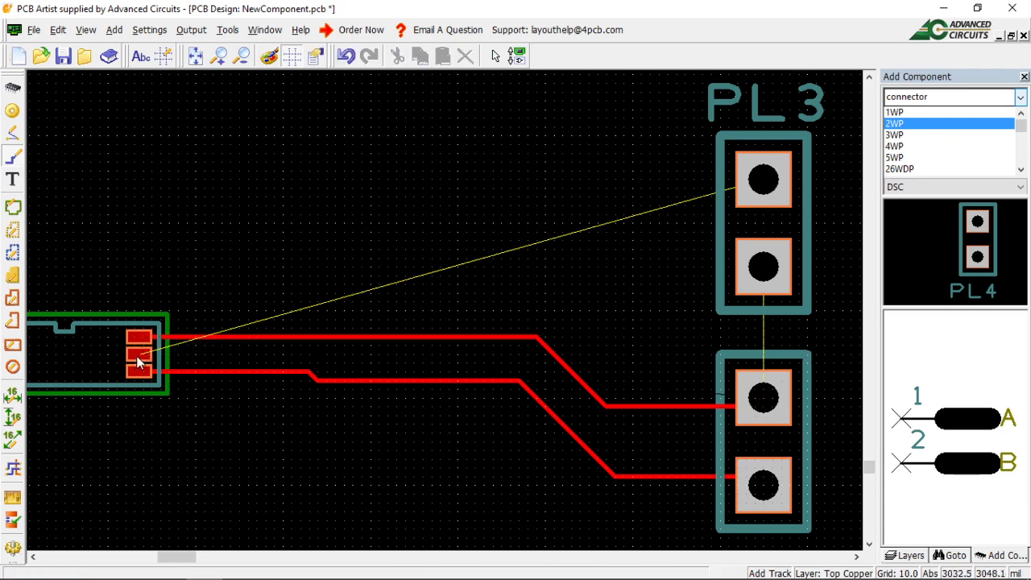
# - Route a top-copper TinyT track from U1's middle-right pad, looping inward and up over the chip outline, to PL3's upper pad
pyautogui.moveTo(139, 362); pyautogui.dragTo(101, 354)
pyautogui.rightClick(101, 354)
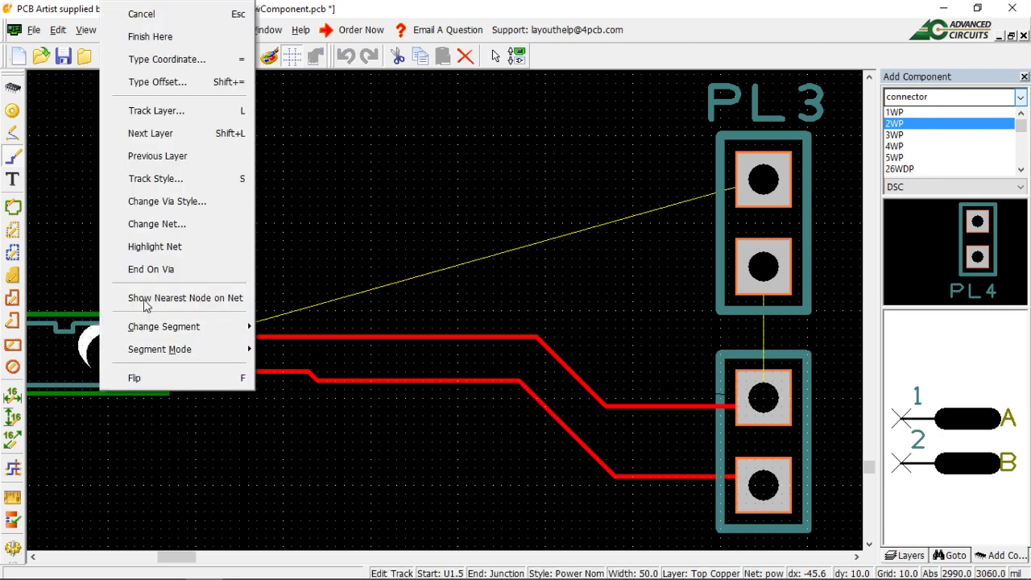
pyautogui.click(155, 179)
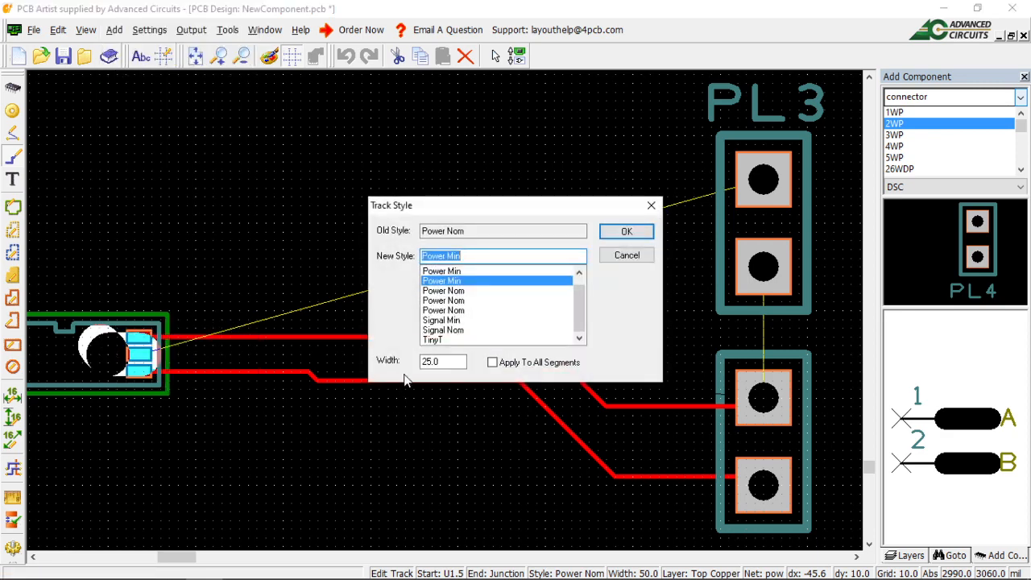
pyautogui.click(432, 340)
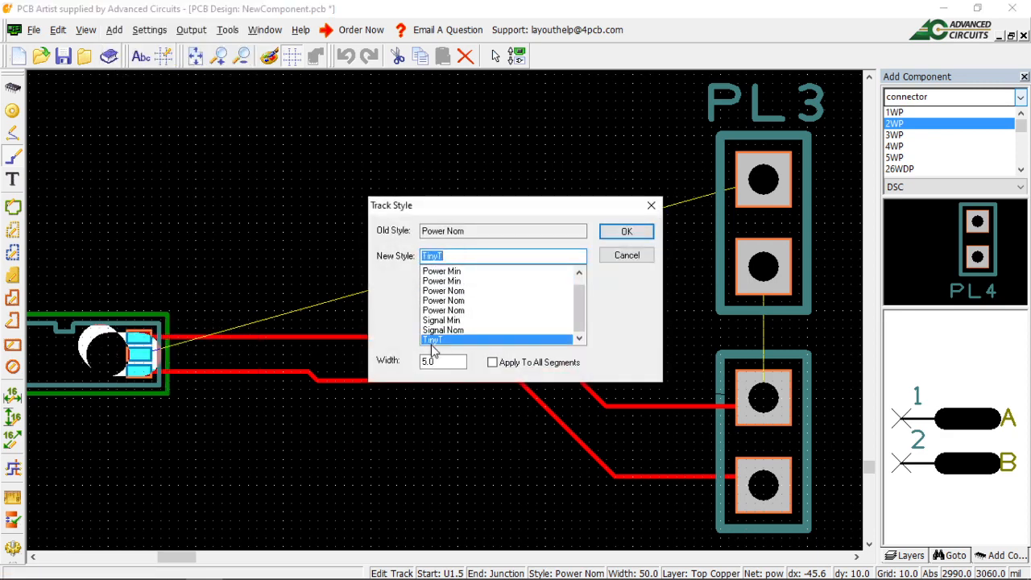
pyautogui.click(640, 232)
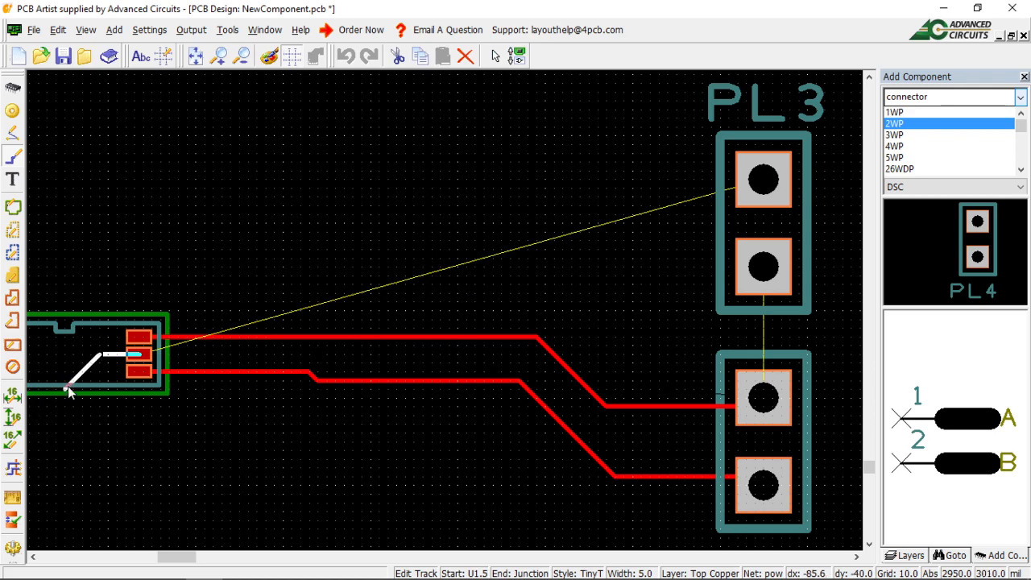
pyautogui.click(100, 354)
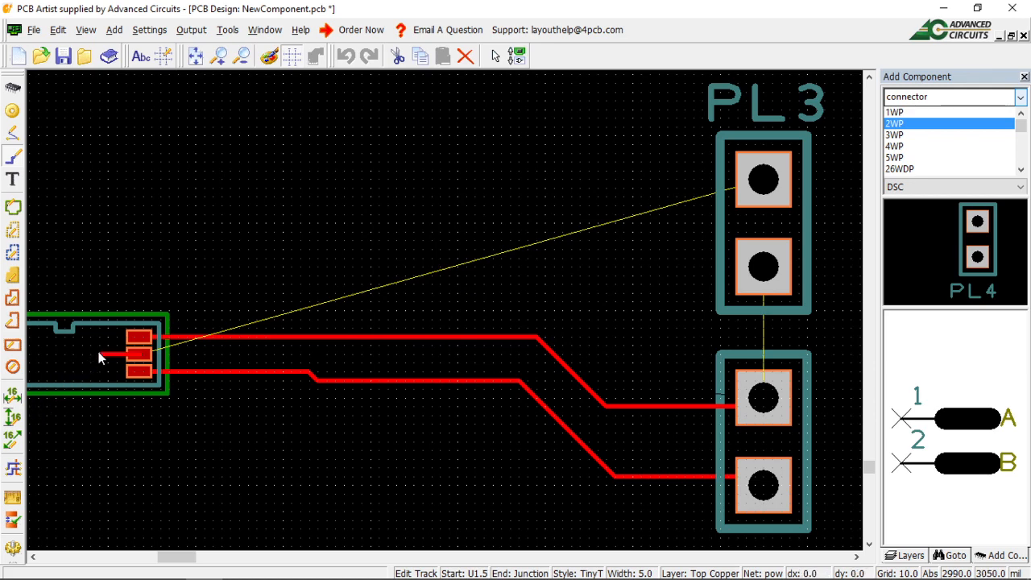
pyautogui.click(117, 294)
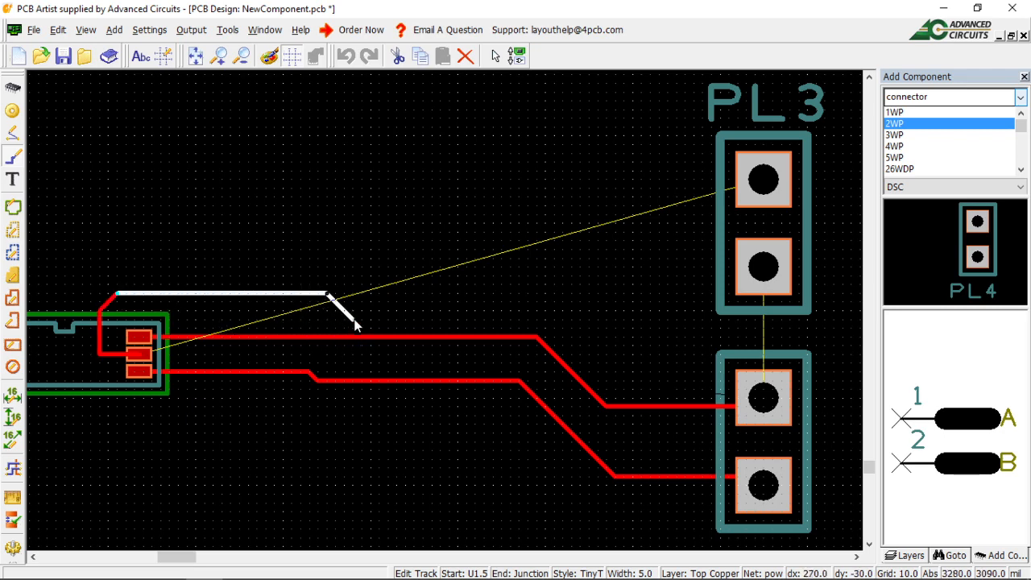
pyautogui.click(658, 293)
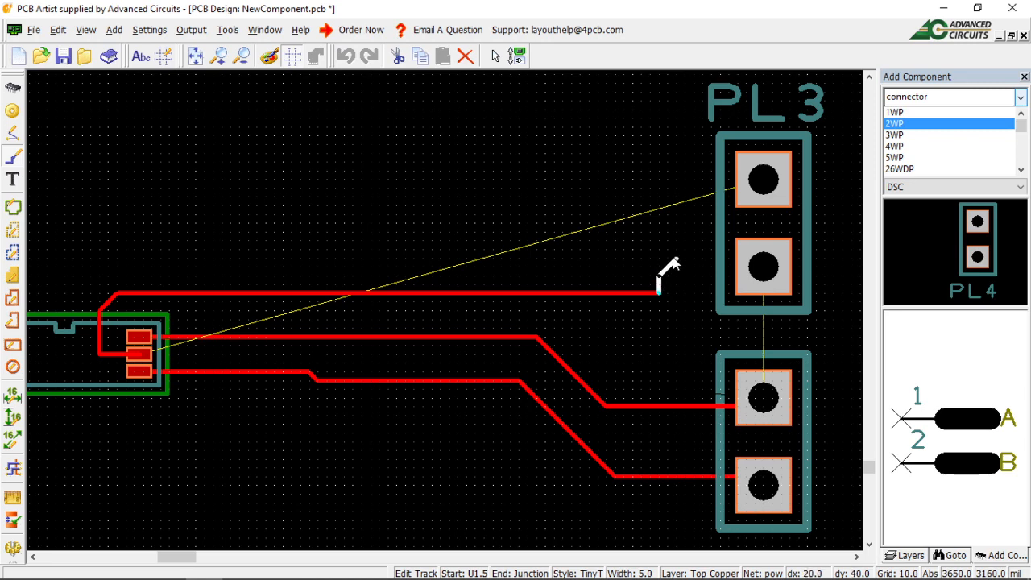
pyautogui.click(685, 198)
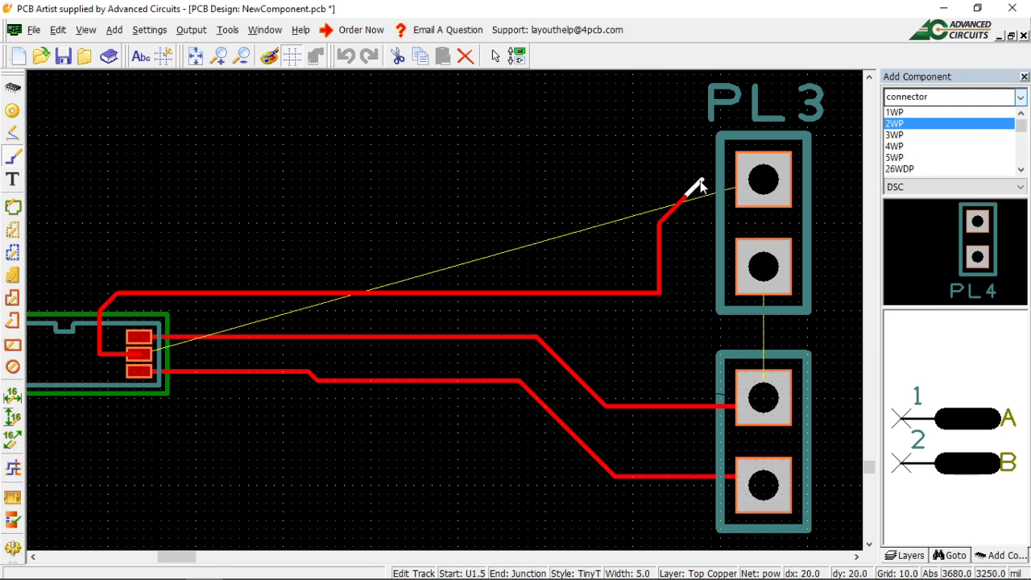
pyautogui.click(741, 180)
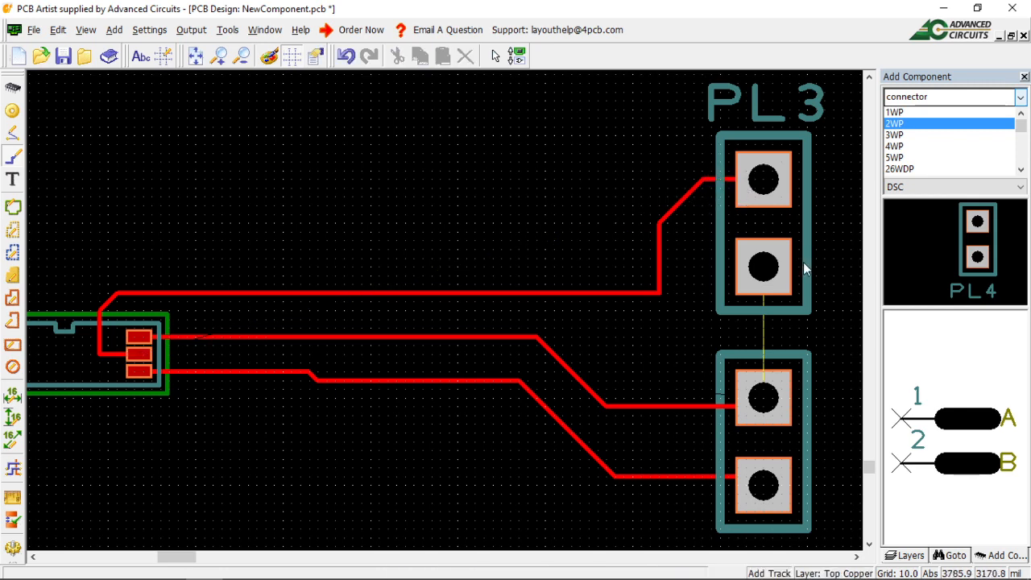
# - Route a straight top-copper track in the Power Nom style from PL3's lower pad down to PL2's upper pad
pyautogui.click(765, 290)
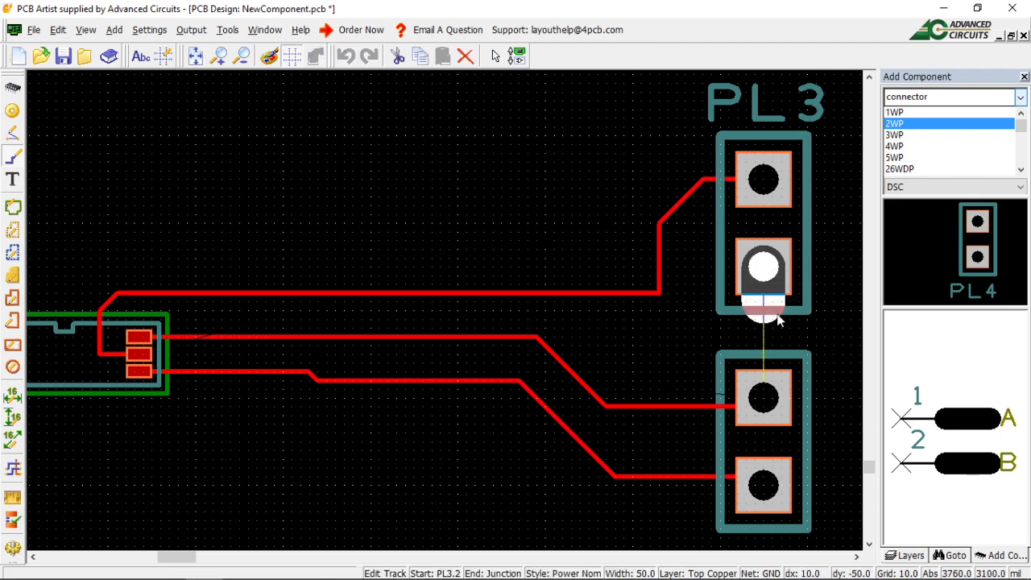
pyautogui.click(766, 372)
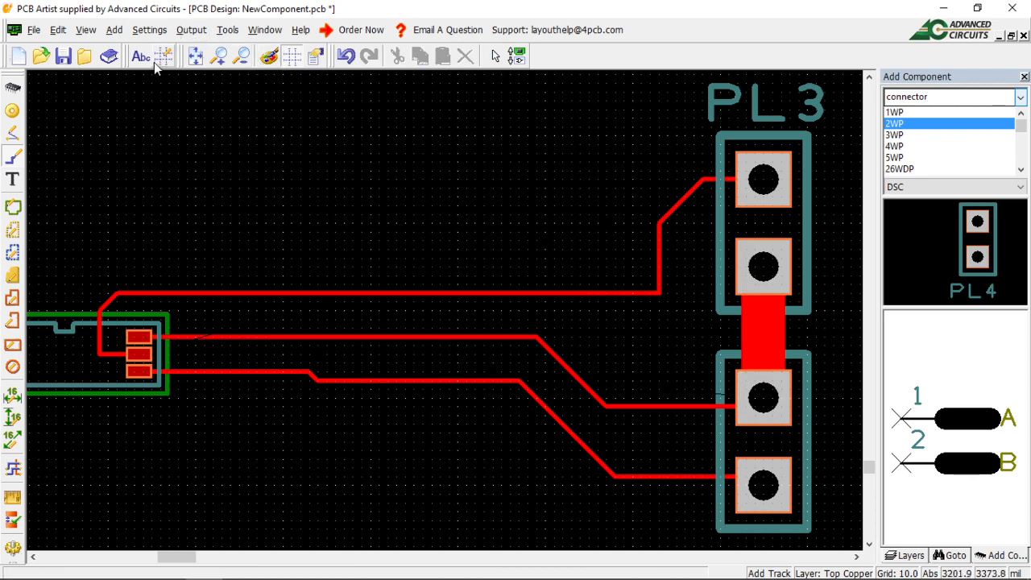
pyautogui.click(194, 55)
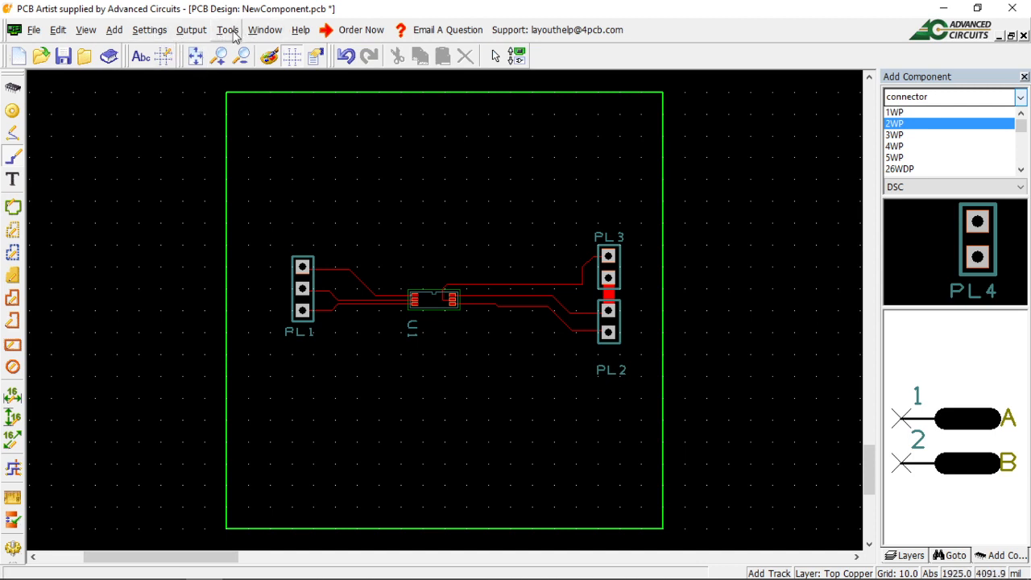
# - Save the board design as NewComponent.pcb in the Library folder, replacing the existing file
pyautogui.click(34, 30)
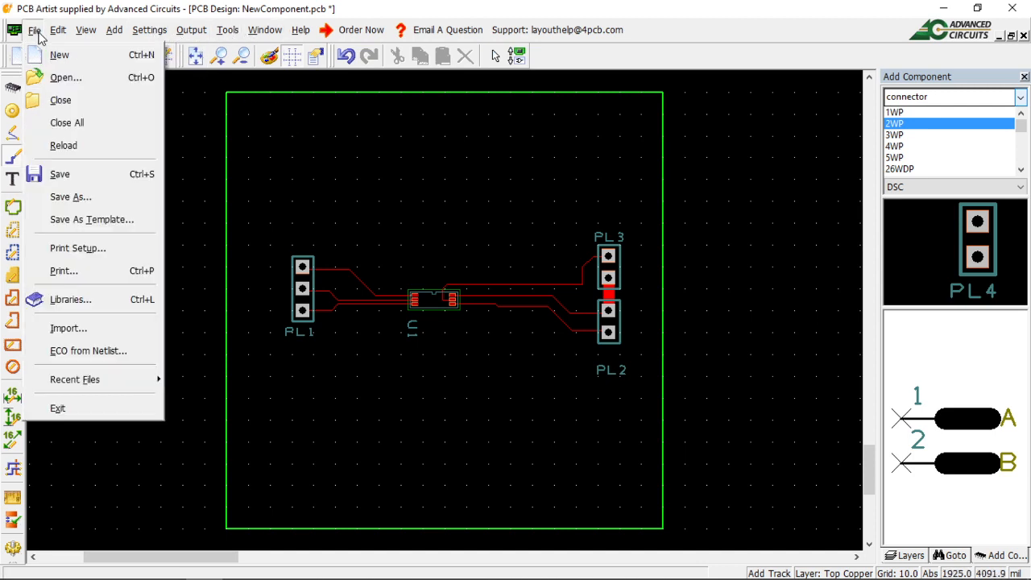
pyautogui.click(82, 197)
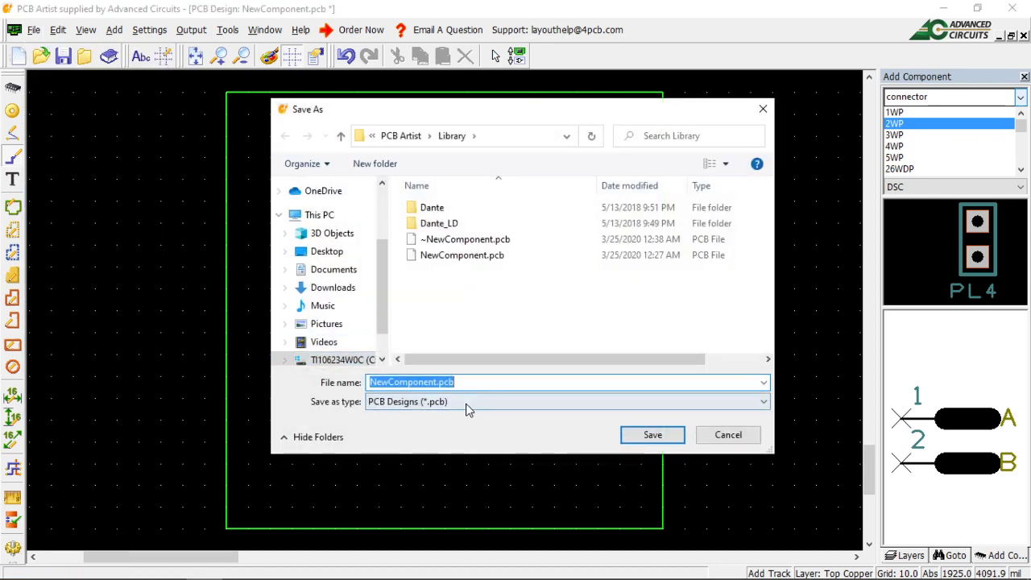
pyautogui.click(636, 439)
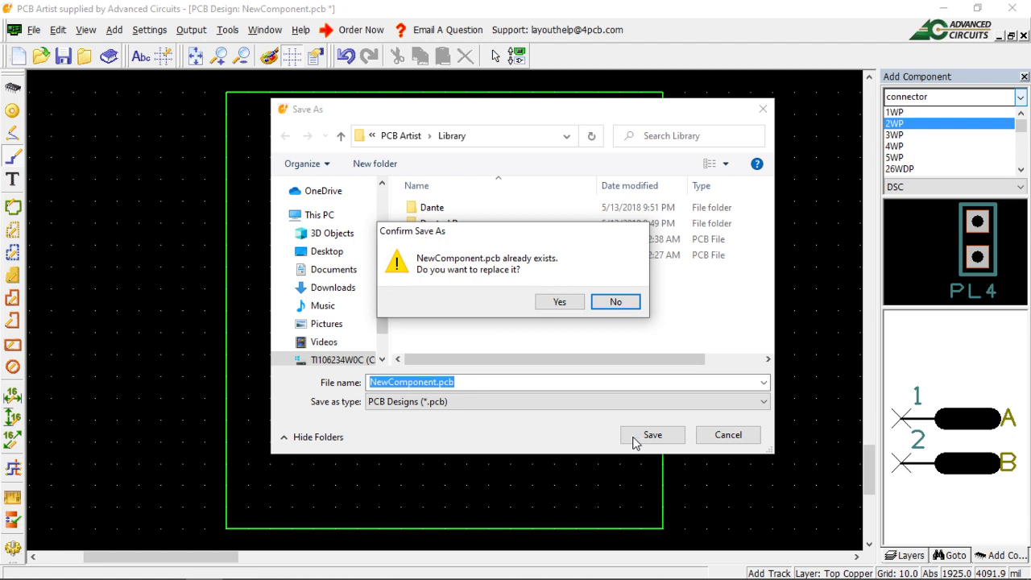
pyautogui.click(616, 304)
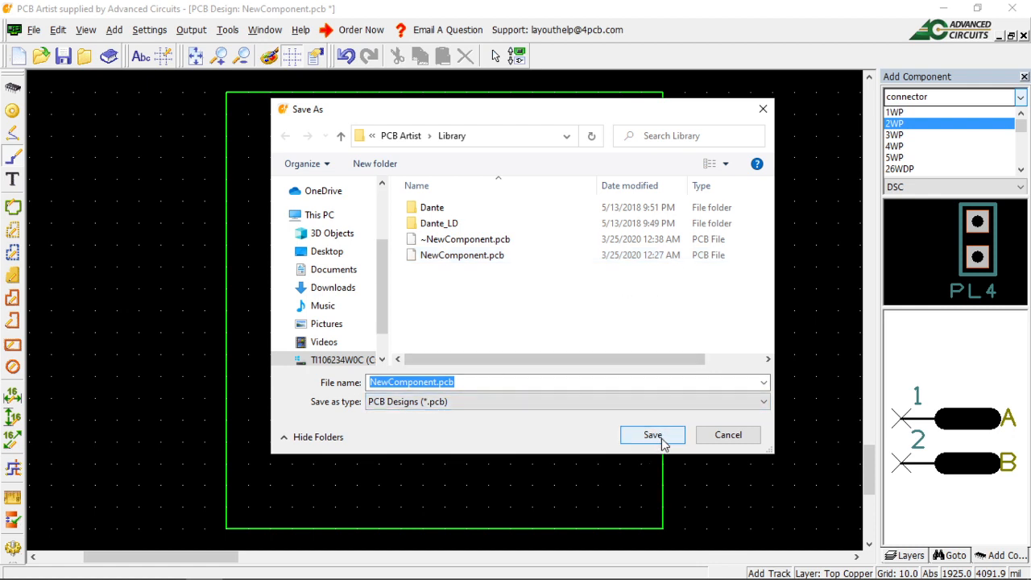
pyautogui.click(457, 382)
pyautogui.press('BackSpace')
pyautogui.press('BackSpace')
pyautogui.press('BackSpace')
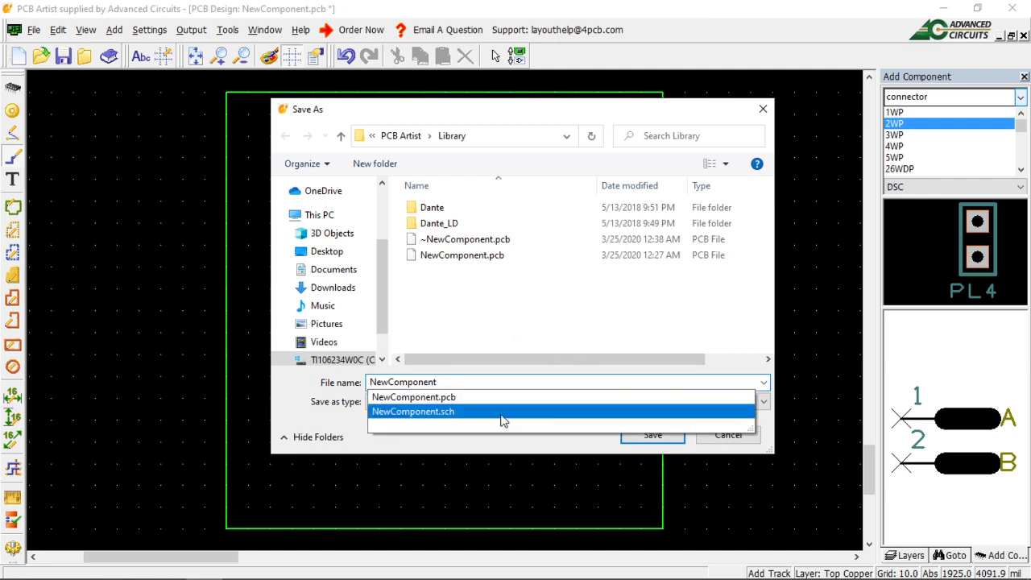
pyautogui.click(479, 398)
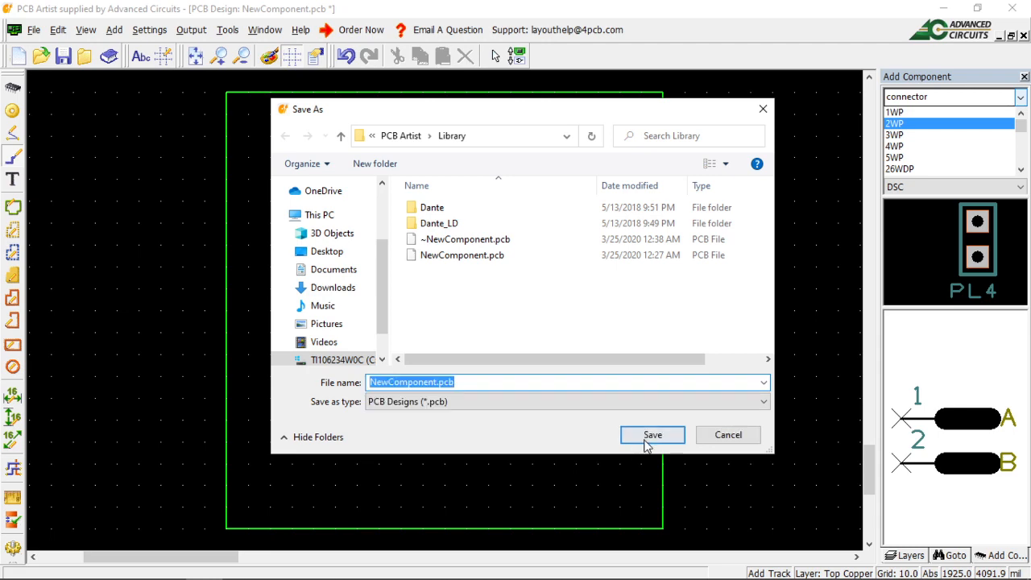
pyautogui.click(651, 436)
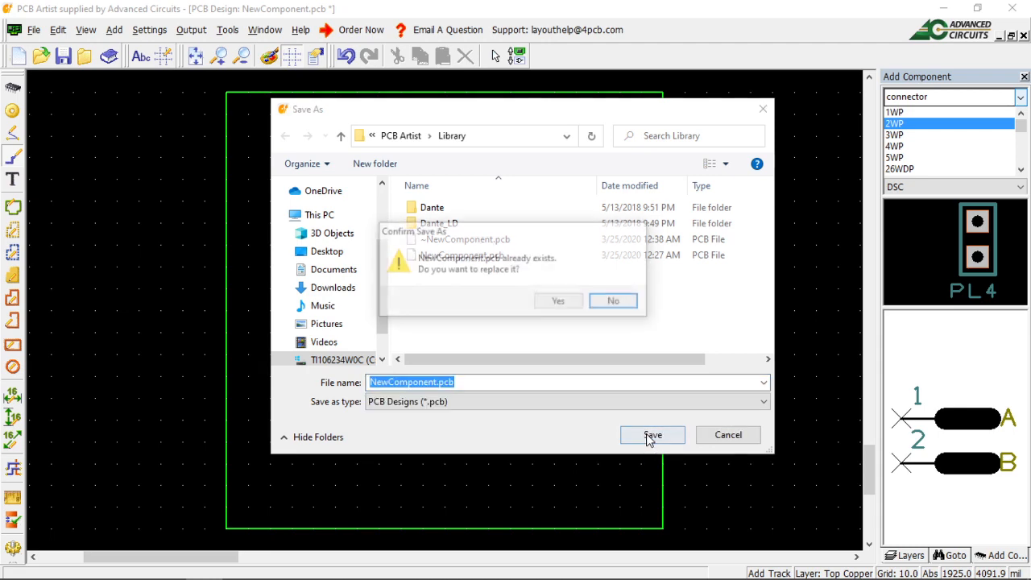
pyautogui.click(568, 301)
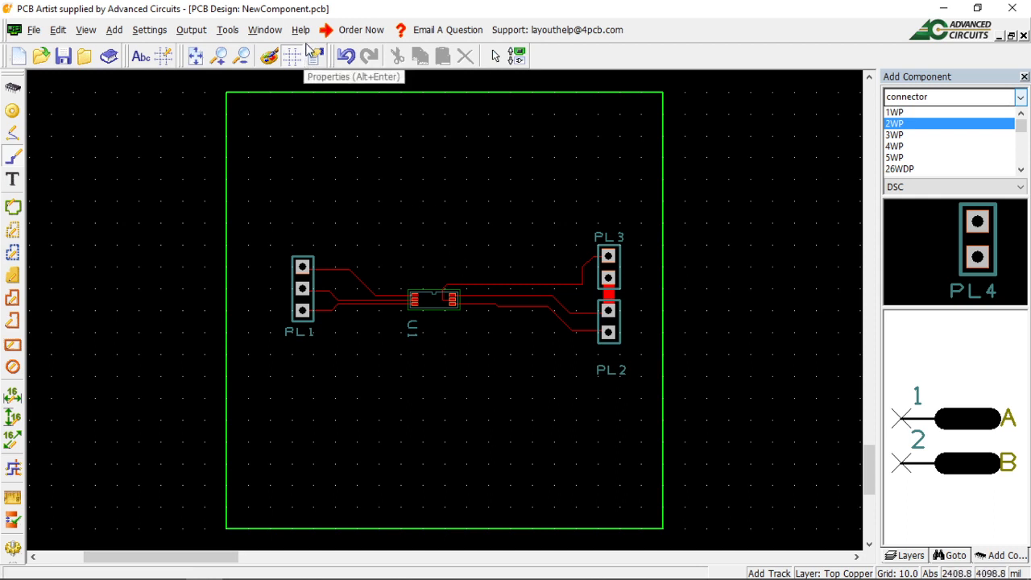
# - Run a design rule check with all Spacing, Manufacturing and Nets checks enabled, and close its report
pyautogui.click(228, 30)
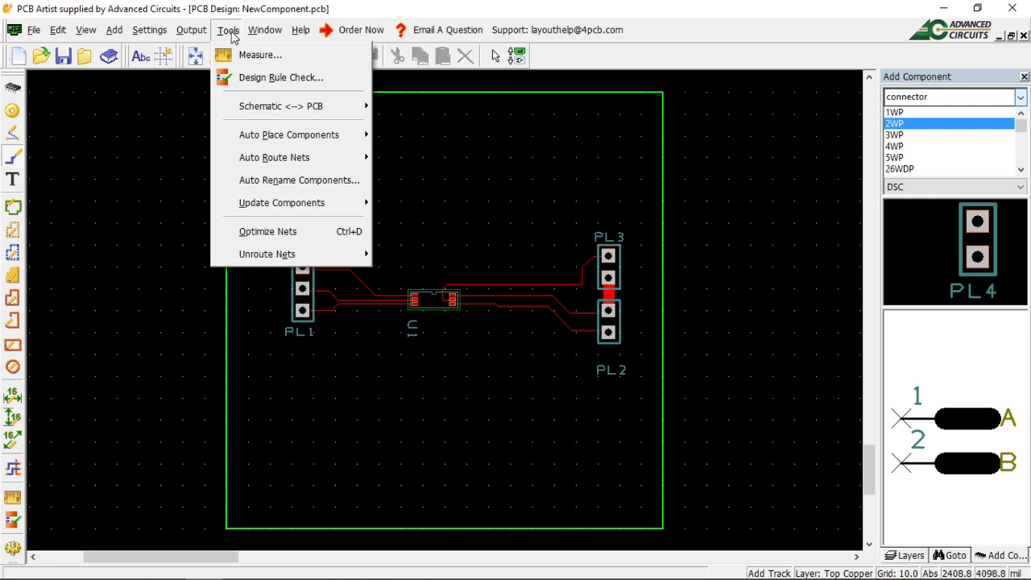
pyautogui.click(254, 79)
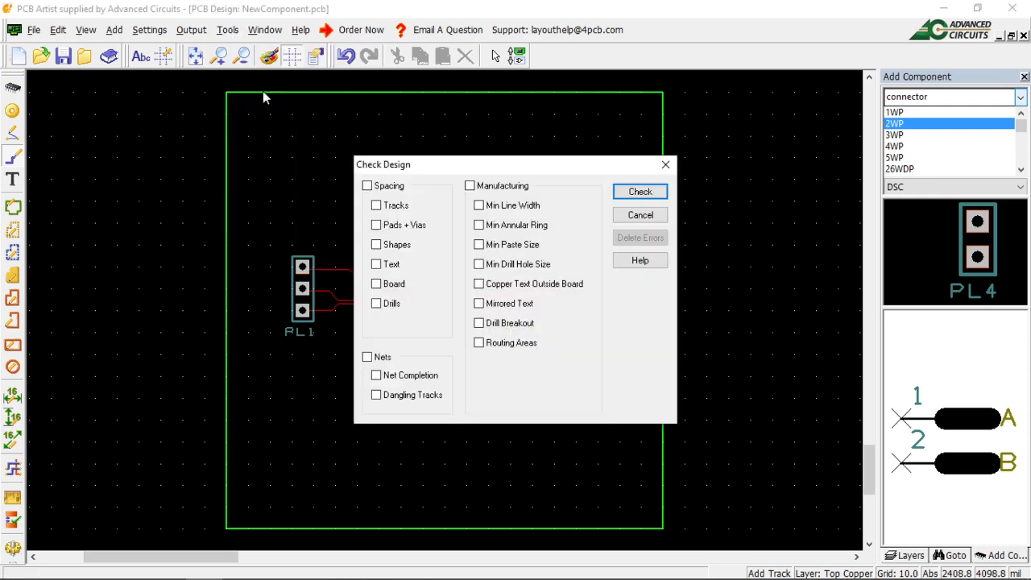
pyautogui.click(367, 186)
pyautogui.click(469, 187)
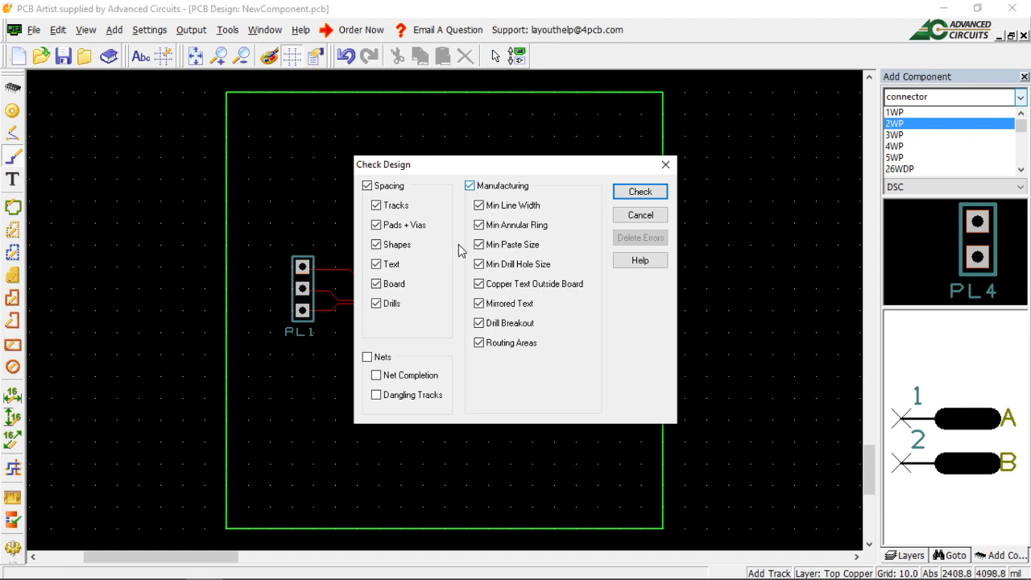
pyautogui.click(367, 357)
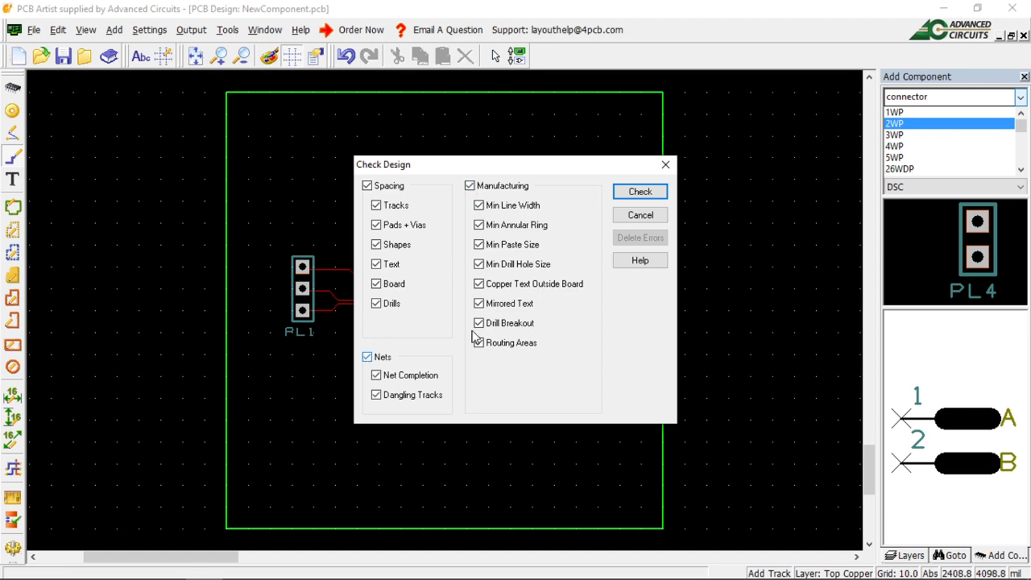
pyautogui.click(639, 192)
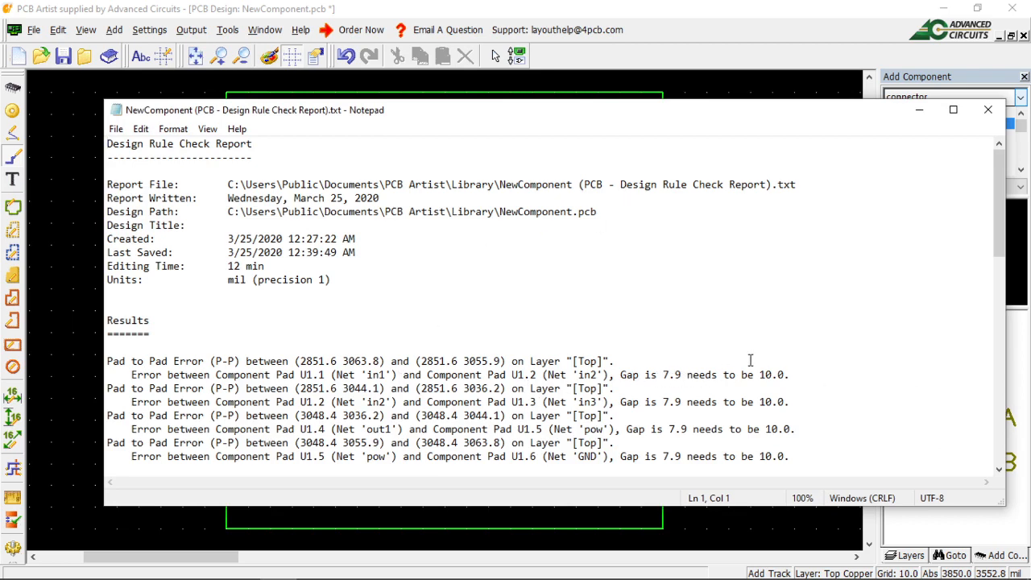
pyautogui.click(987, 113)
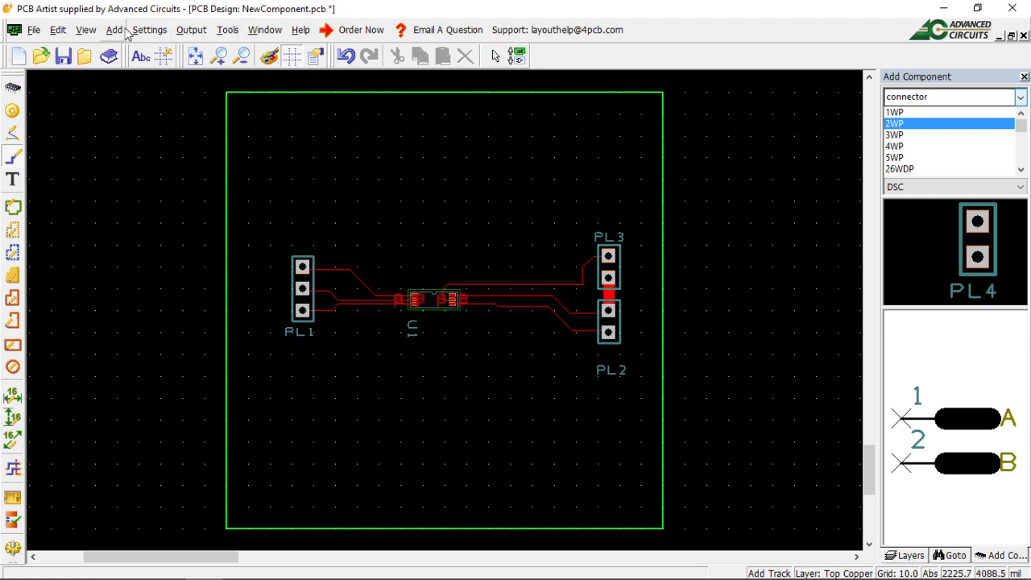
# - In the design spacings, set the Tracks clearances to Tracks, Pads, Vias, Shapes and Text to 5 mil
pyautogui.click(150, 33)
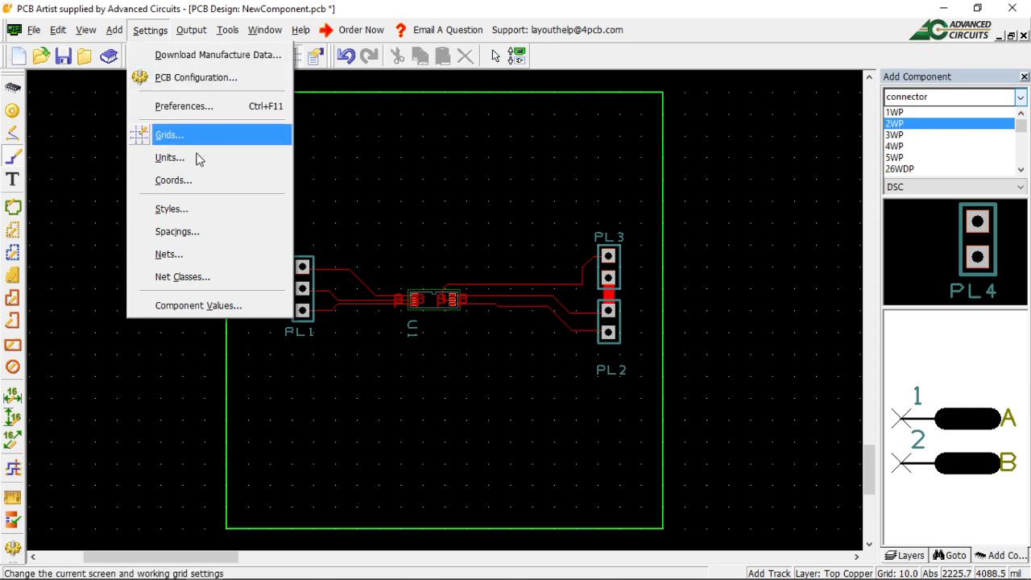
pyautogui.click(185, 234)
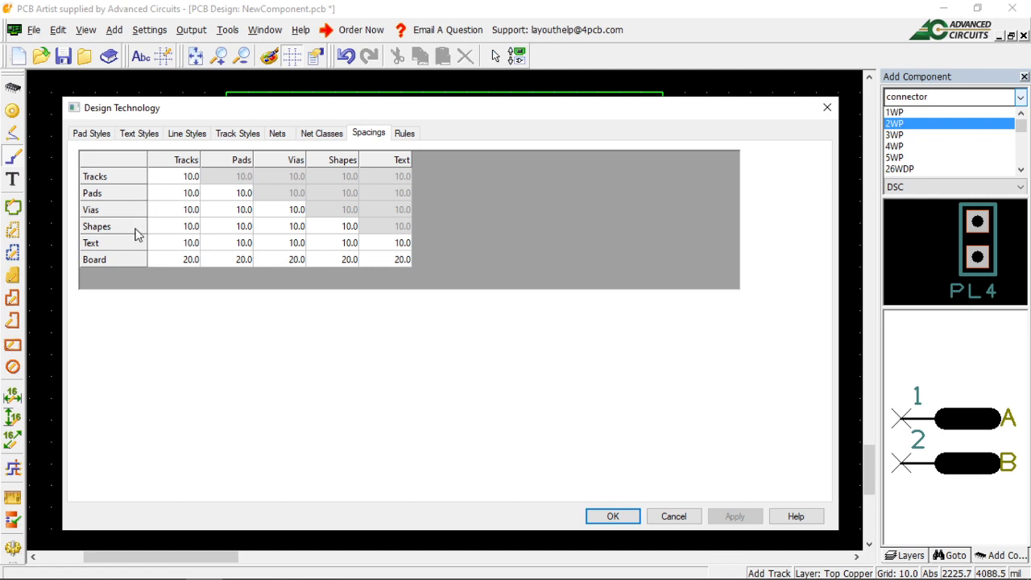
pyautogui.click(192, 177)
pyautogui.write('5')
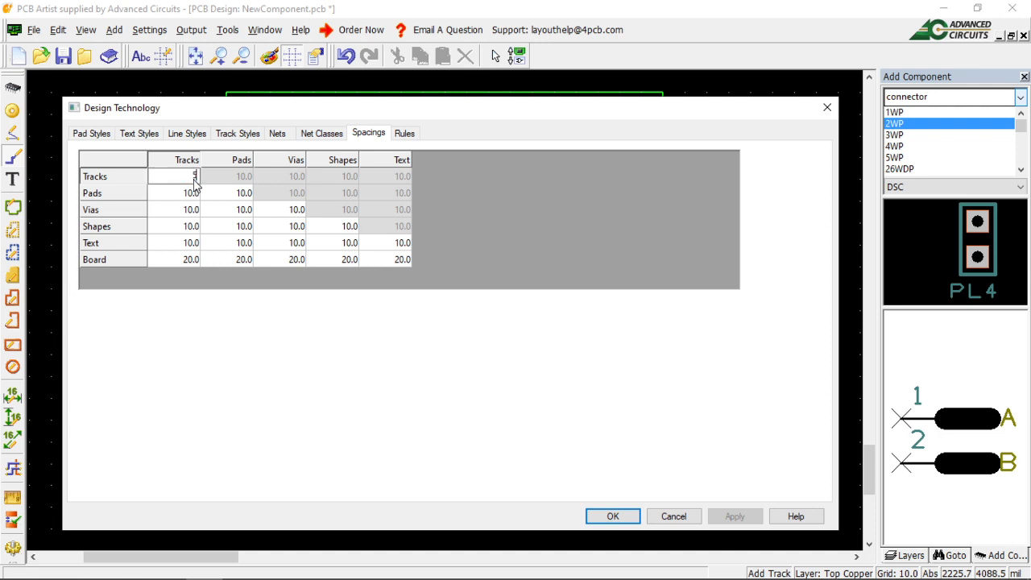
pyautogui.click(193, 193)
pyautogui.write('5')
pyautogui.click(196, 211)
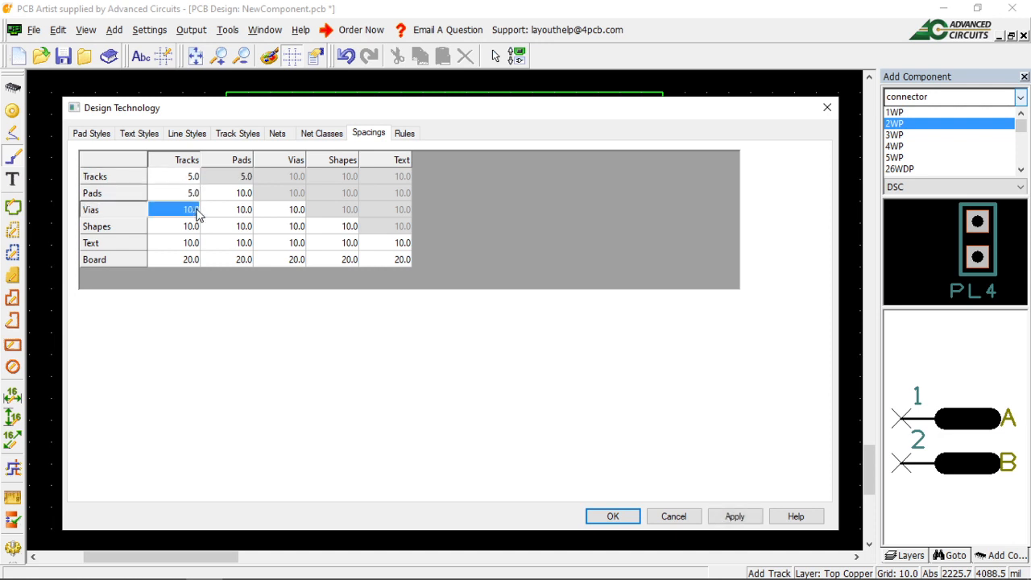
pyautogui.write('5')
pyautogui.click(192, 226)
pyautogui.write('5')
pyautogui.click(192, 243)
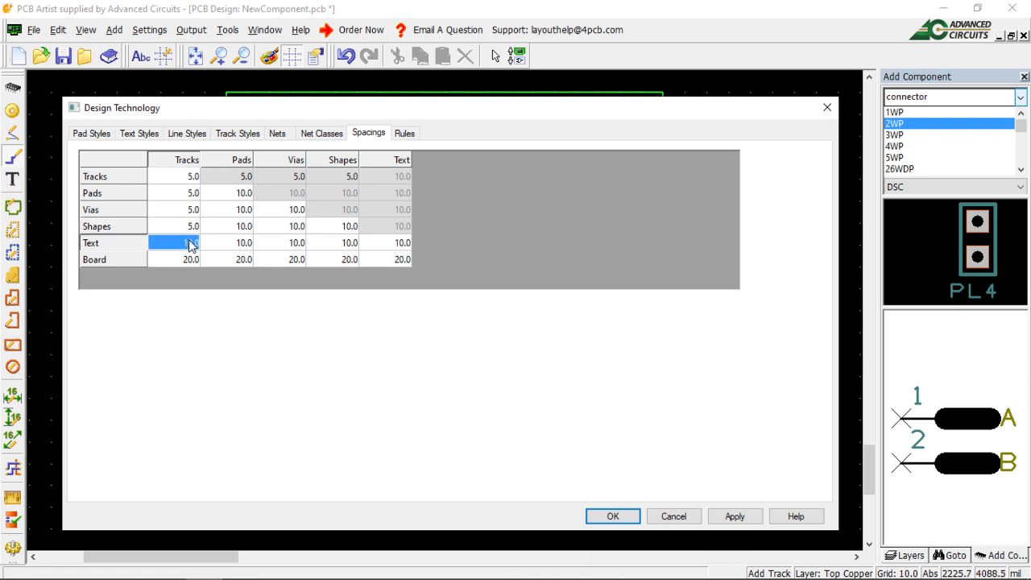
pyautogui.write('5')
# - Set the Pads clearances to Pads, Vias, Shapes and Text to 5 mil
pyautogui.click(244, 194)
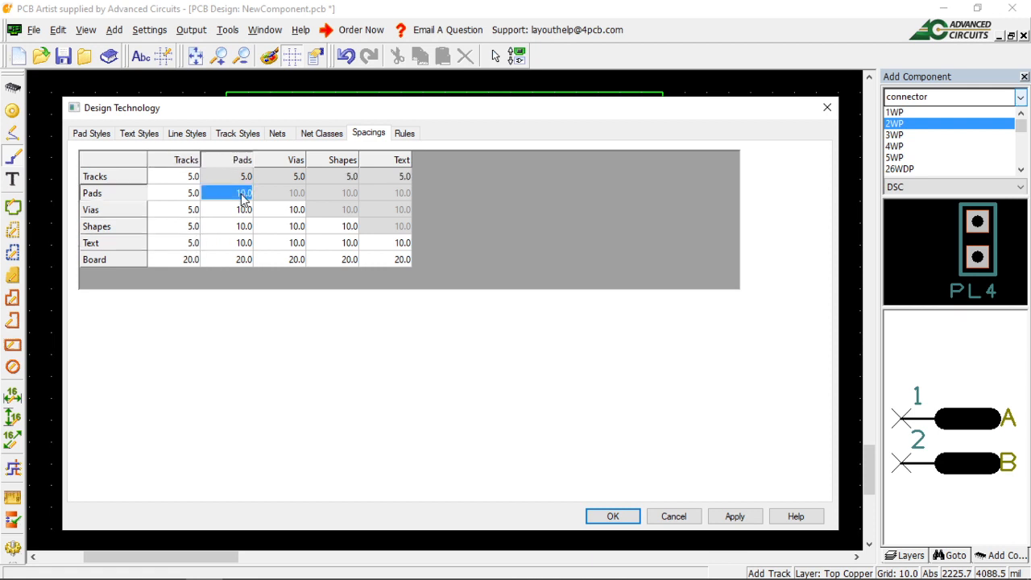
pyautogui.write('5')
pyautogui.click(246, 209)
pyautogui.write('5')
pyautogui.click(244, 226)
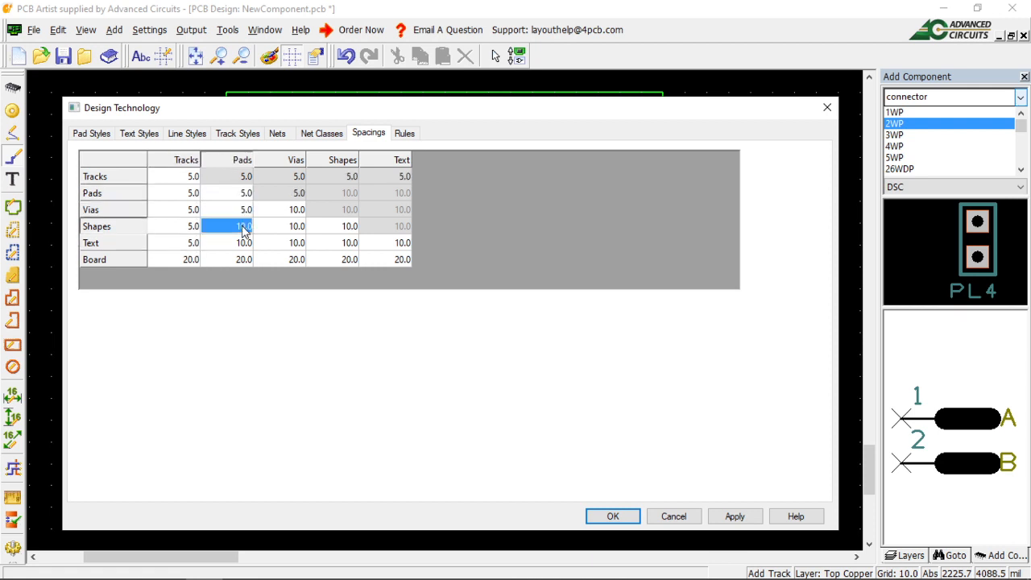
pyautogui.write('5')
pyautogui.click(243, 242)
pyautogui.write('5')
# - Set the Vias clearances to Vias, Shapes and Text to 5 mil
pyautogui.click(285, 210)
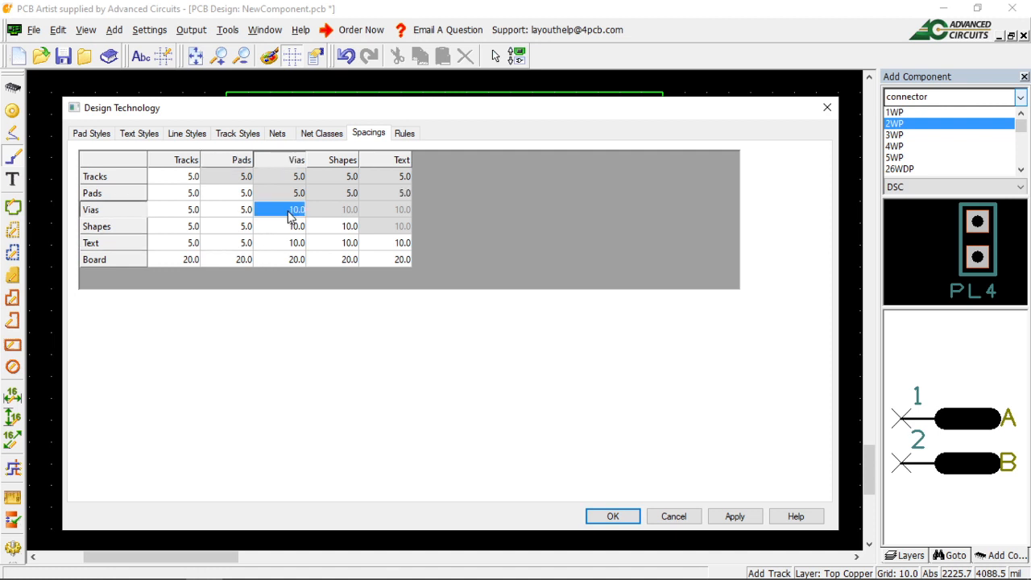
pyautogui.write('5')
pyautogui.click(295, 226)
pyautogui.write('5')
pyautogui.click(293, 243)
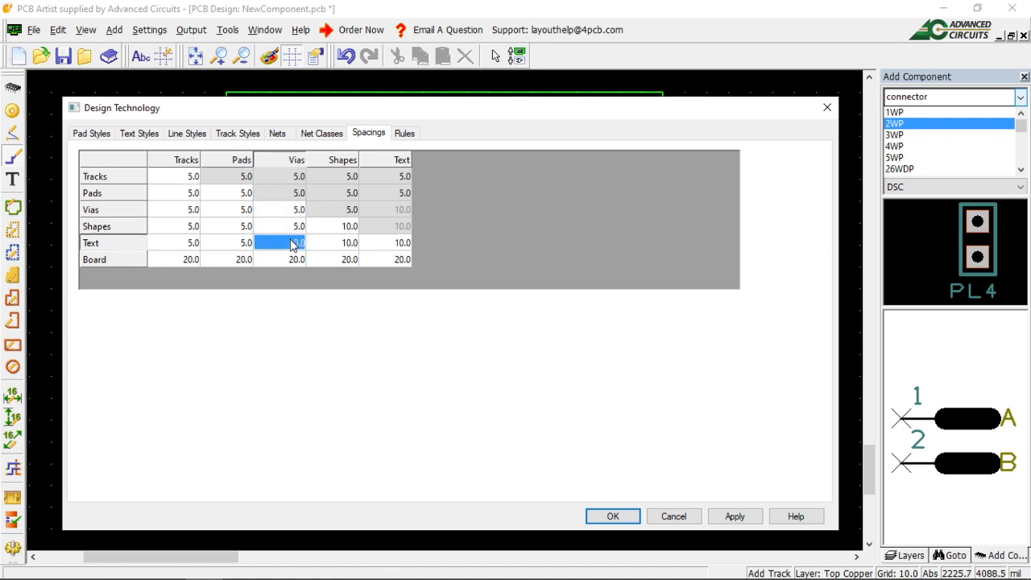
pyautogui.write('5')
# - Set the Shapes-to-Text, Shapes-to-Shapes and Text-to-Text clearances to 5 mil and apply the design spacings
pyautogui.click(355, 244)
pyautogui.write('5')
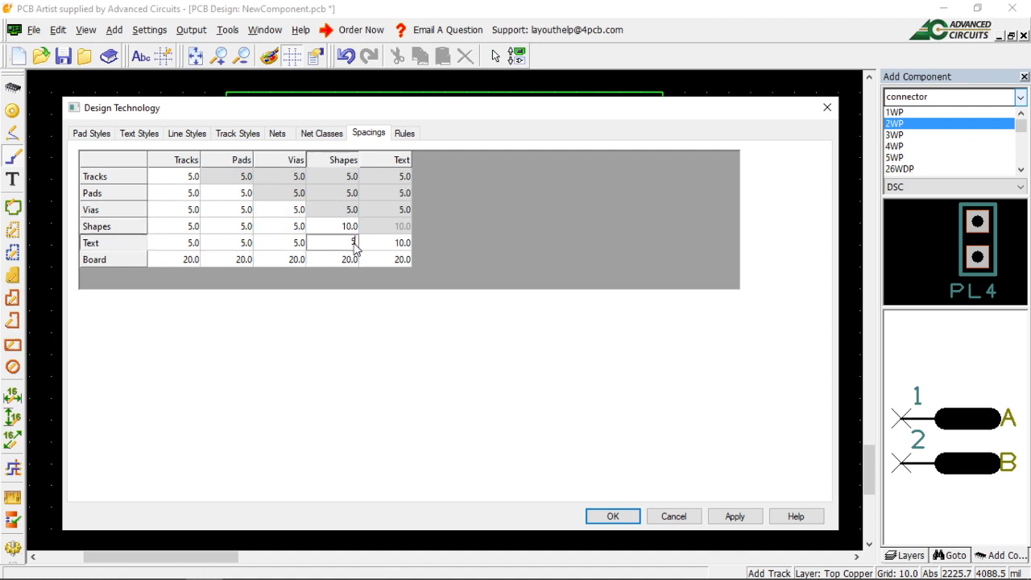
pyautogui.click(352, 228)
pyautogui.write('55')
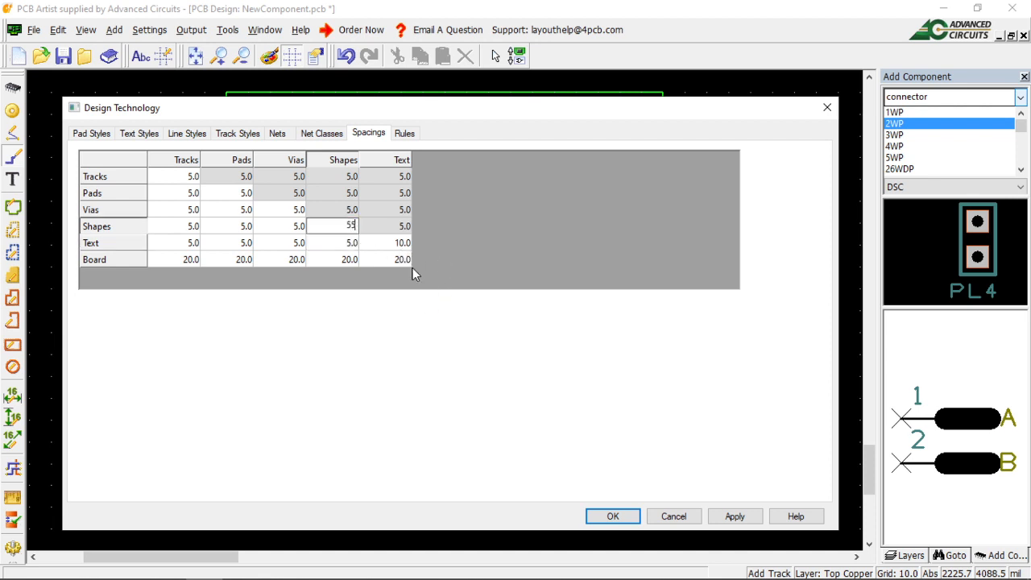
pyautogui.press('BackSpace')
pyautogui.press('Return')
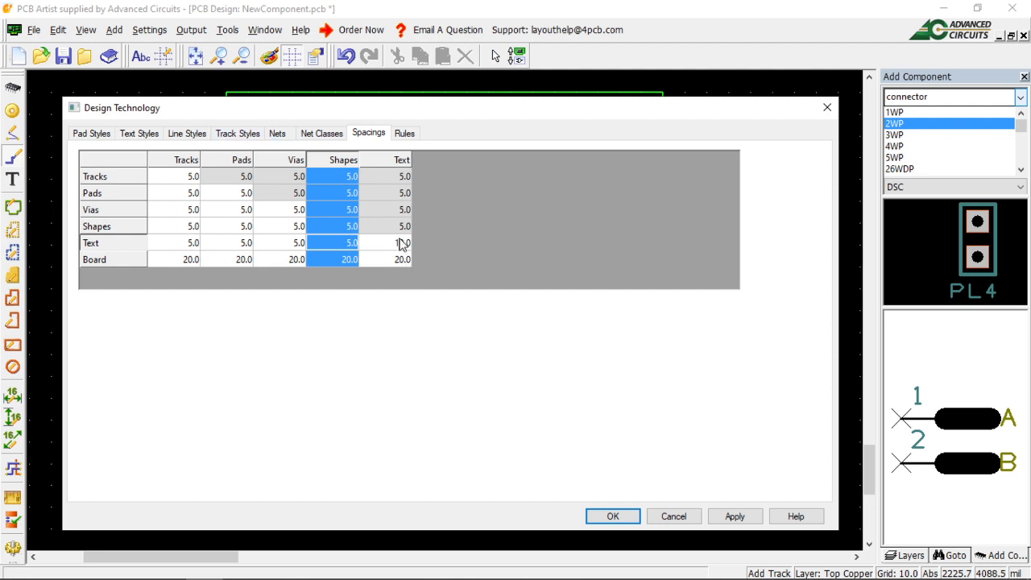
pyautogui.click(403, 244)
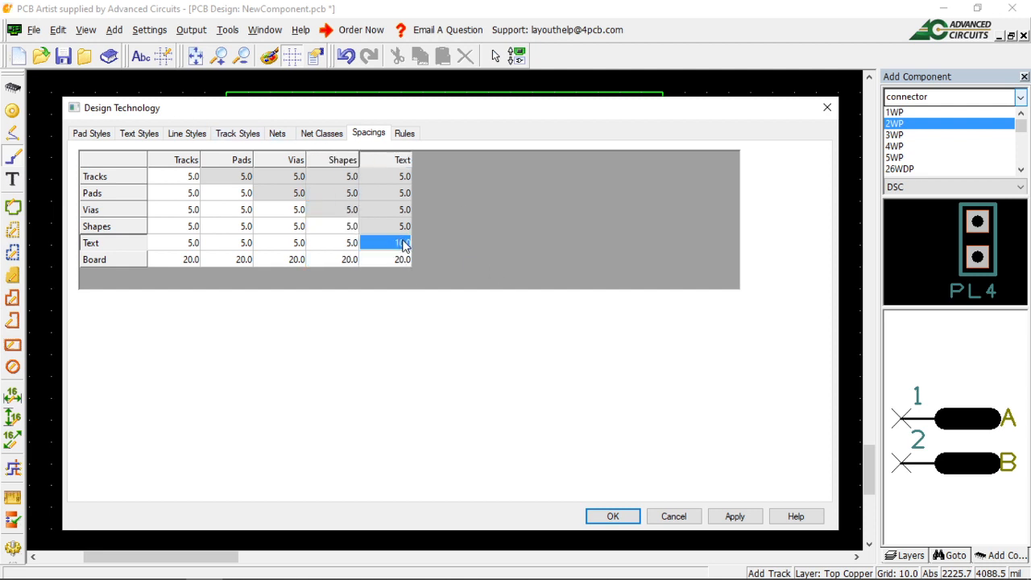
pyautogui.write('5')
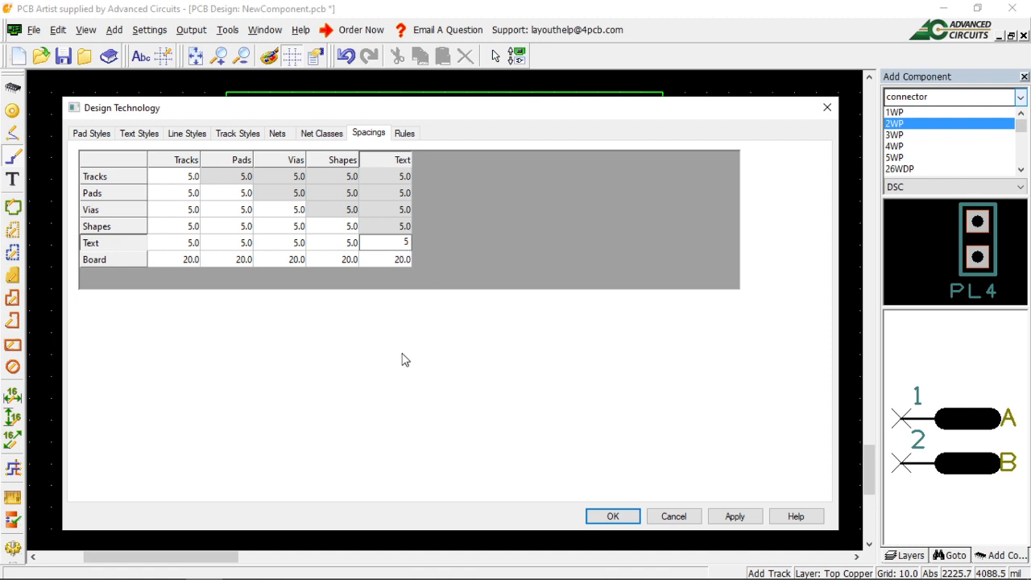
pyautogui.click(739, 521)
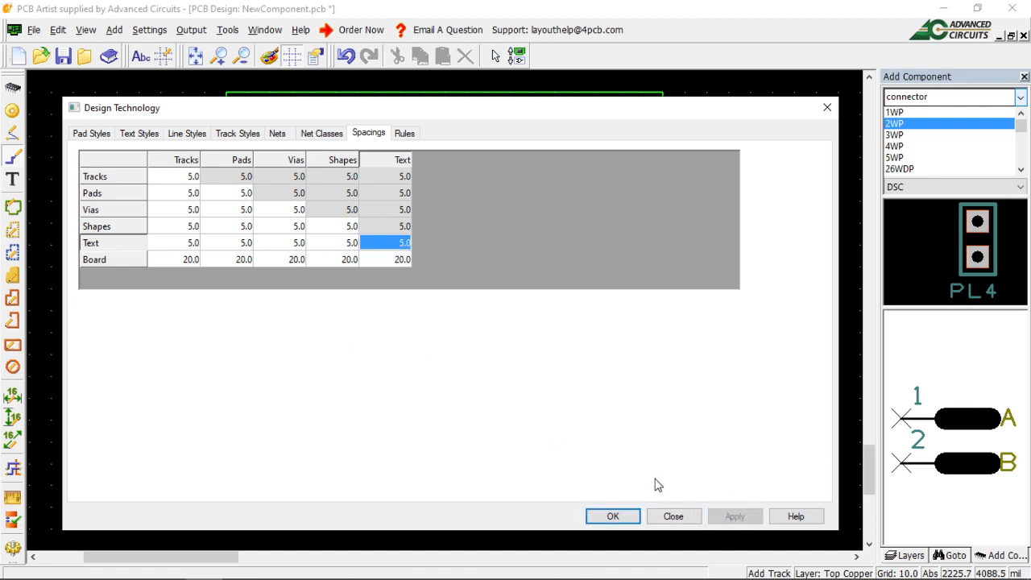
pyautogui.click(614, 518)
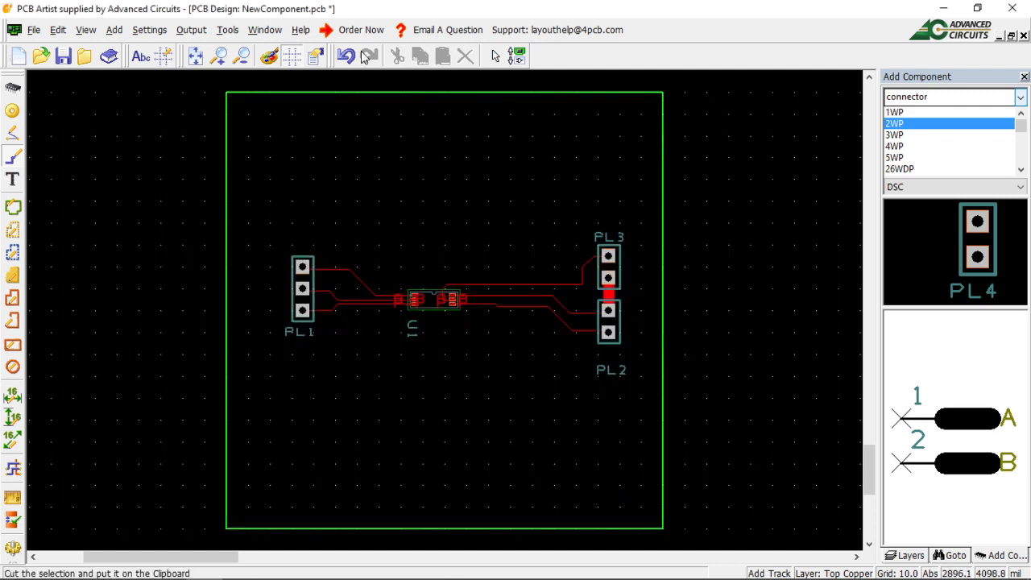
# - Run a design rule check with the Spacing and Nets check groups enabled, and close its report
pyautogui.click(240, 30)
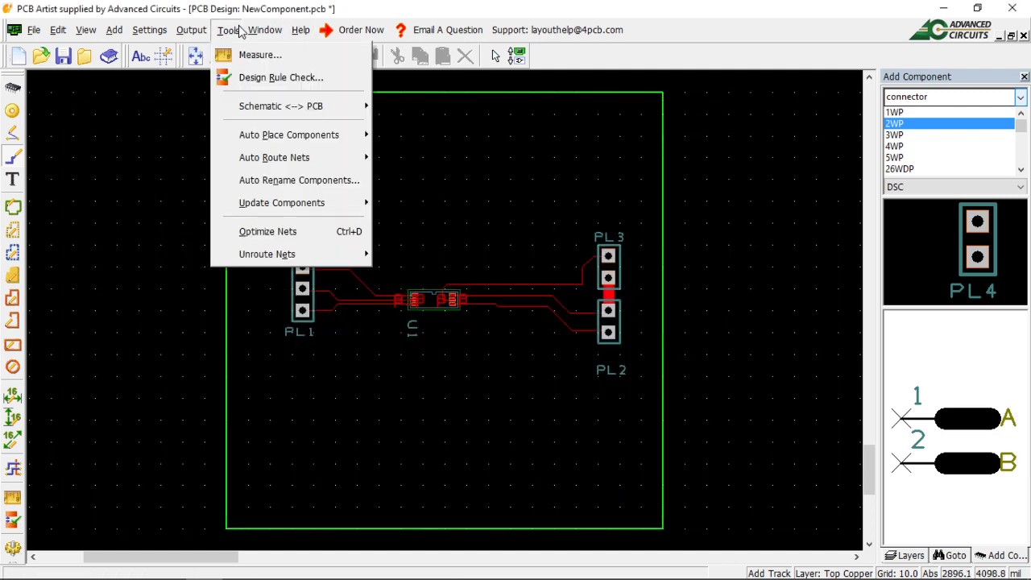
pyautogui.click(247, 73)
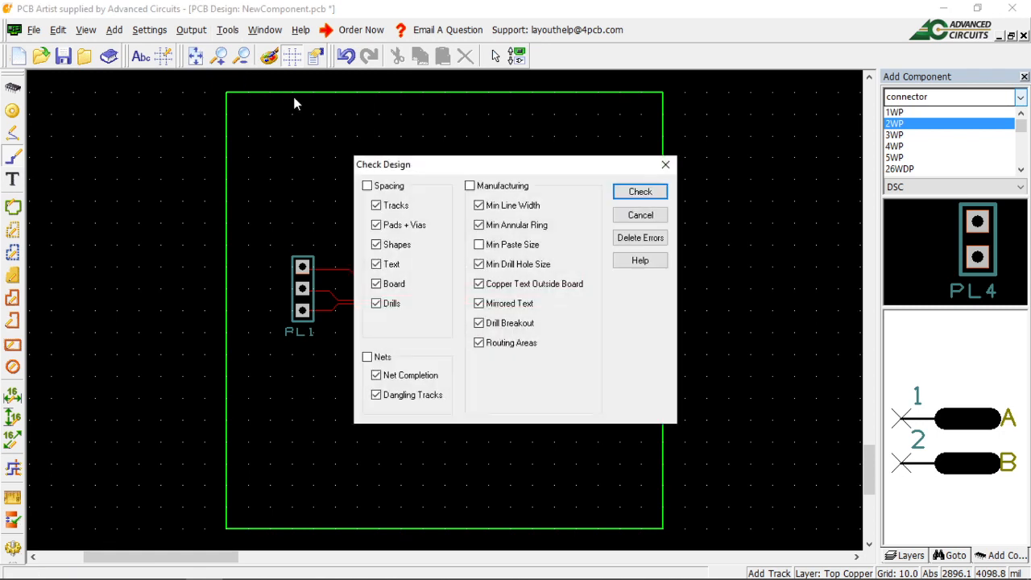
pyautogui.click(367, 356)
pyautogui.click(367, 186)
pyautogui.click(640, 191)
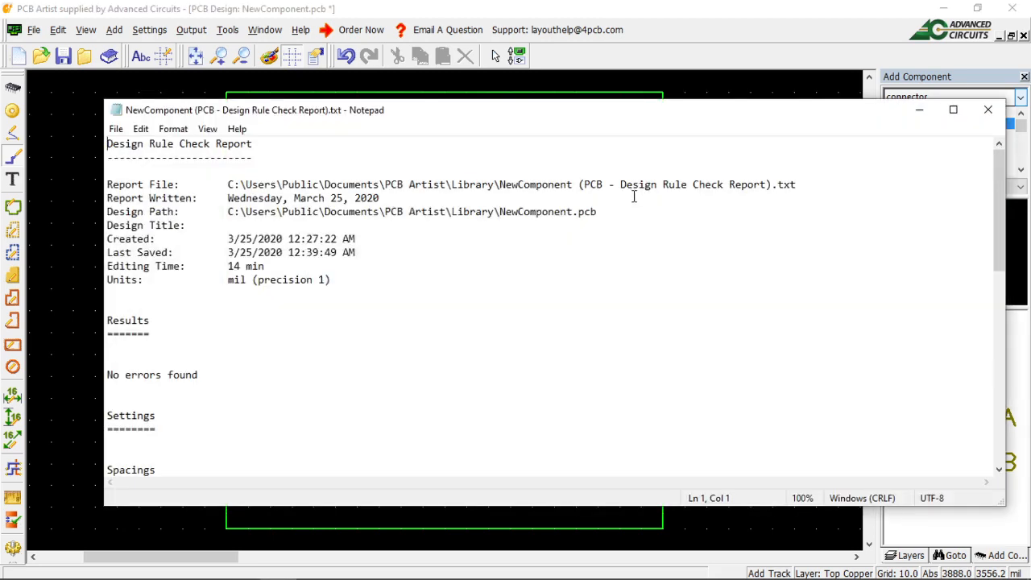
pyautogui.click(989, 110)
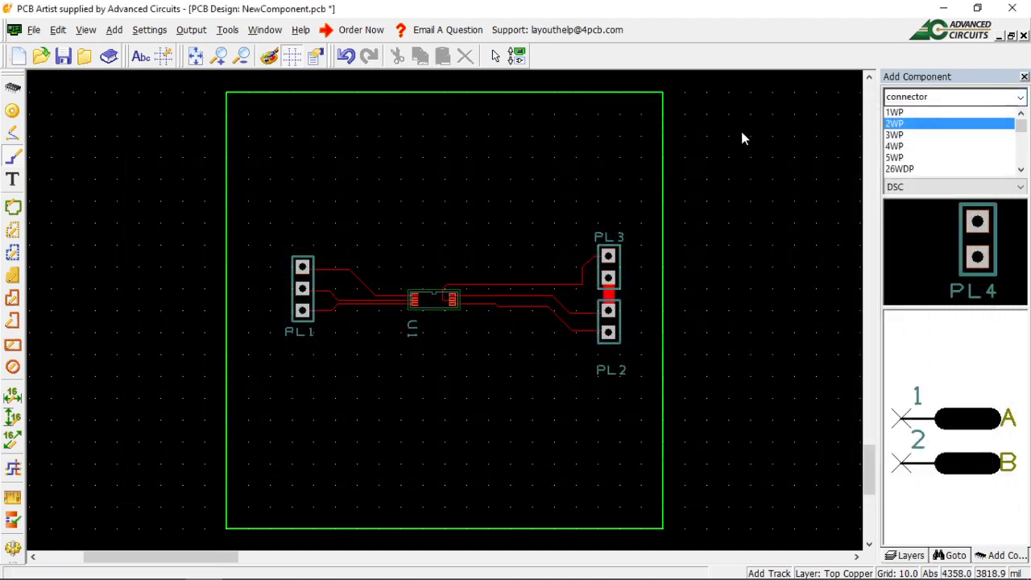